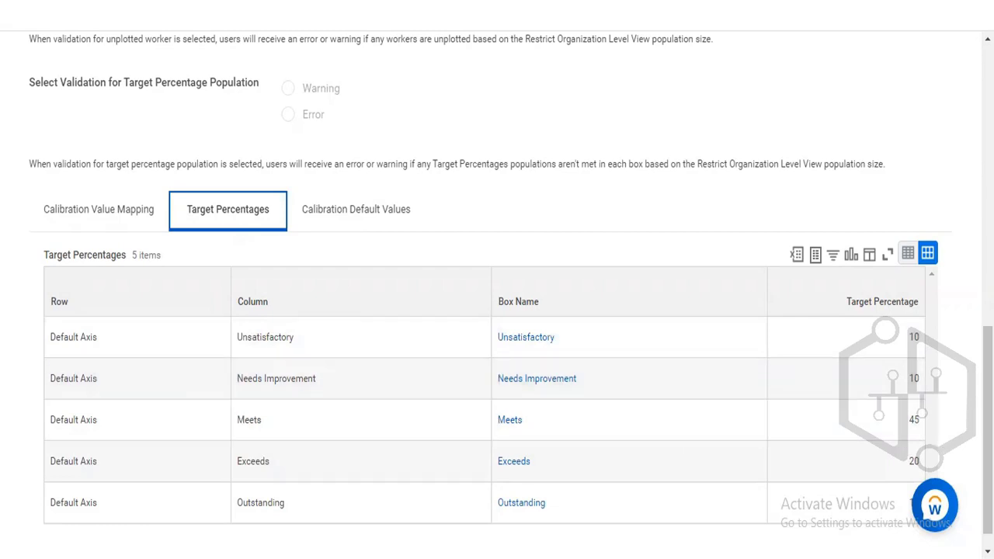
# Examine the calibration program's target percentages, value mapping for rows and columns, and calibration default values
pyautogui.scroll(-1, 761, 396)
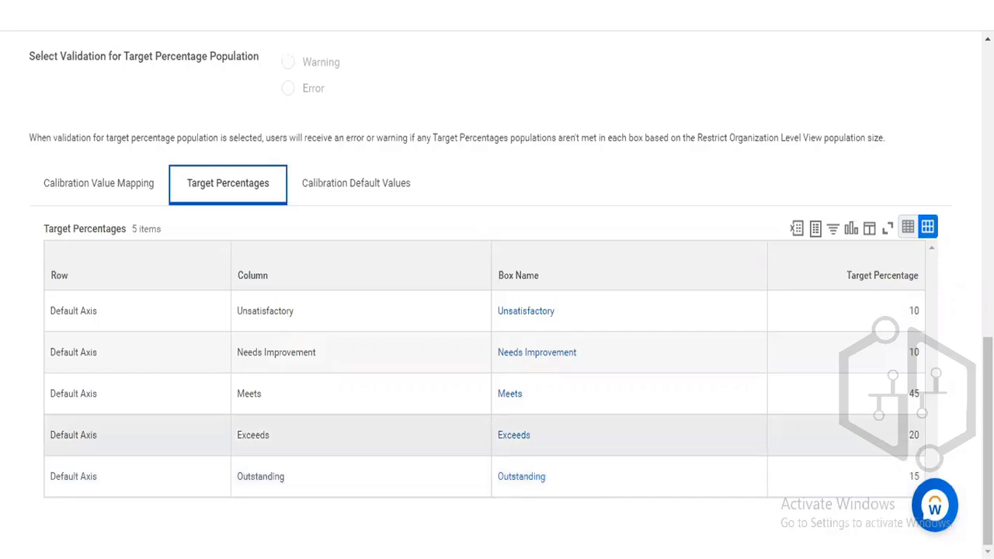
pyautogui.scroll(1, 370, 213)
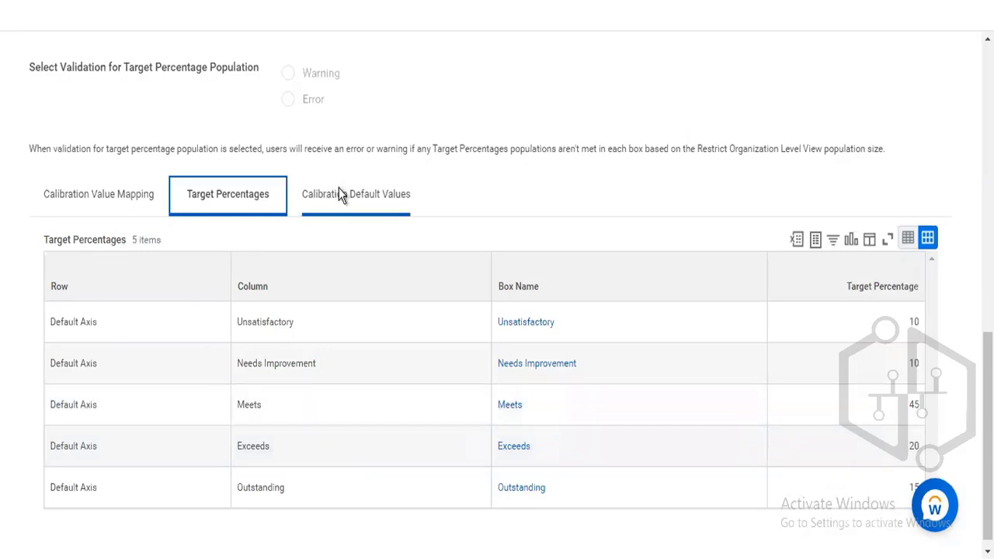
pyautogui.click(339, 191)
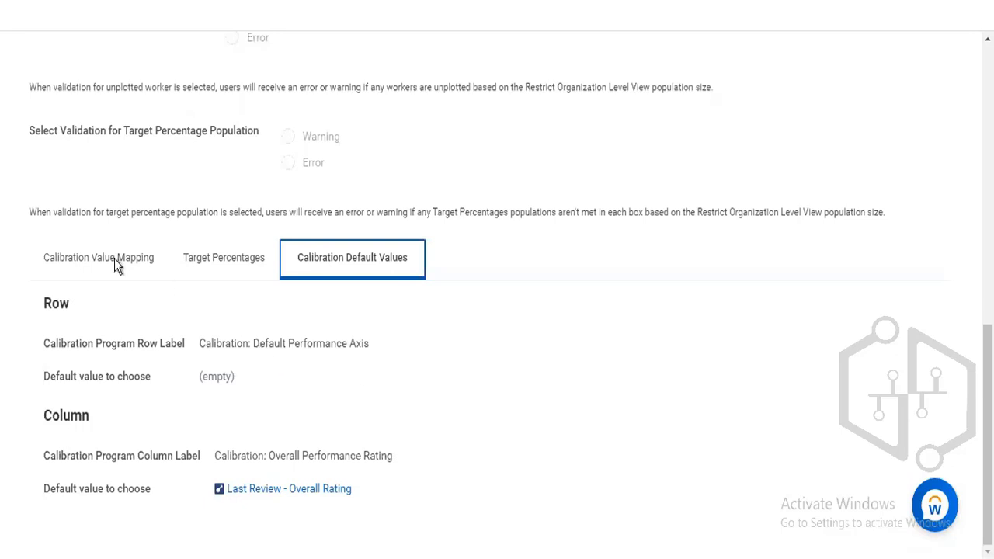
pyautogui.click(85, 257)
pyautogui.click(222, 268)
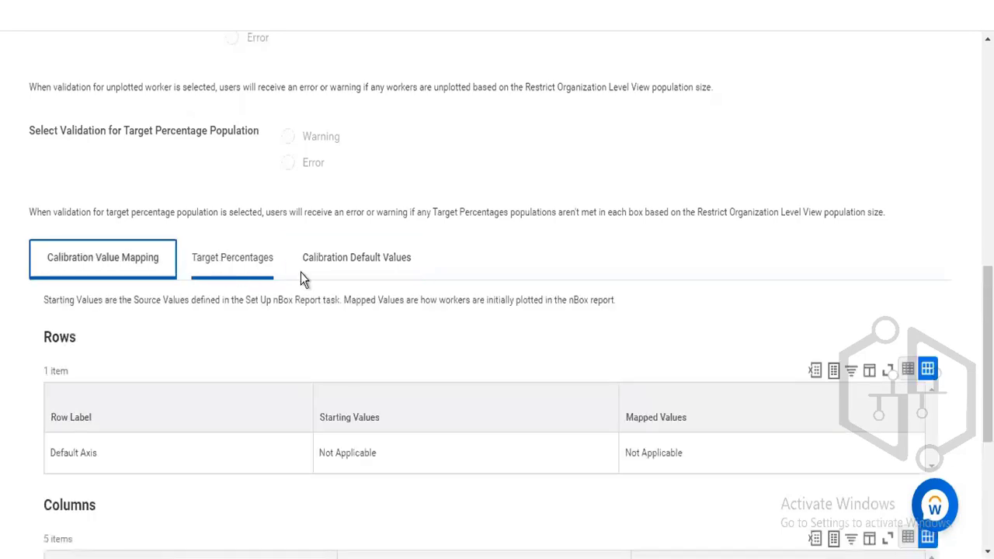
pyautogui.click(370, 279)
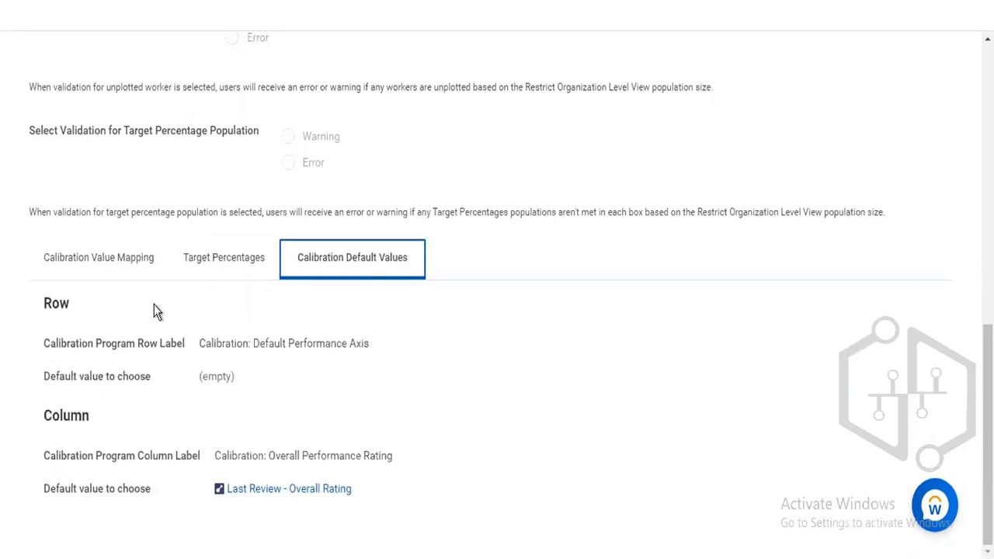
pyautogui.click(91, 263)
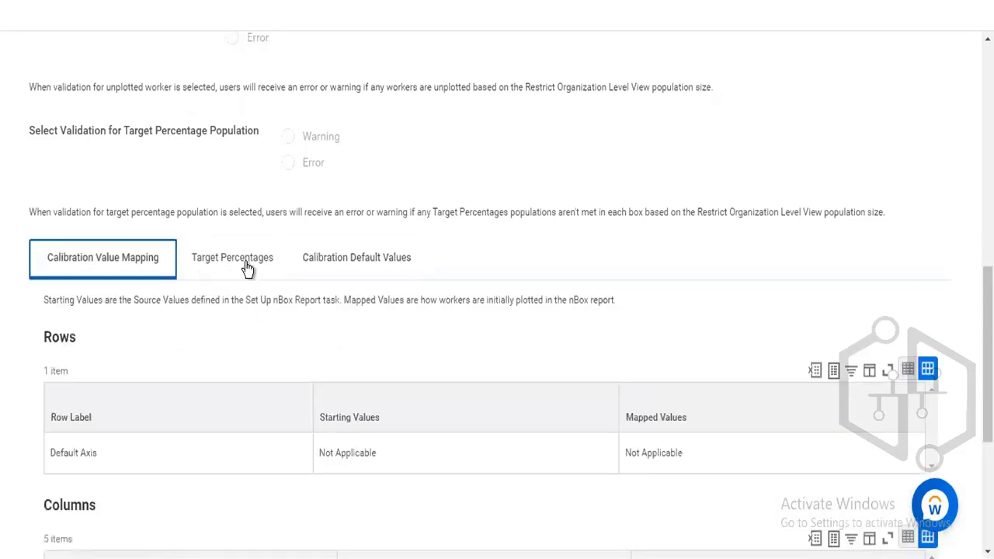
pyautogui.click(246, 266)
pyautogui.click(245, 265)
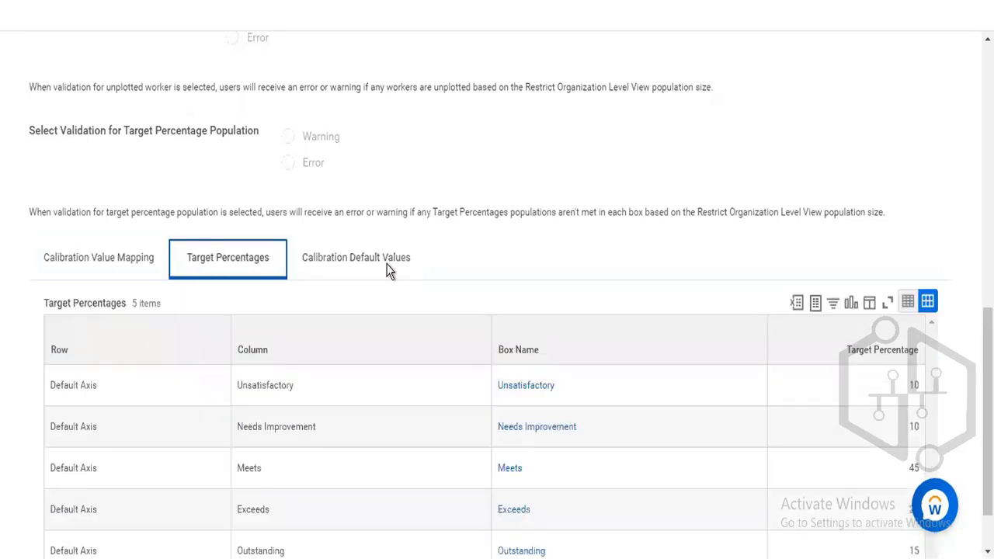
pyautogui.click(376, 257)
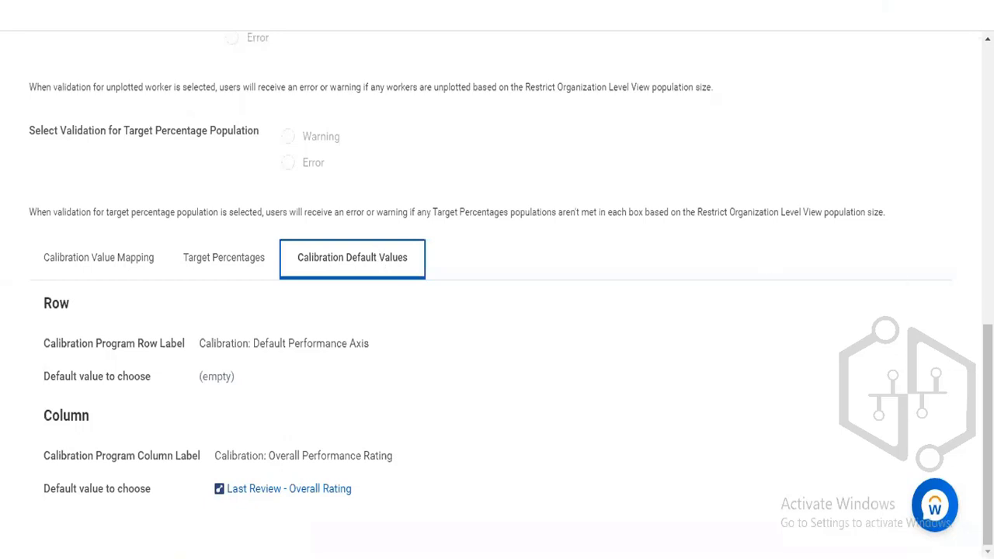
# Search Workday for the business process definitions matching "bp: launch calibration"
pyautogui.moveTo(987, 435); pyautogui.dragTo(986, 155)
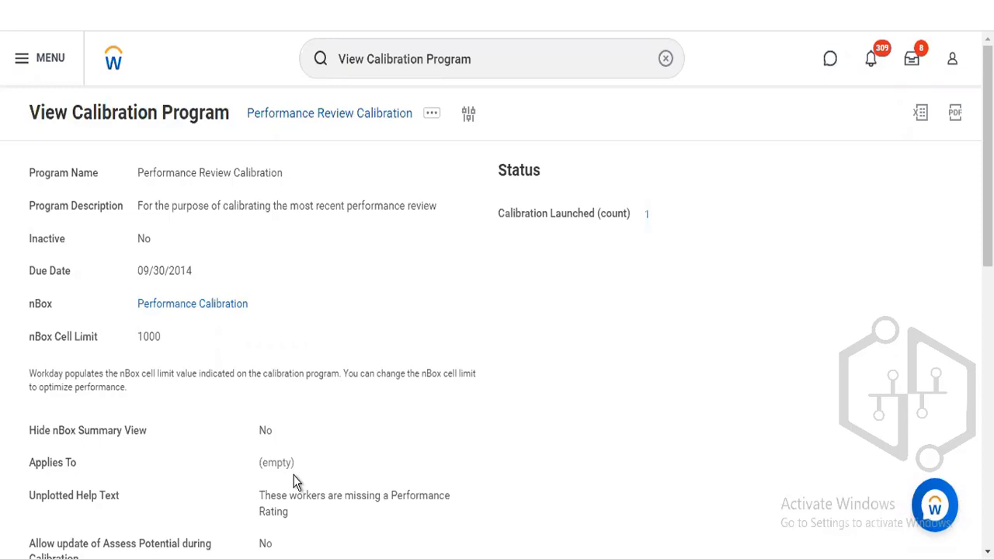
pyautogui.click(665, 60)
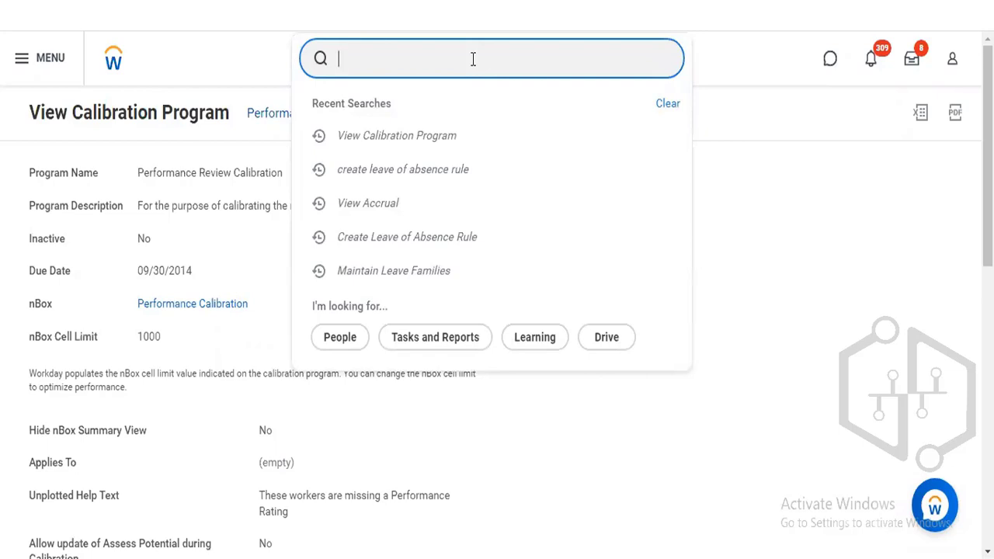
pyautogui.write('bp: launch cali')
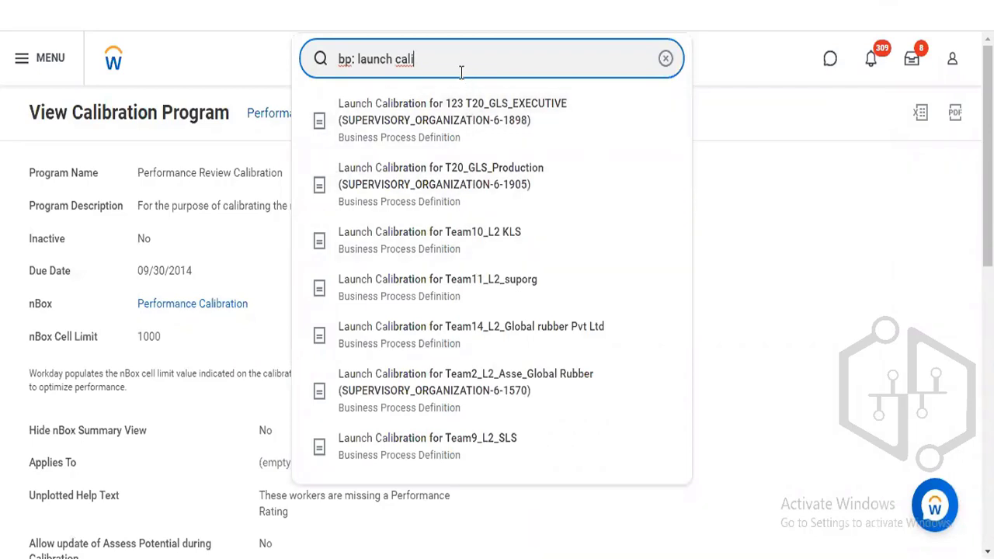
pyautogui.write('b')
pyautogui.write('ration')
pyautogui.press('Escape')
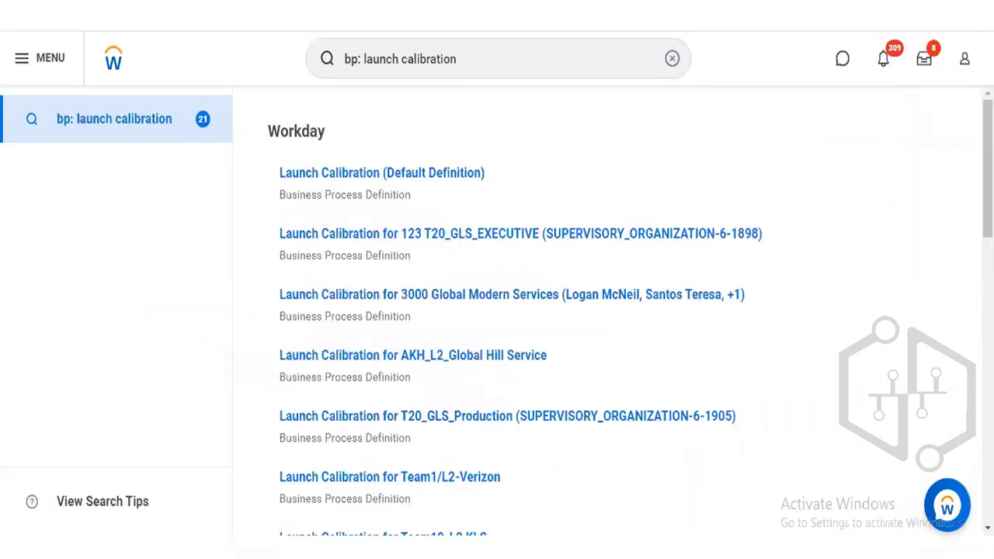
pyautogui.scroll(-1, 747, 165)
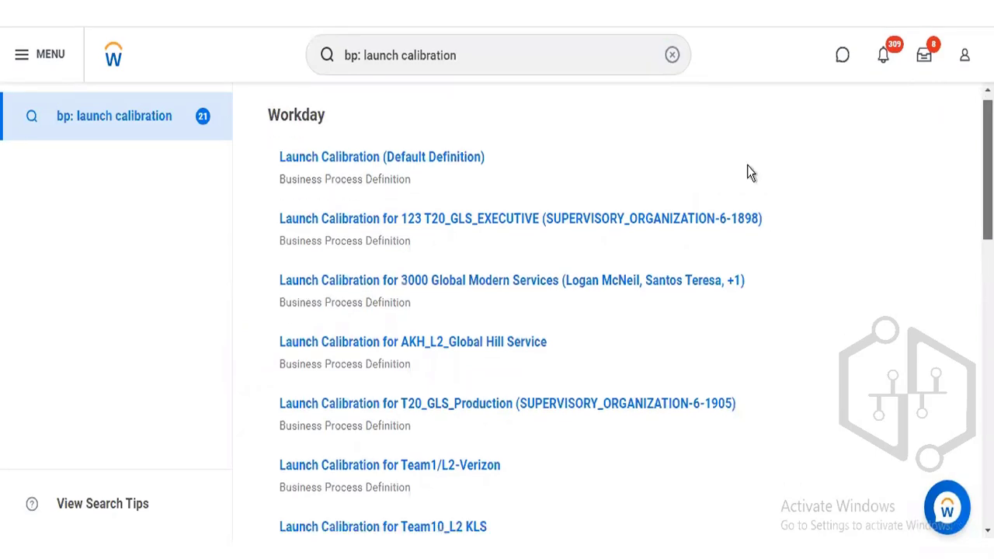
# Open the Launch Calibration (Default Definition) business process and review its details and business process steps
pyautogui.click(370, 155)
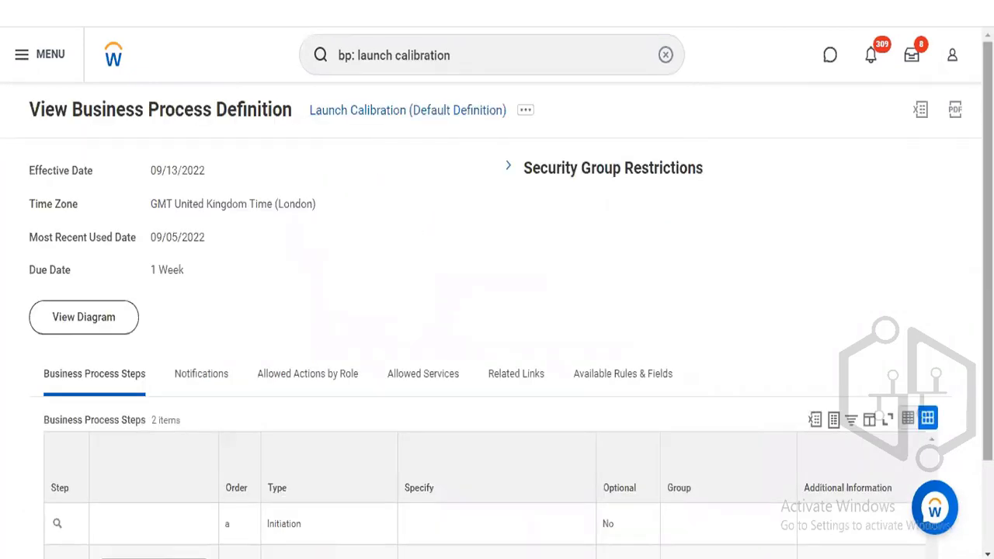
pyautogui.scroll(-2, 497, 310)
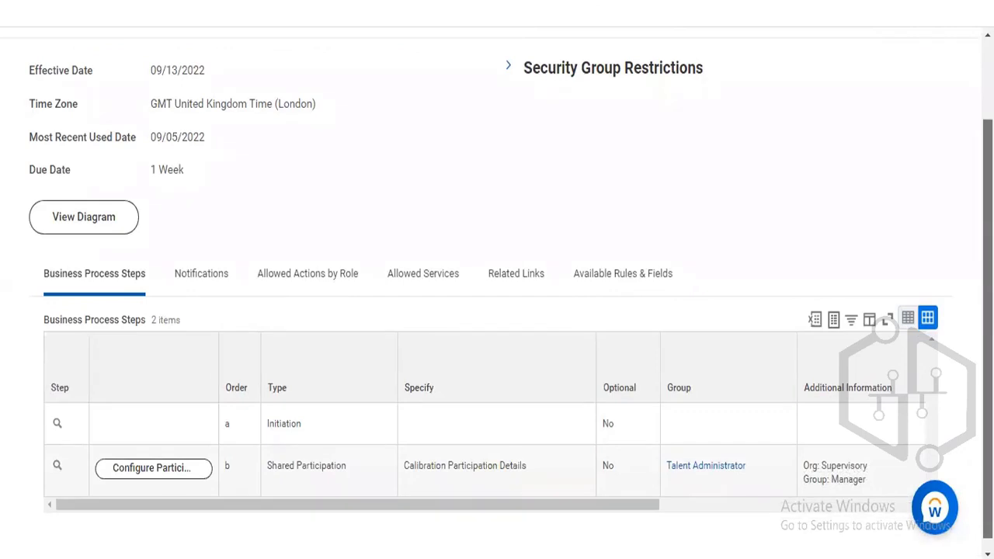
pyautogui.scroll(2, 528, 377)
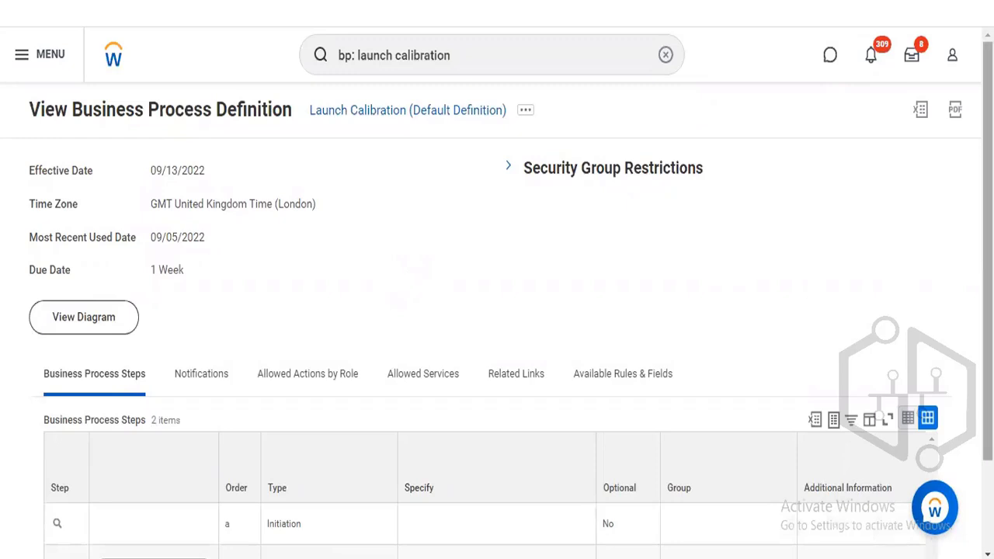
pyautogui.scroll(-1, 963, 279)
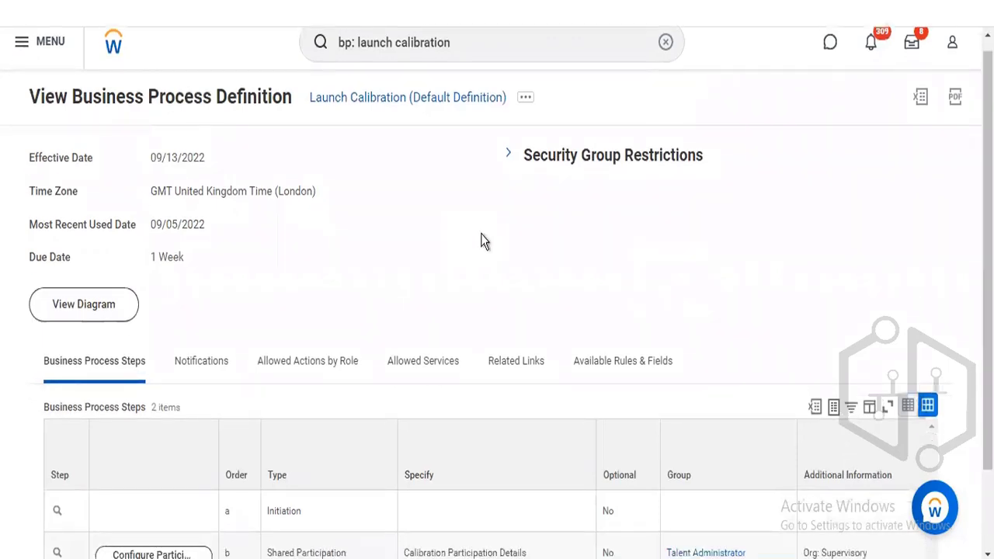
pyautogui.scroll(-3, 497, 295)
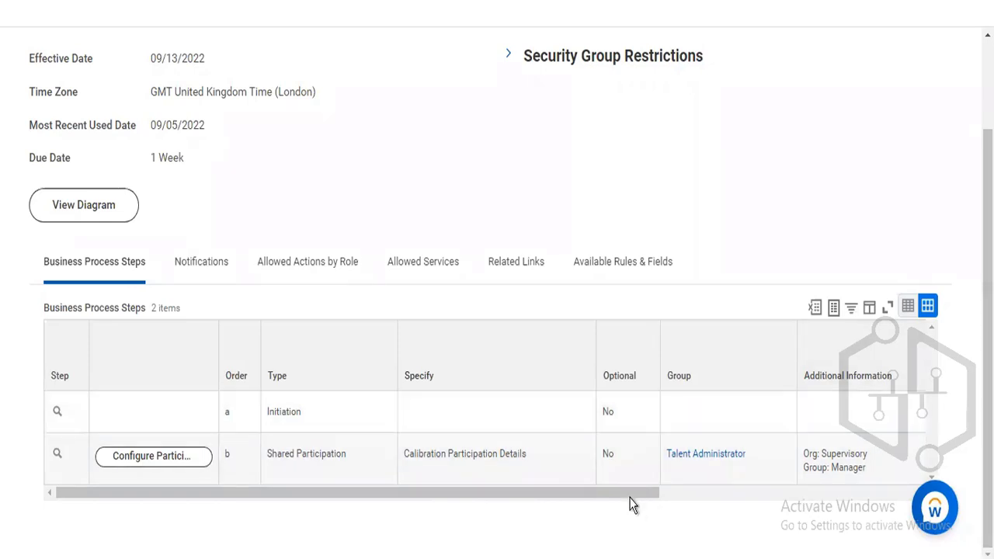
pyautogui.moveTo(630, 494); pyautogui.dragTo(501, 522)
pyautogui.scroll(2, 497, 311)
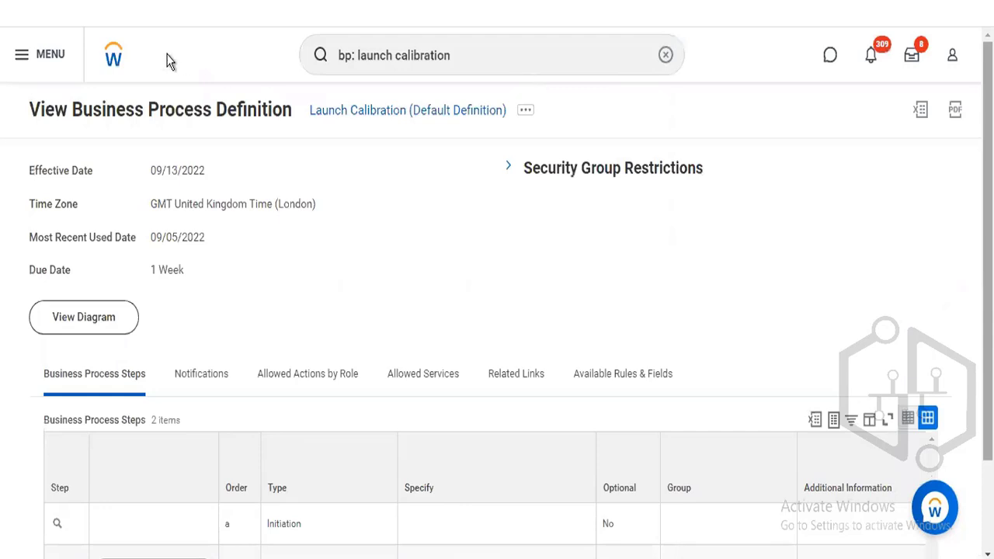
# Return to the home page and search for "bp: performance"
pyautogui.click(115, 52)
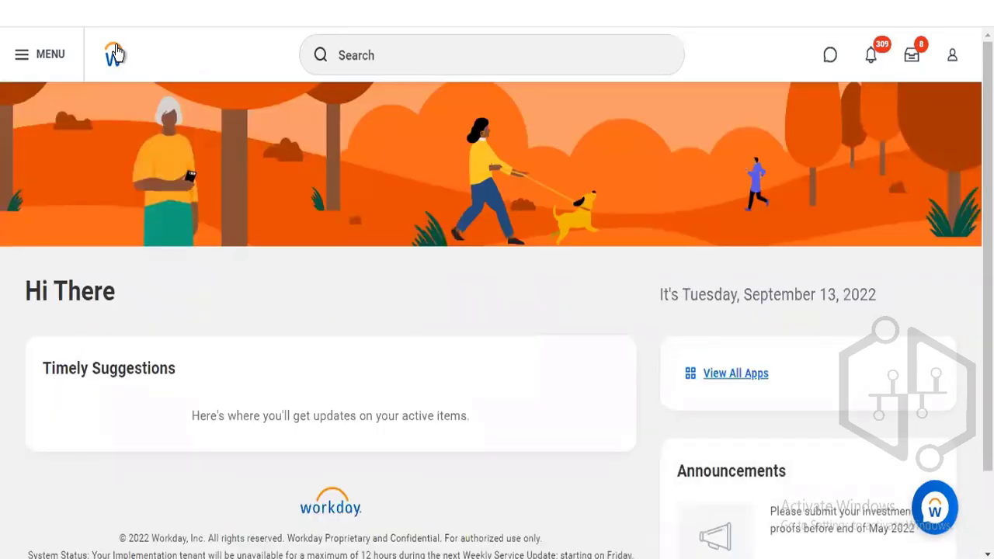
pyautogui.click(425, 62)
pyautogui.write('bp')
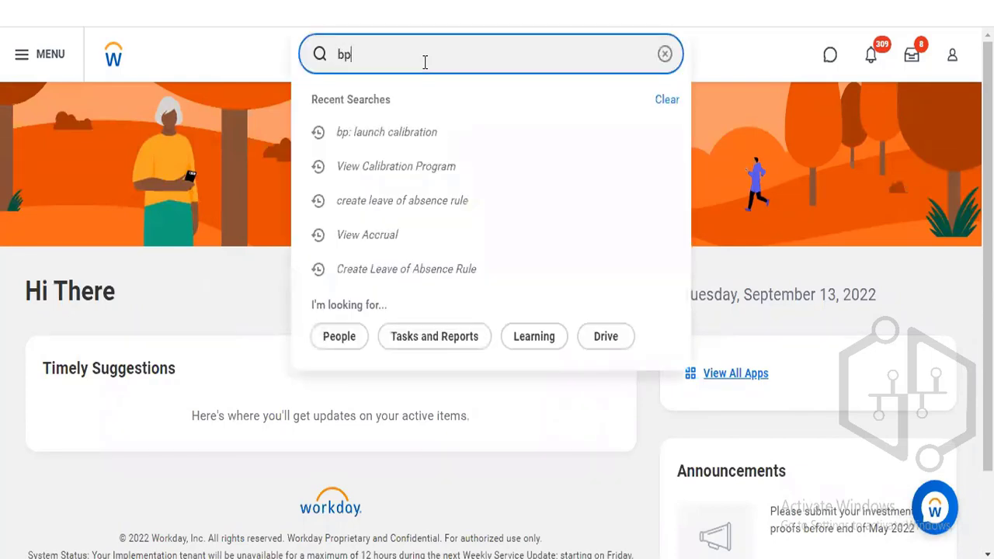
pyautogui.write(': performance')
pyautogui.press('Return')
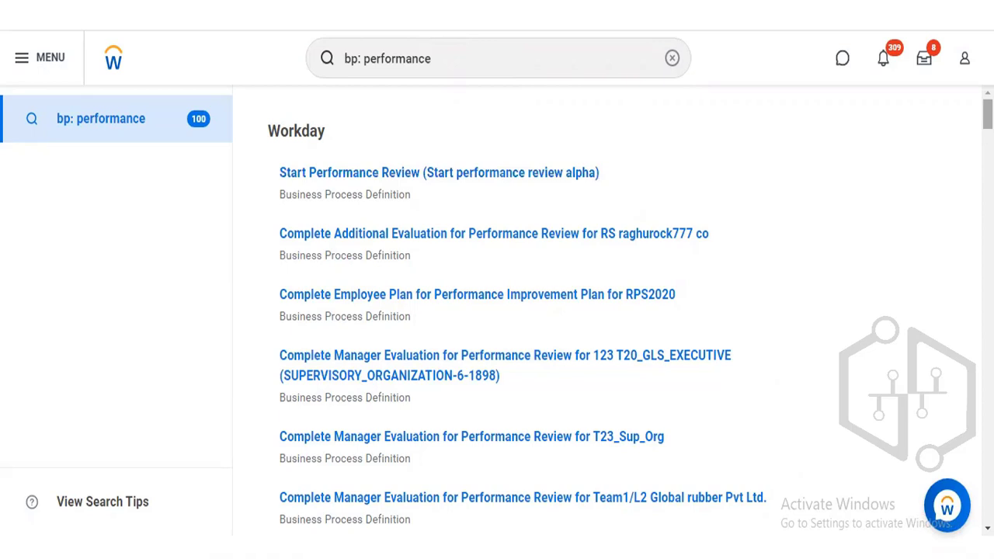
# Look through the search results for the performance review business process definitions
pyautogui.scroll(-2, 621, 311)
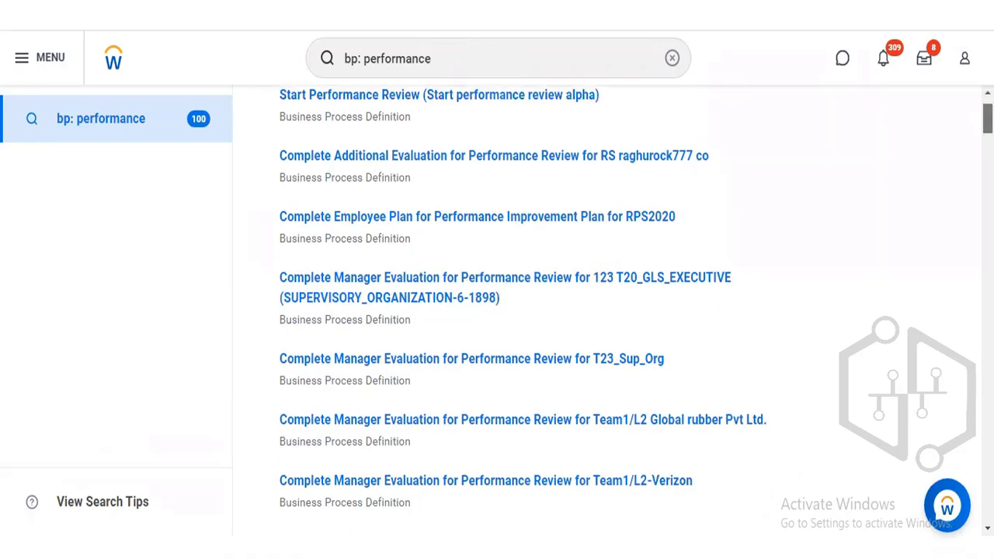
pyautogui.scroll(-1, 621, 310)
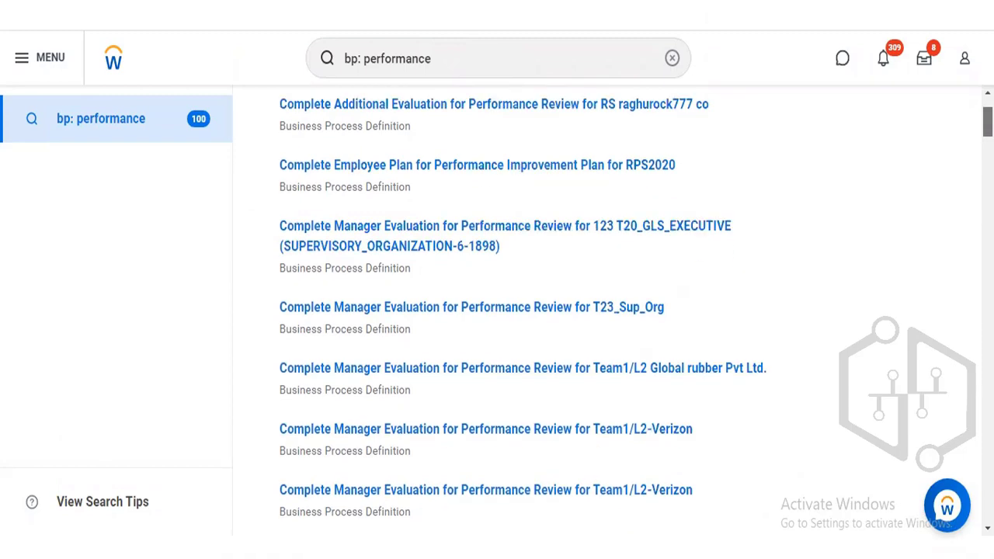
pyautogui.scroll(-4, 621, 311)
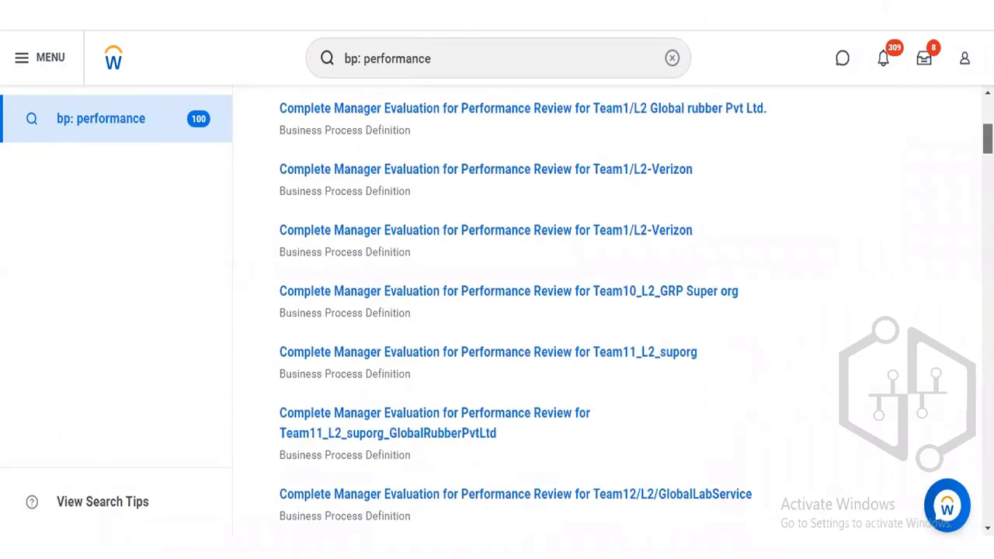
pyautogui.scroll(-3, 621, 310)
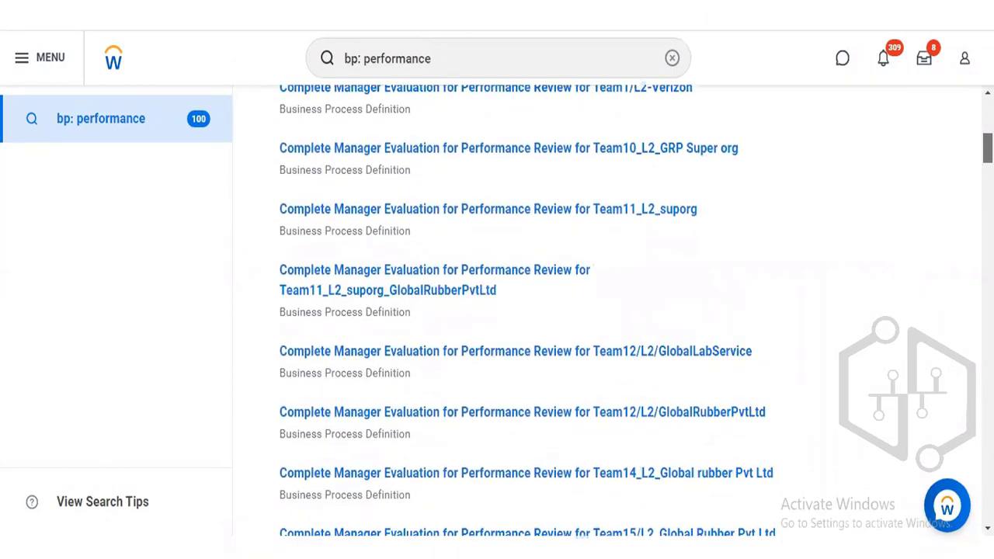
pyautogui.scroll(-1, 621, 310)
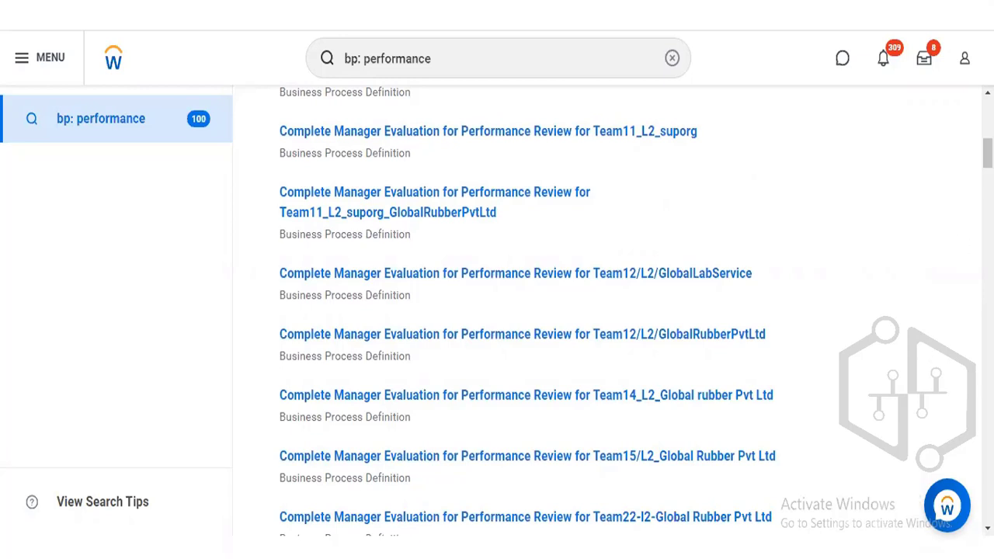
pyautogui.scroll(-3, 621, 311)
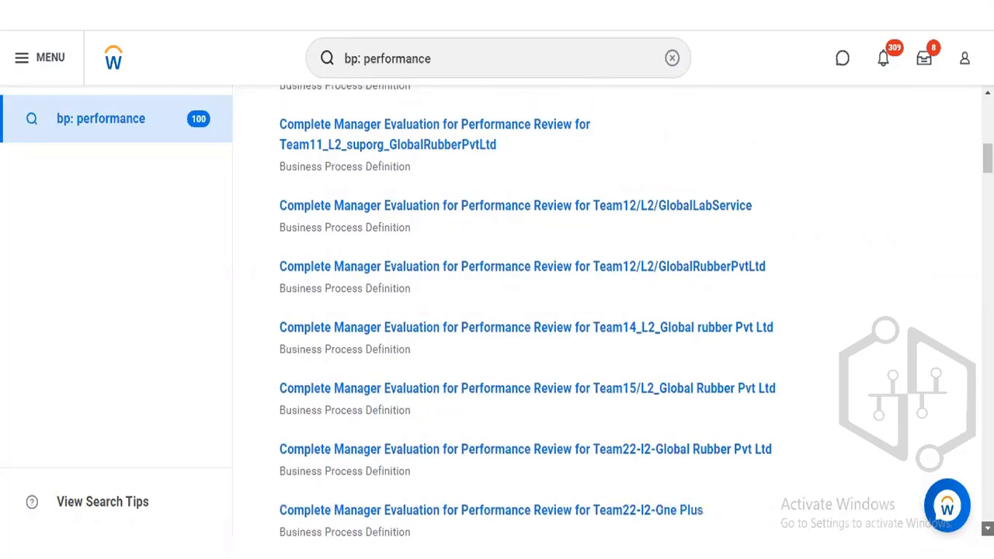
pyautogui.scroll(-5, 621, 311)
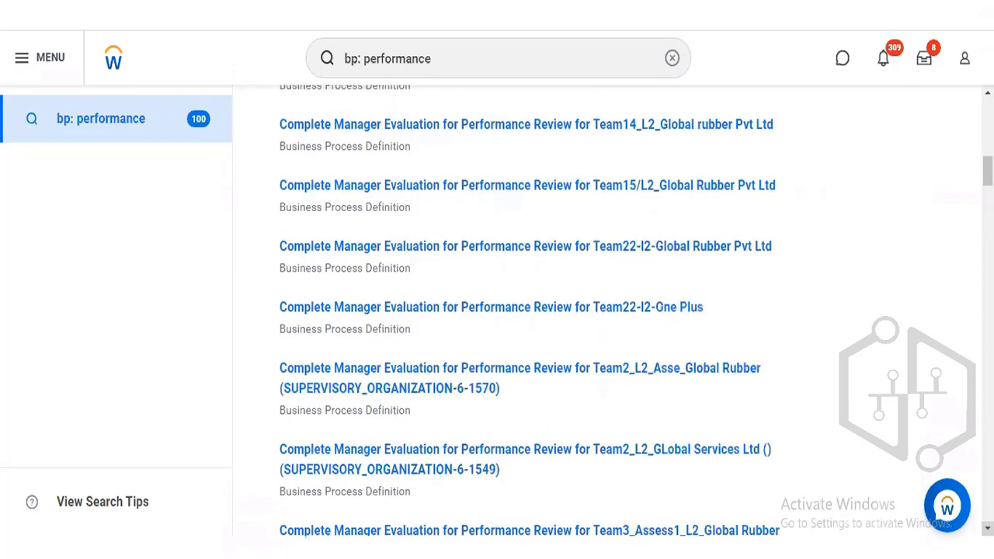
pyautogui.scroll(-2, 621, 311)
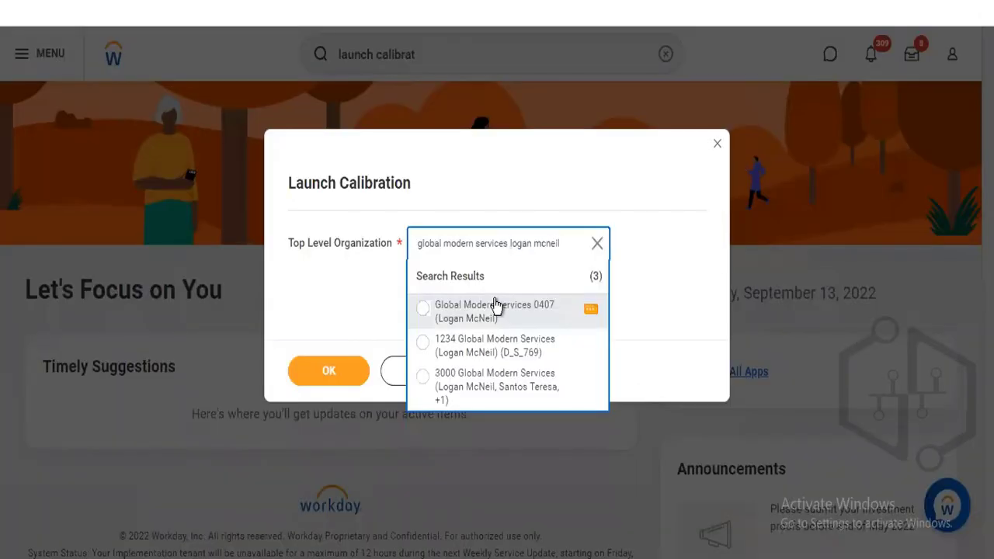
# Choose 3000 Global Modern Services as the top level organization for Launch Calibration and confirm it
pyautogui.click(493, 300)
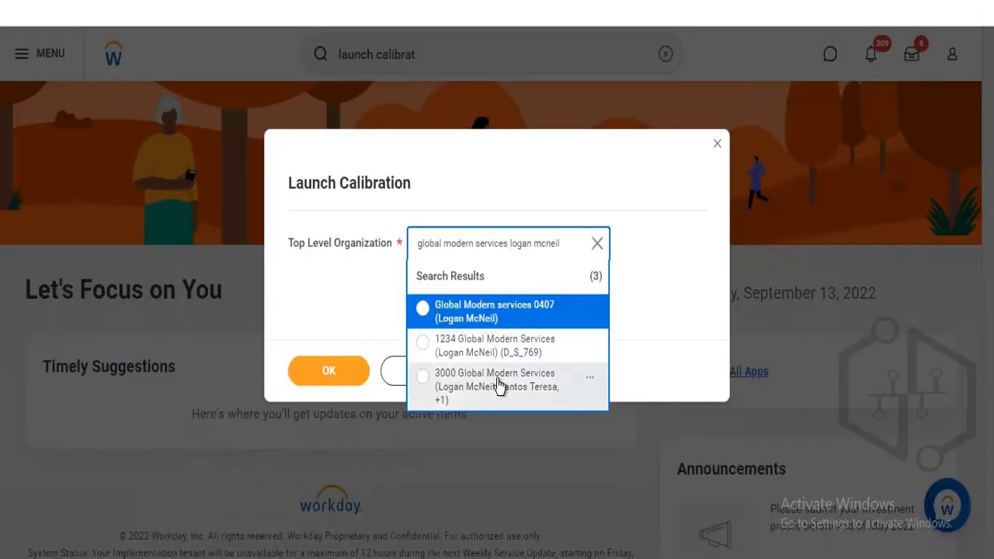
pyautogui.click(497, 379)
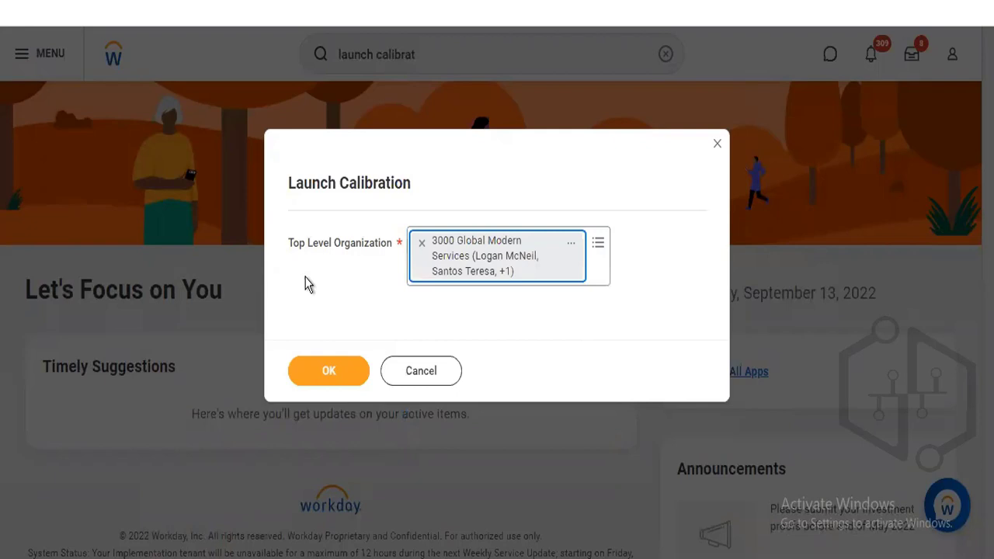
pyautogui.click(325, 372)
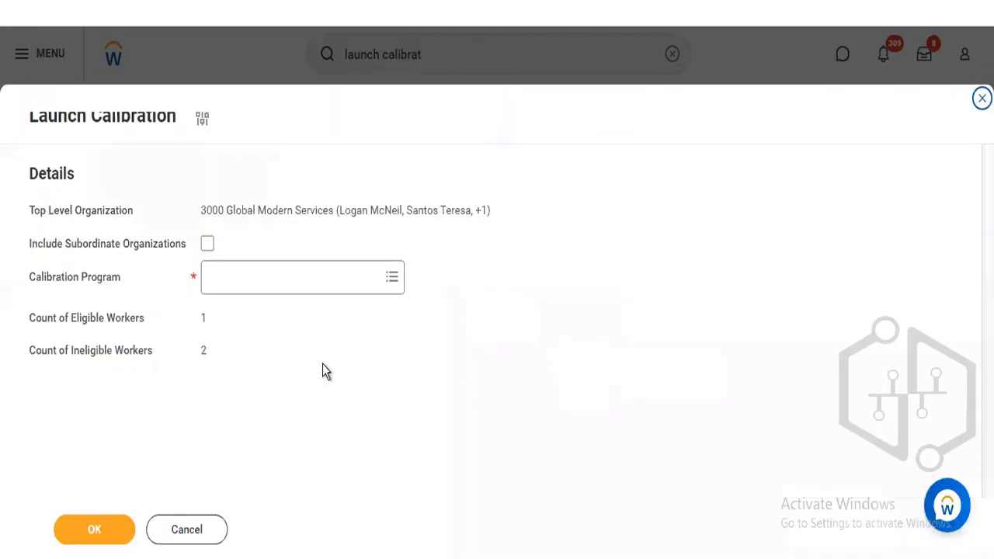
# Select Performance Review Calibration as the calibration program, launch the calibration and refresh its process status
pyautogui.click(288, 271)
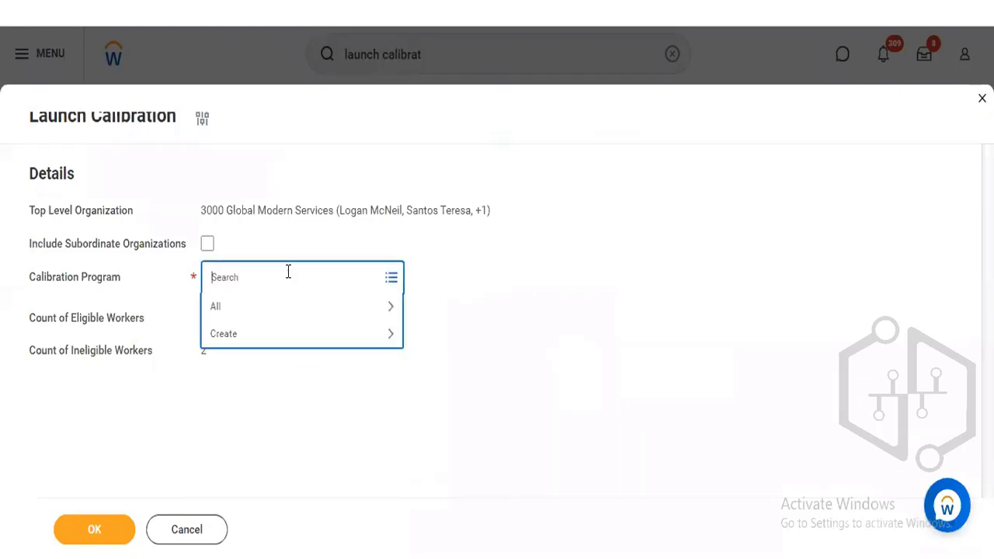
pyautogui.click(280, 307)
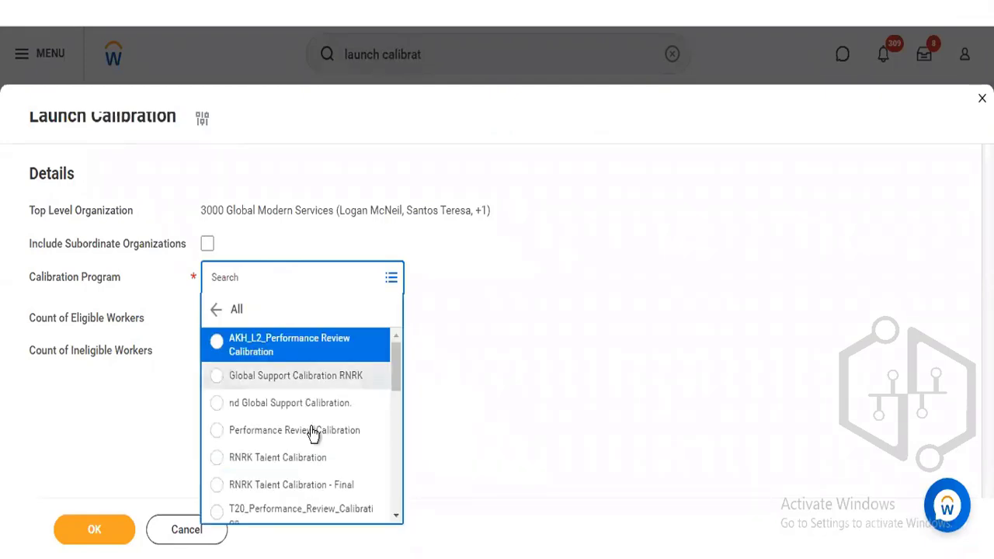
pyautogui.click(309, 437)
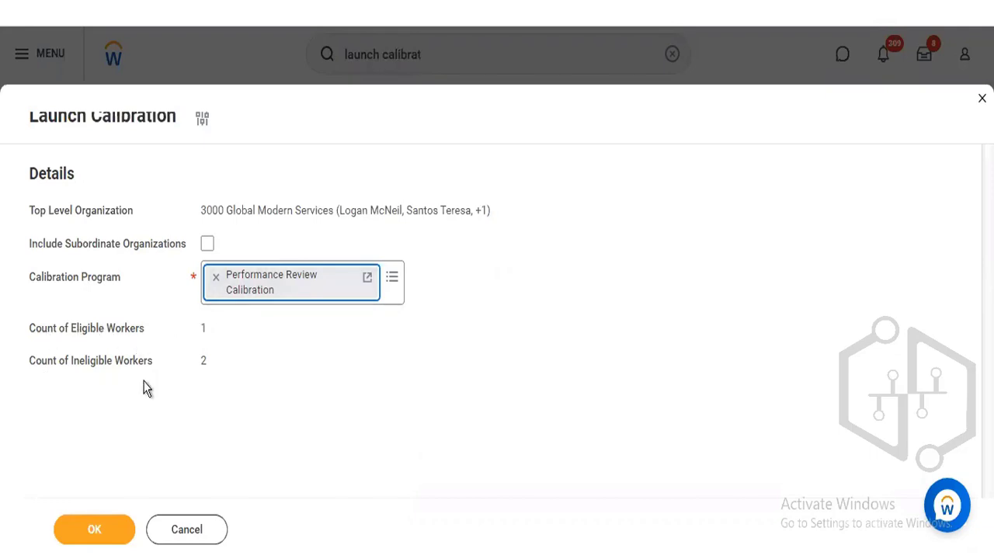
pyautogui.click(109, 543)
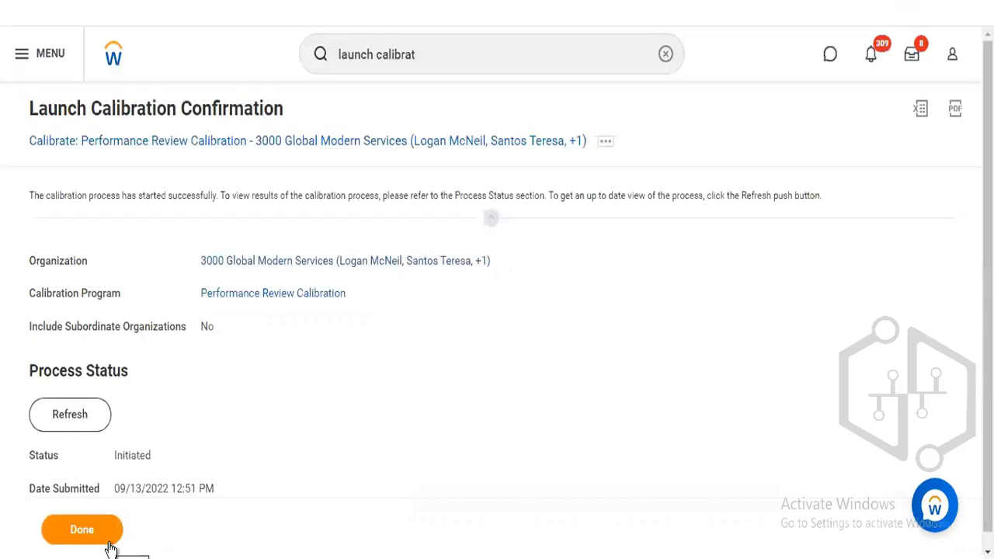
pyautogui.click(50, 424)
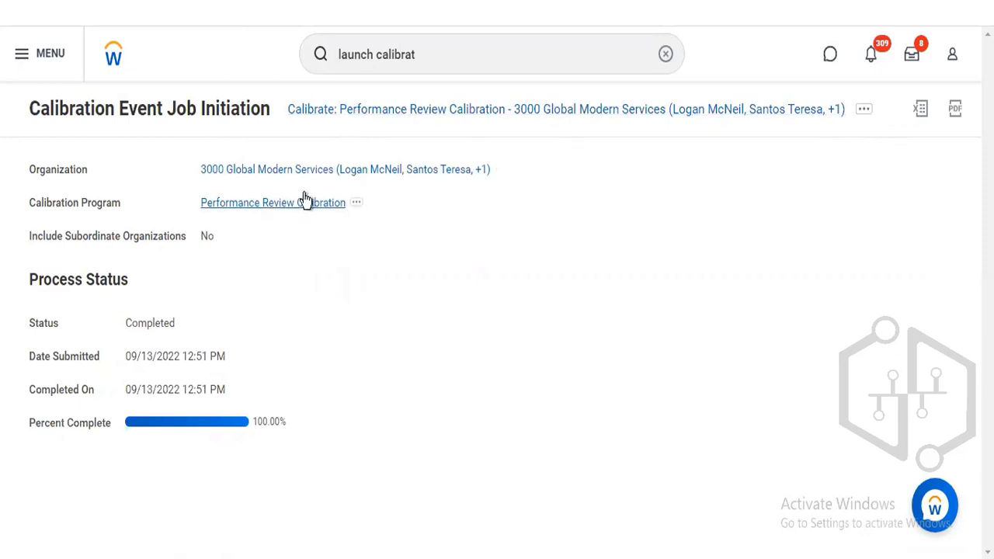
# Open the full process record of the launched calibration event and review its process history
pyautogui.click(357, 204)
pyautogui.moveTo(432, 249)
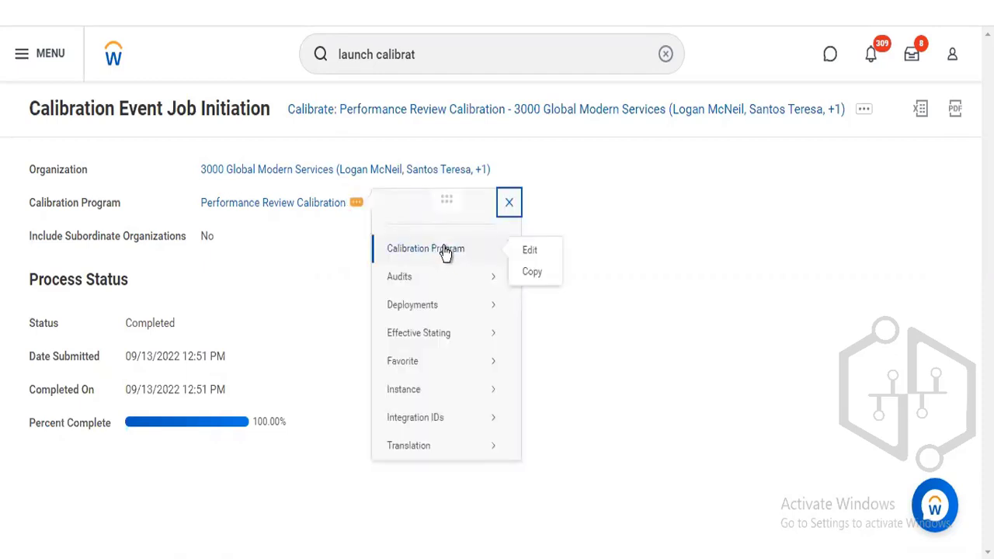
pyautogui.moveTo(414, 434)
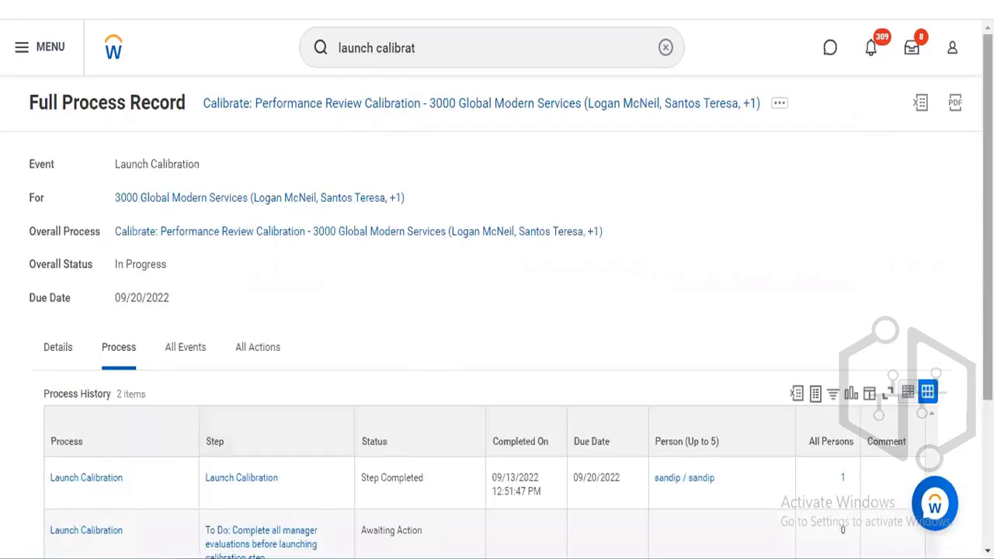
pyautogui.scroll(-2, 646, 452)
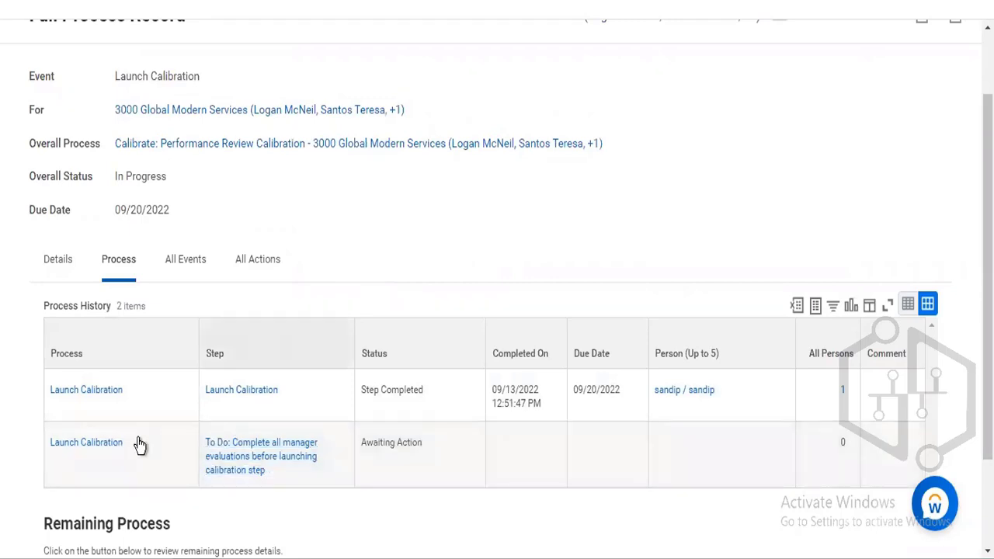
# View the business process definition of the awaiting Launch Calibration event in a new tab and review its steps
pyautogui.moveTo(134, 449)
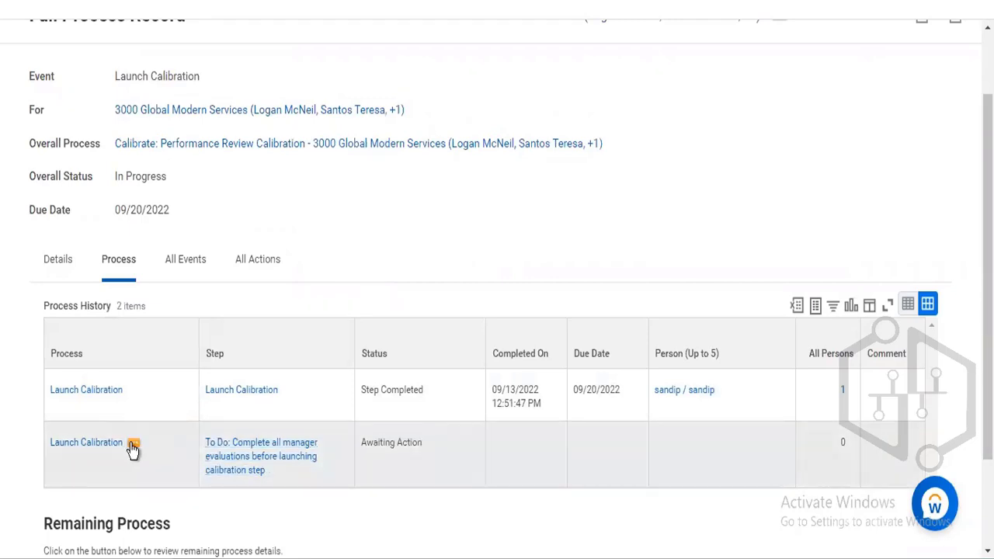
pyautogui.click(134, 448)
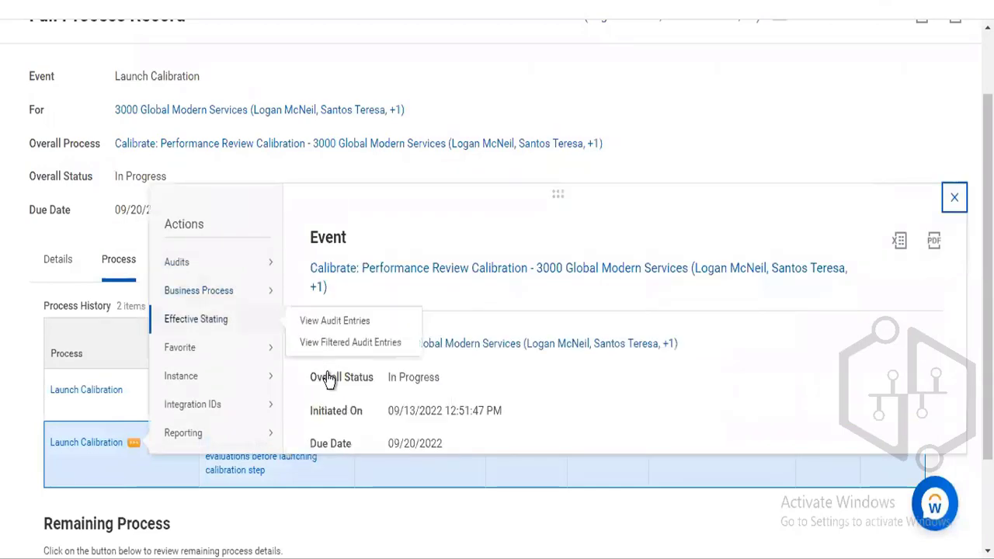
pyautogui.moveTo(248, 292)
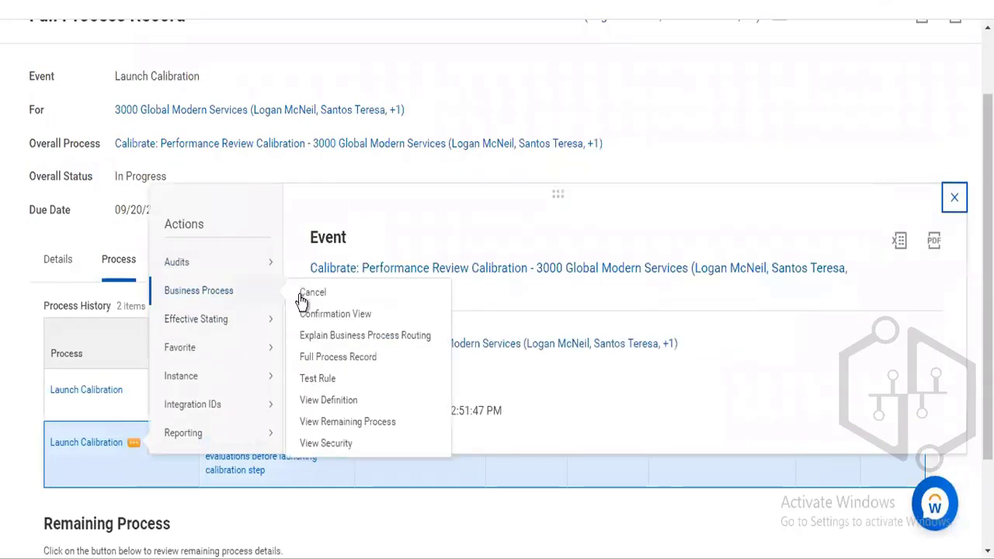
pyautogui.rightClick(318, 405)
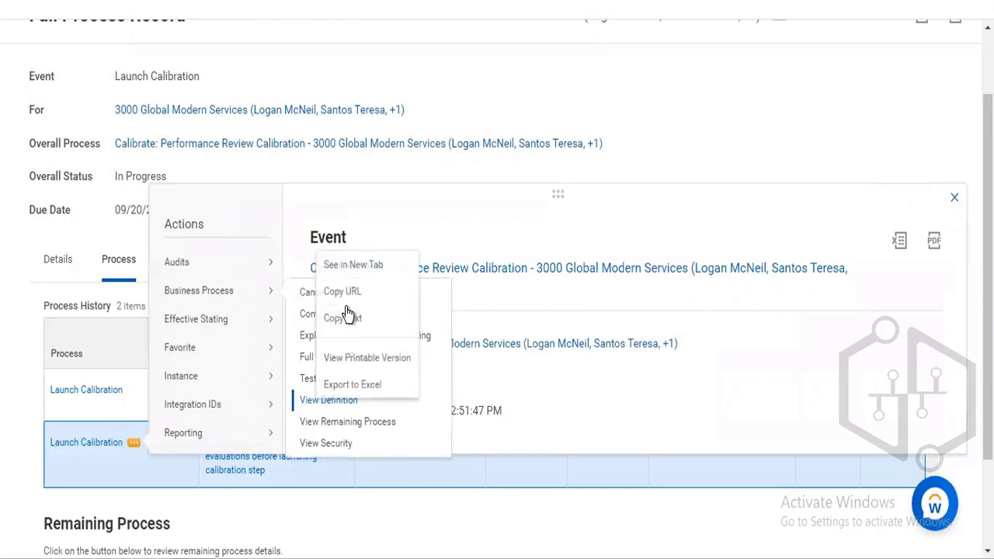
pyautogui.click(358, 266)
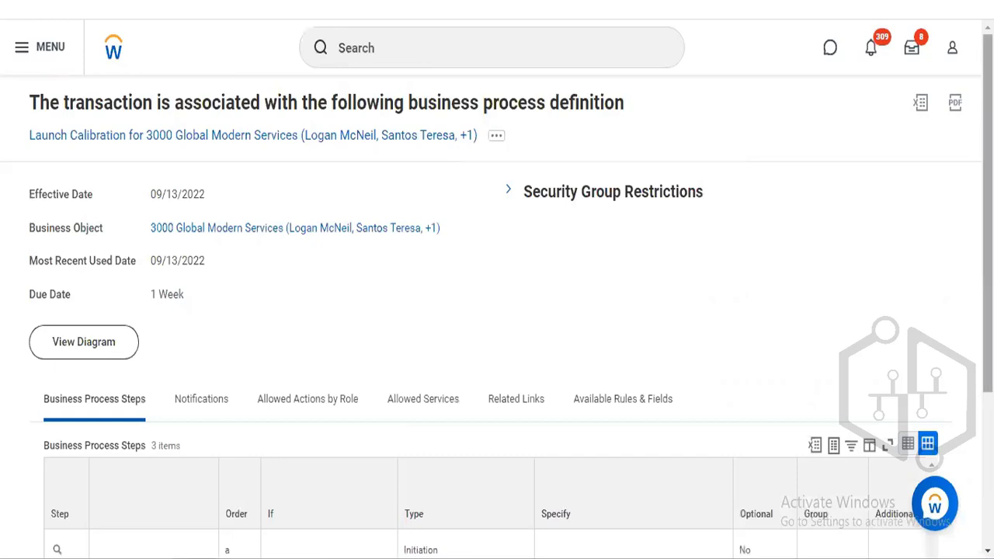
pyautogui.scroll(-3, 619, 405)
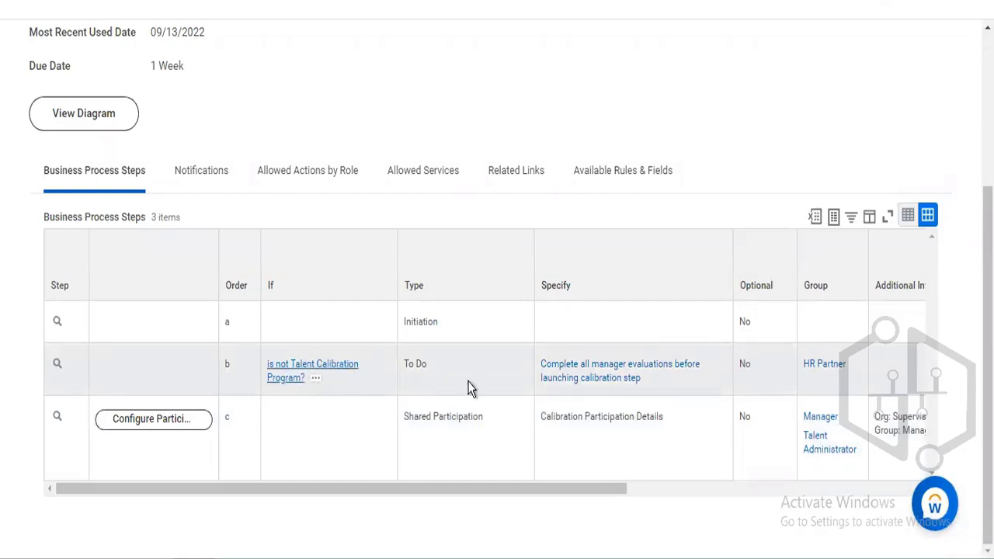
# Open step b's "is not Talent Calibration Program?" condition in a new tab, review its rule conditions, and return to the definition
pyautogui.rightClick(592, 372)
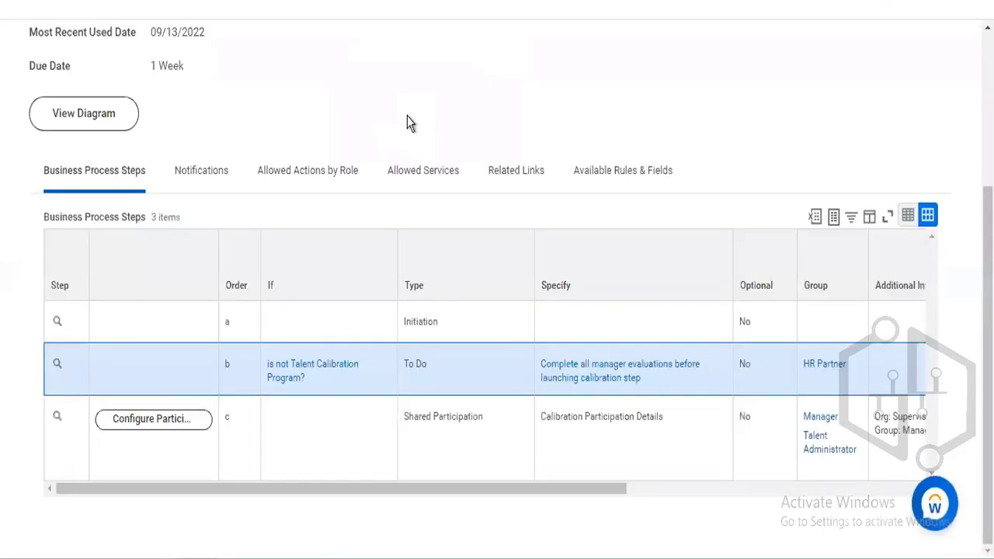
pyautogui.rightClick(287, 367)
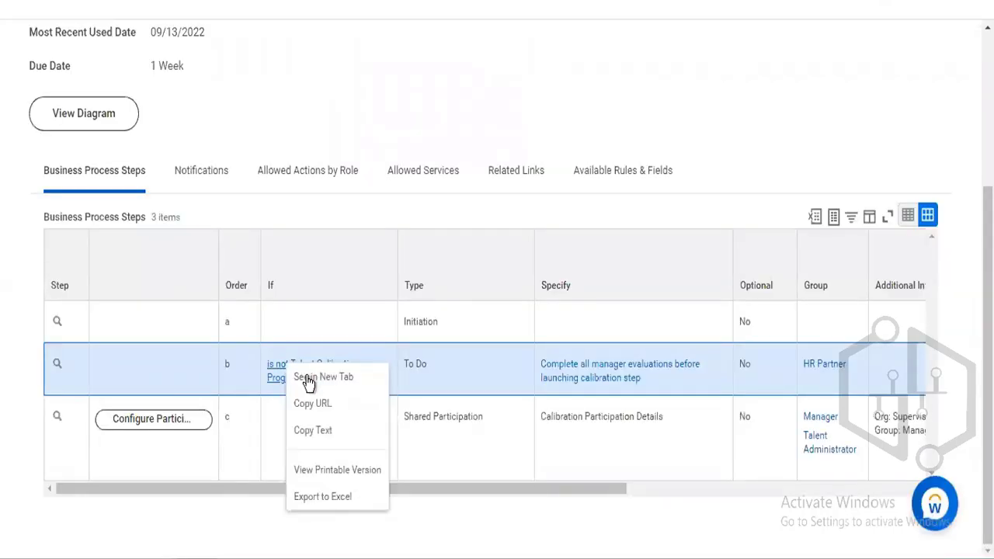
pyautogui.click(309, 378)
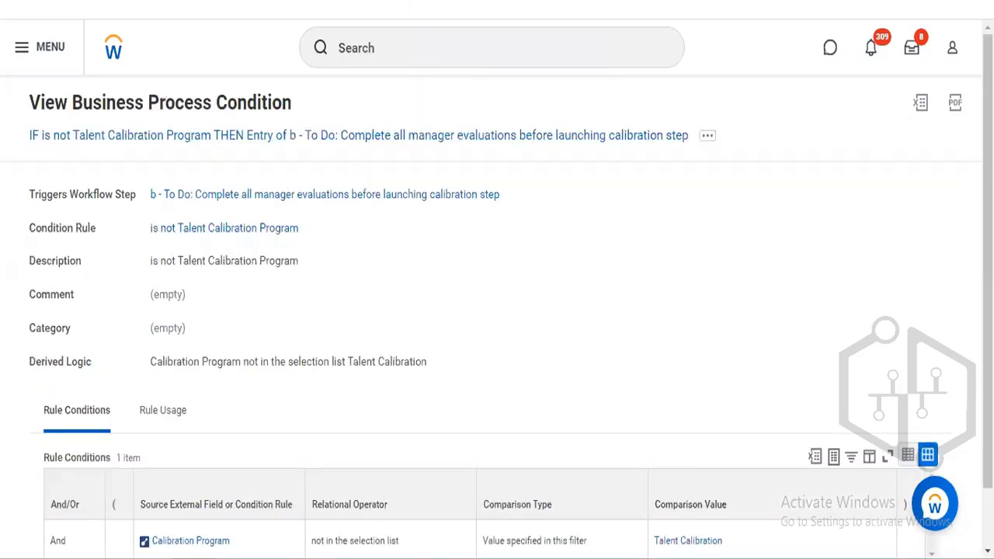
pyautogui.scroll(-2, 986, 310)
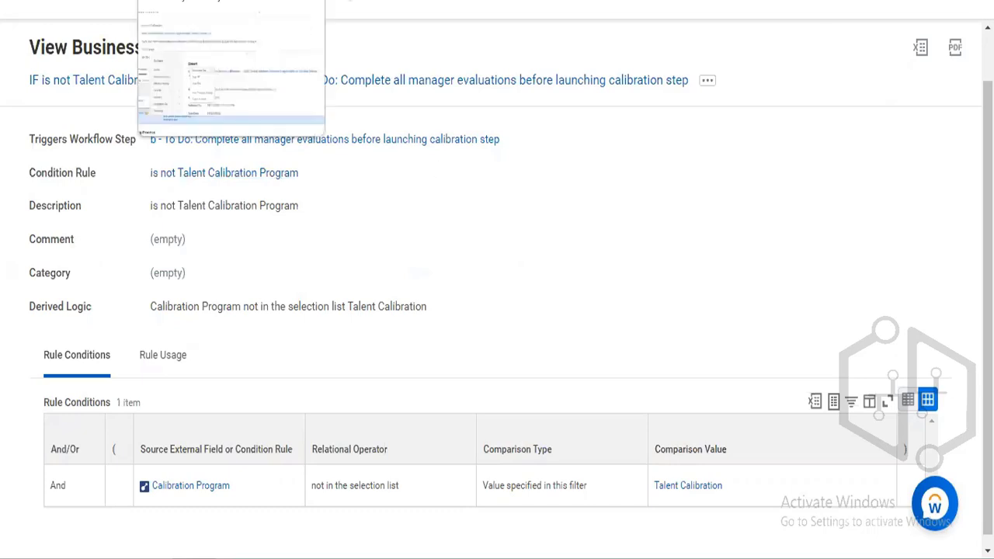
pyautogui.hotkey('alt', 'Left')
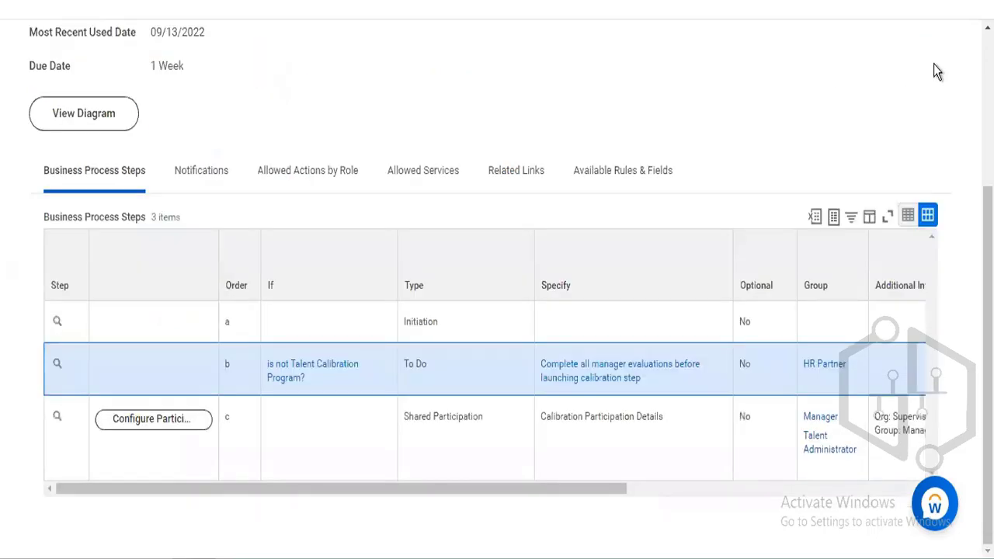
# Search for "start proxy" and open the Start Proxy task
pyautogui.scroll(3, 492, 133)
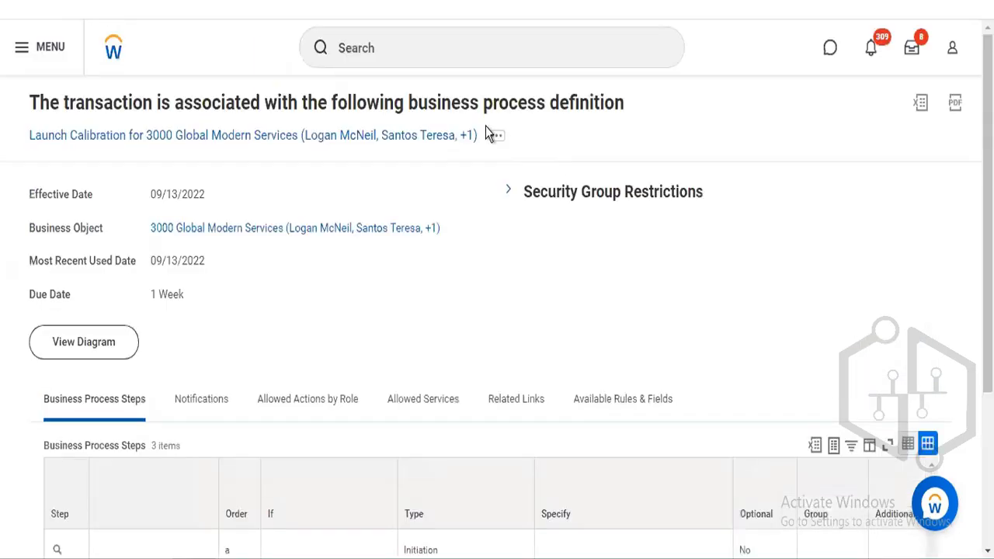
pyautogui.click(427, 41)
pyautogui.write('start')
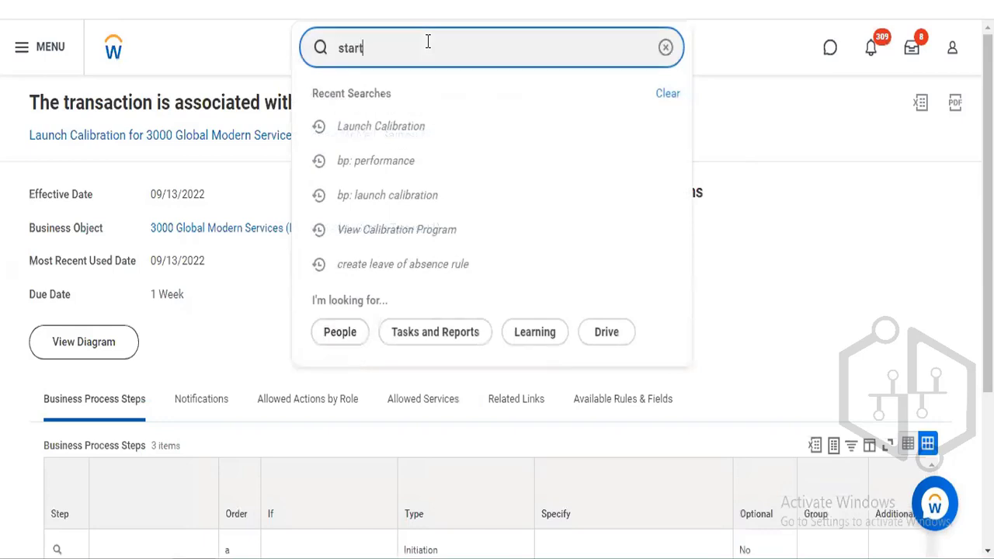
pyautogui.write(' proxy')
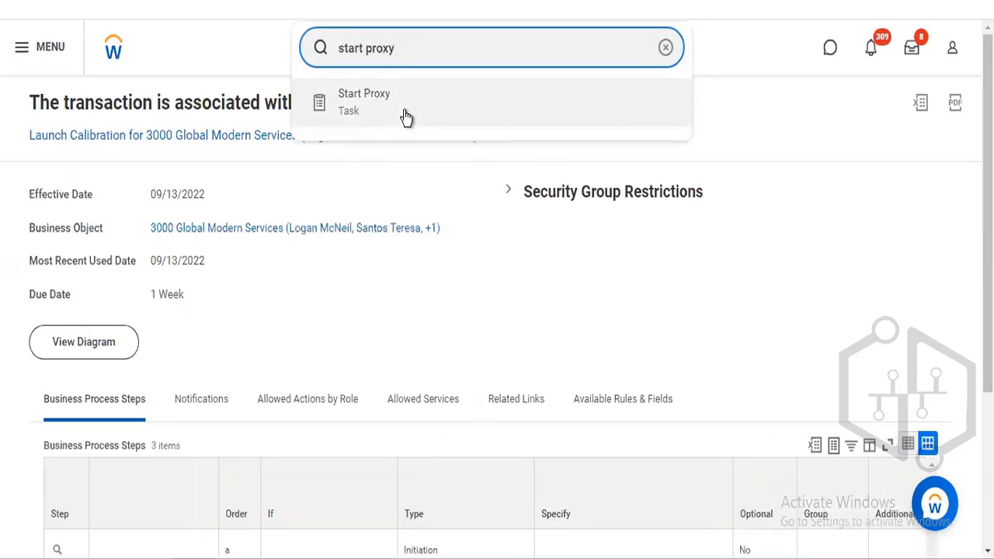
pyautogui.click(405, 116)
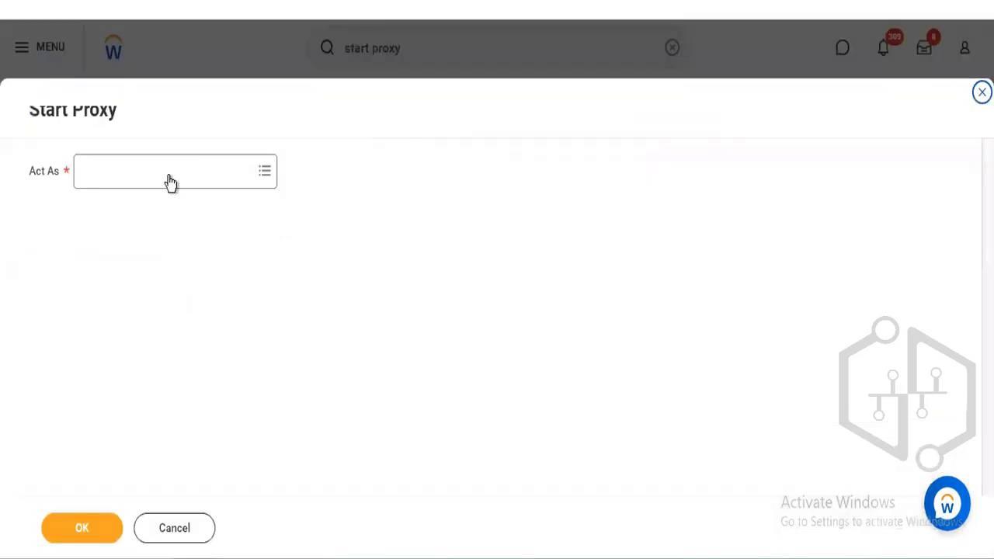
# Start a proxy session acting as the Chief Human Resources Officer from Executive Management
pyautogui.click(168, 176)
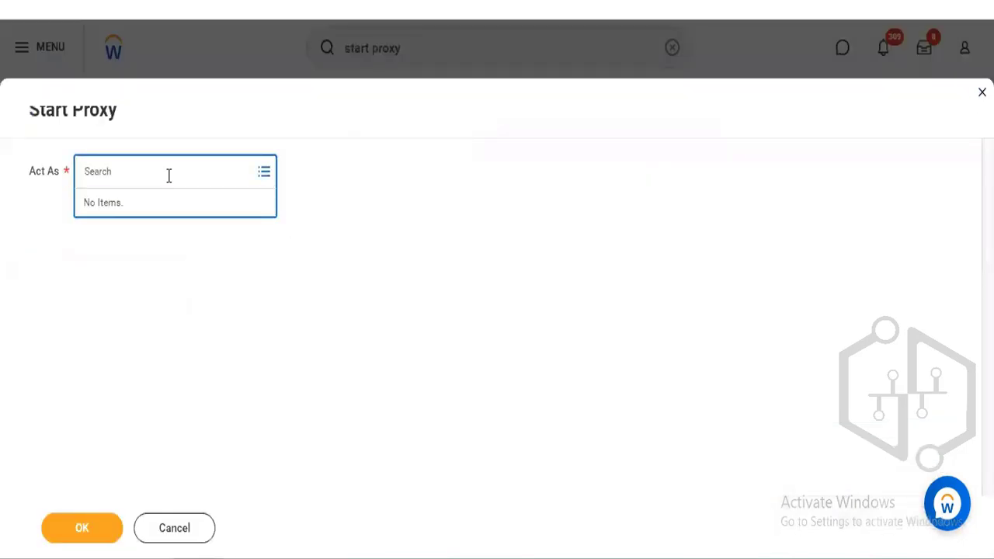
pyautogui.write('logan')
pyautogui.press('Return')
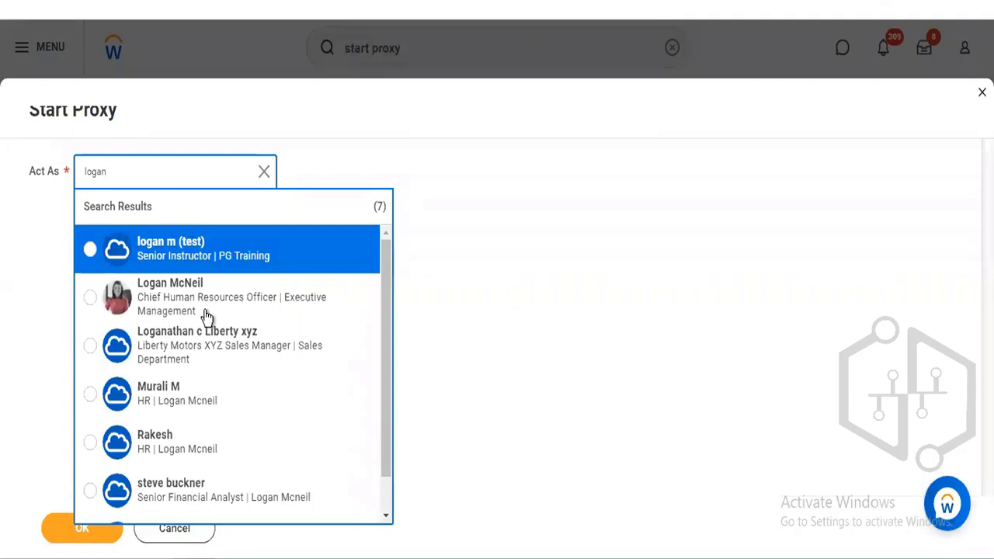
pyautogui.click(207, 314)
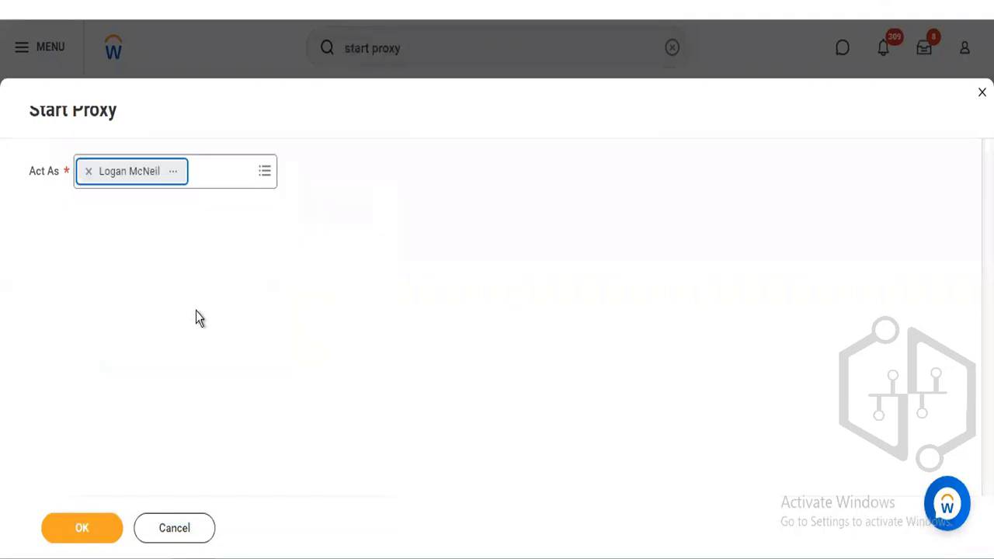
pyautogui.click(87, 534)
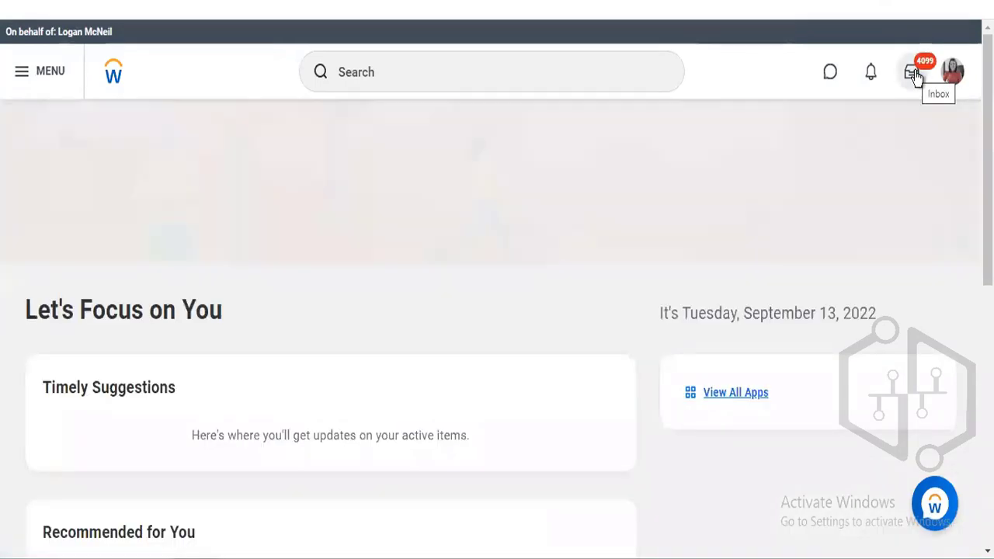
# Open the proxied worker's inbox and review the Performance Review Calibration item with its unassigned step audit
pyautogui.click(913, 73)
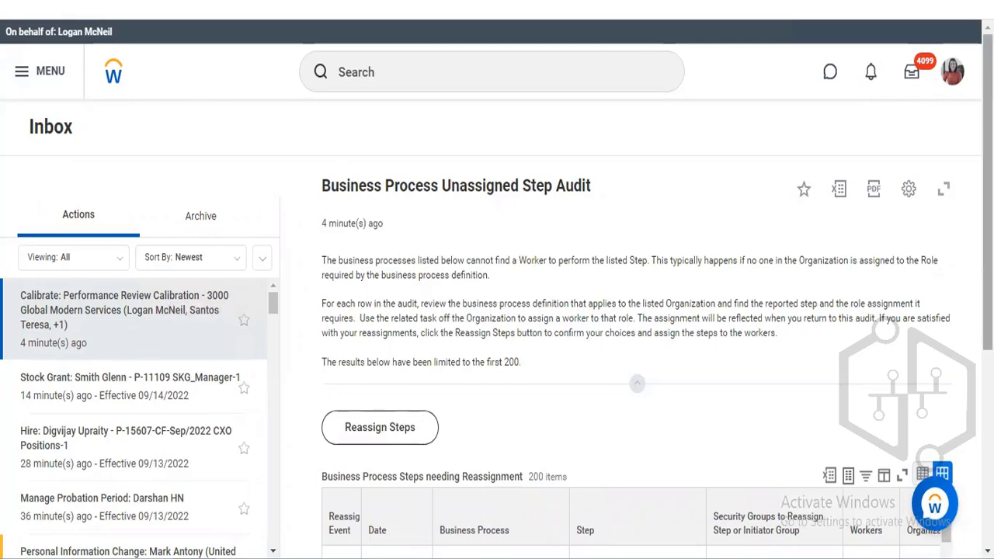
pyautogui.moveTo(986, 192); pyautogui.dragTo(986, 329)
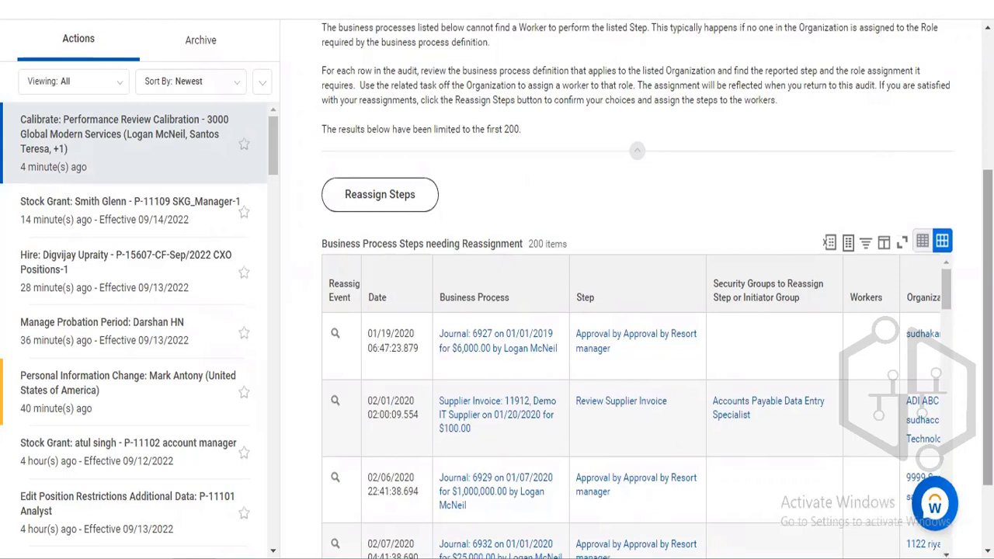
pyautogui.scroll(3, 621, 311)
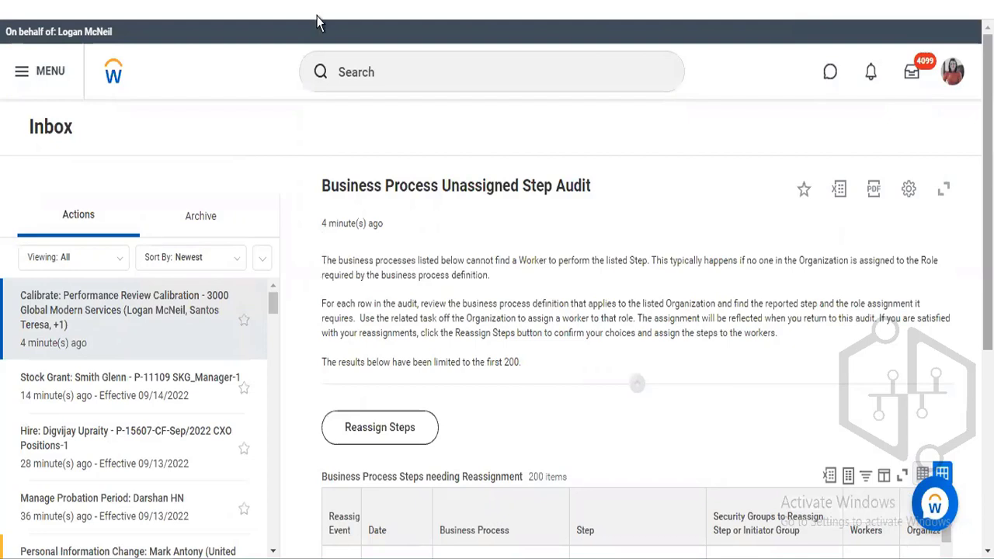
# Return to the home page, search for "stop proxy", and end the current proxy session
pyautogui.click(115, 70)
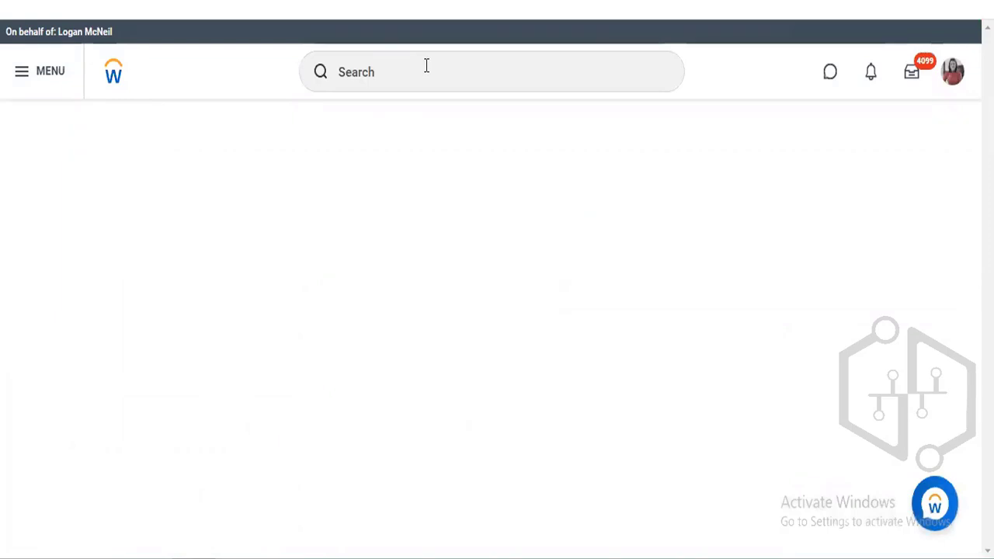
pyautogui.click(426, 65)
pyautogui.click(426, 65)
pyautogui.write('s')
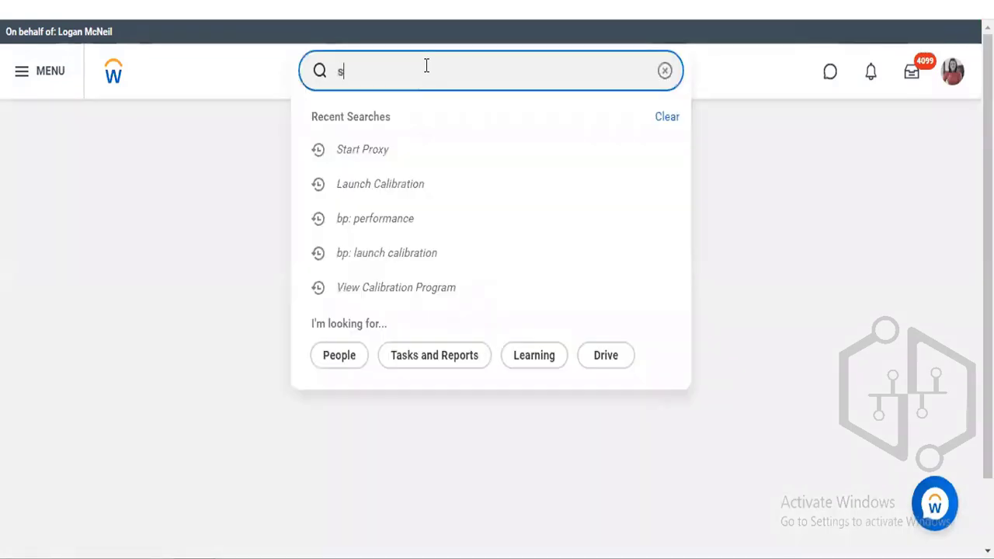
pyautogui.write('top')
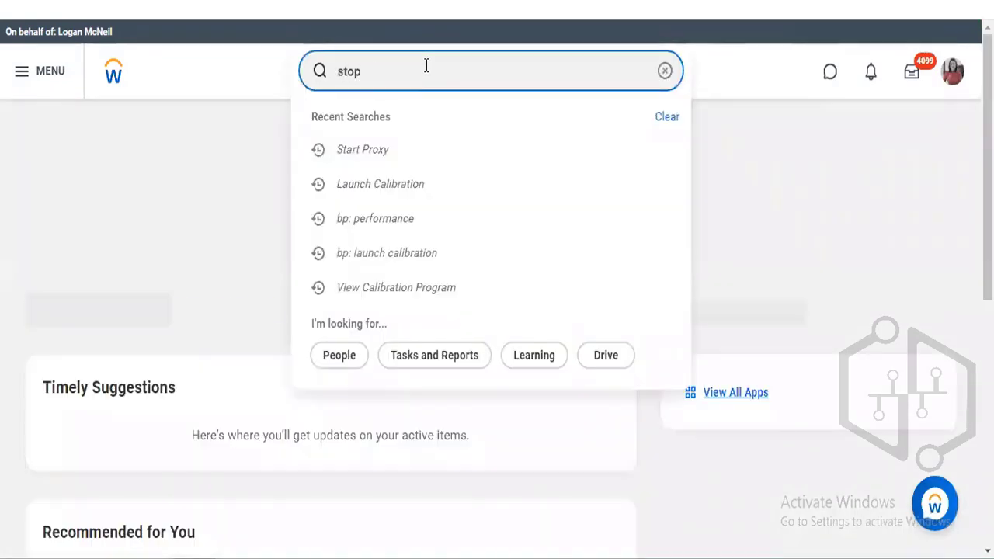
pyautogui.write(' proxy')
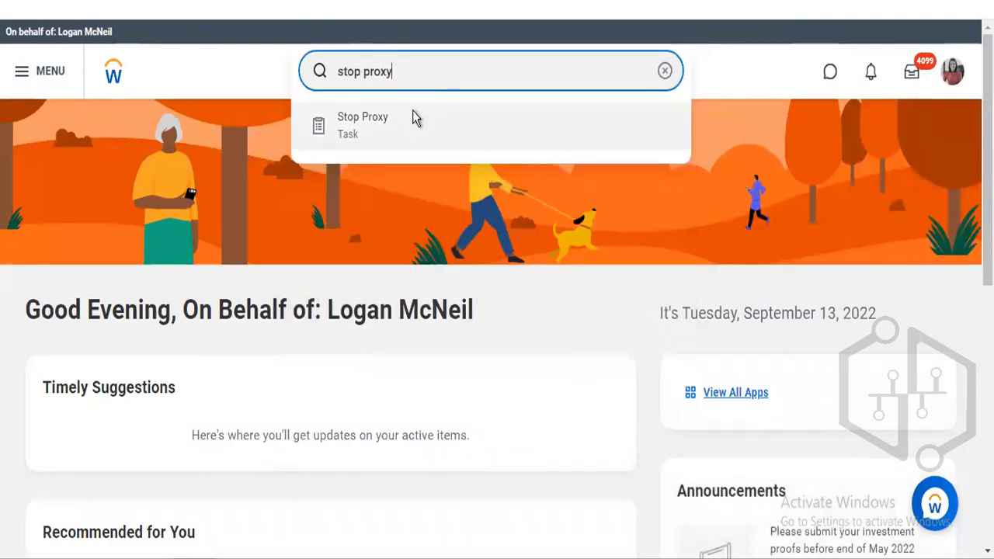
pyautogui.click(412, 116)
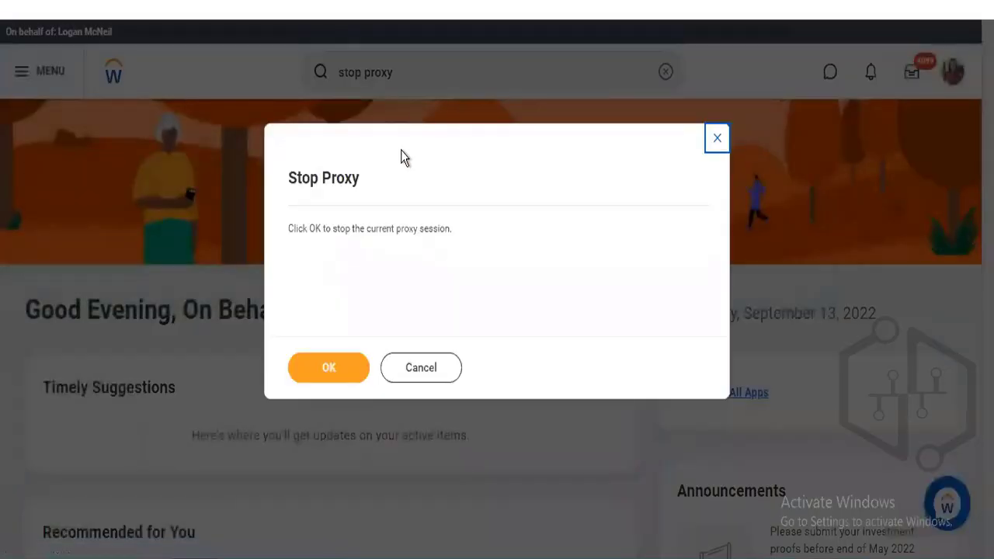
pyautogui.click(333, 378)
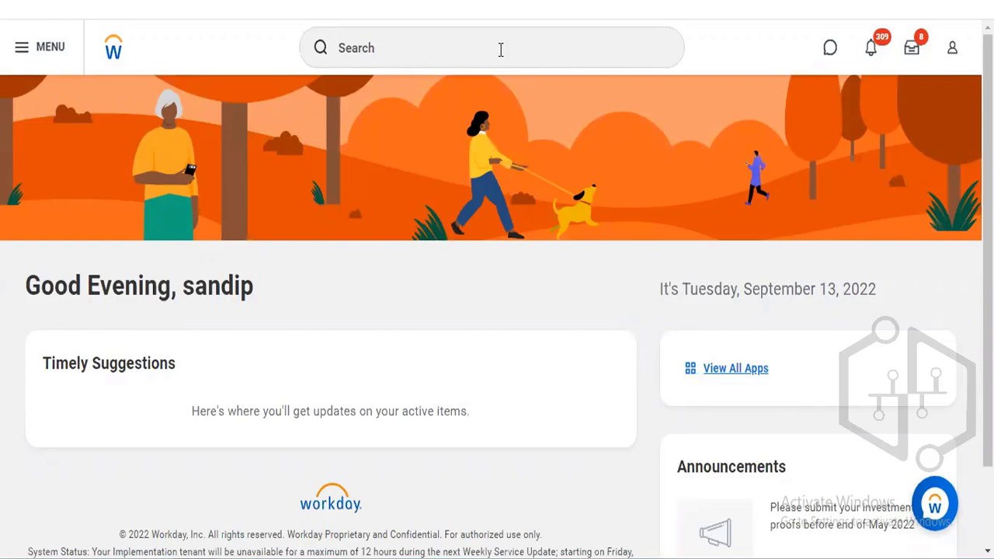
# View all available apps for the original account and open the Team Performance app
pyautogui.click(745, 381)
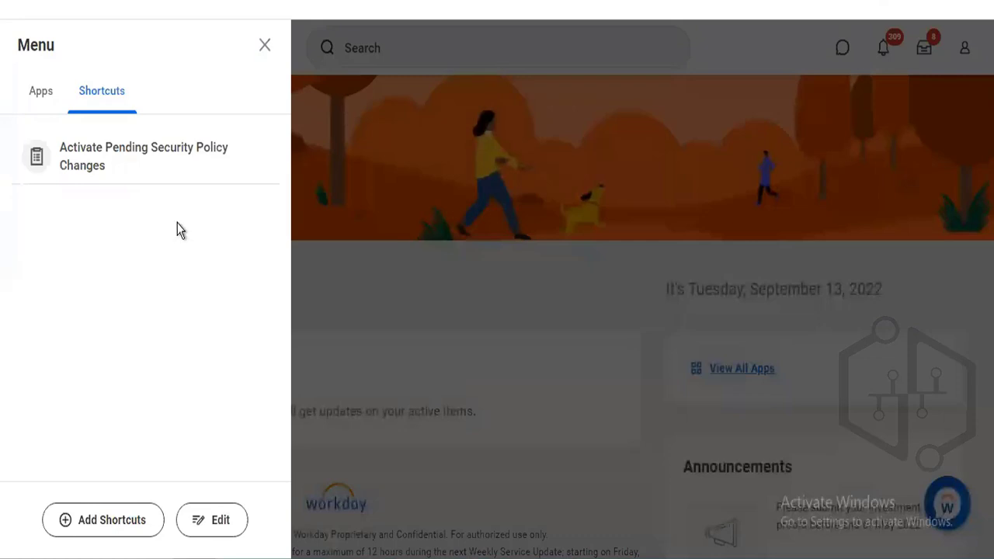
pyautogui.click(30, 98)
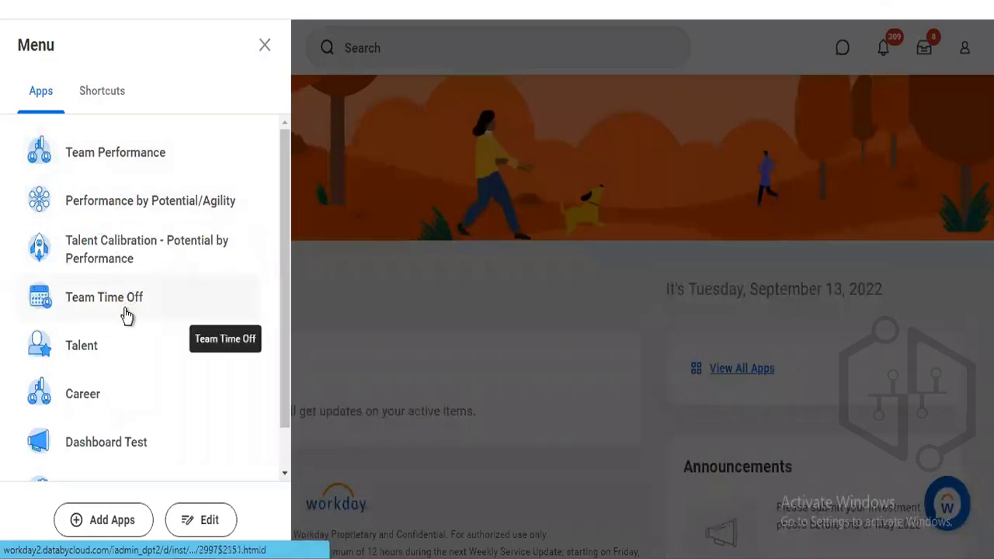
pyautogui.click(153, 162)
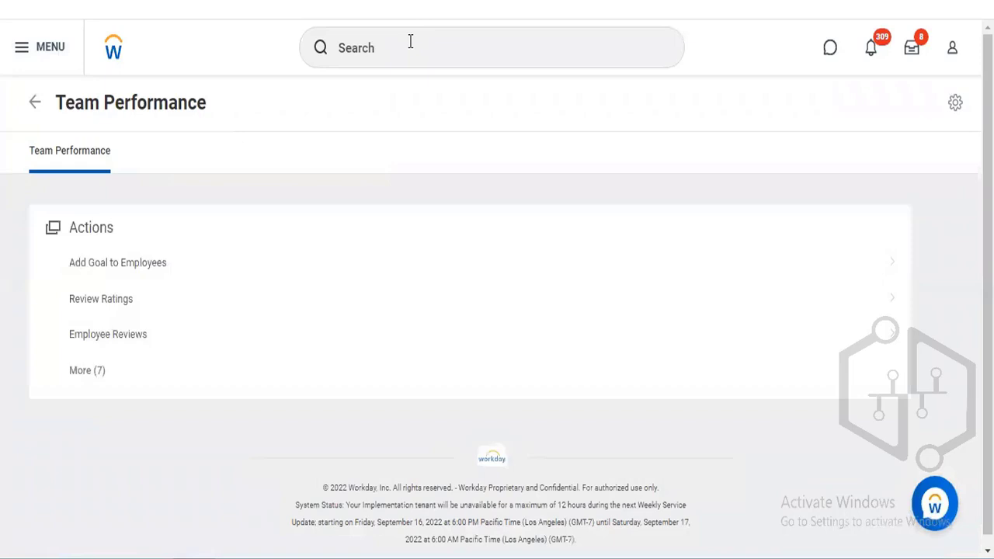
# Search for "start proxy" and open the Start Proxy task
pyautogui.click(410, 41)
pyautogui.write('start')
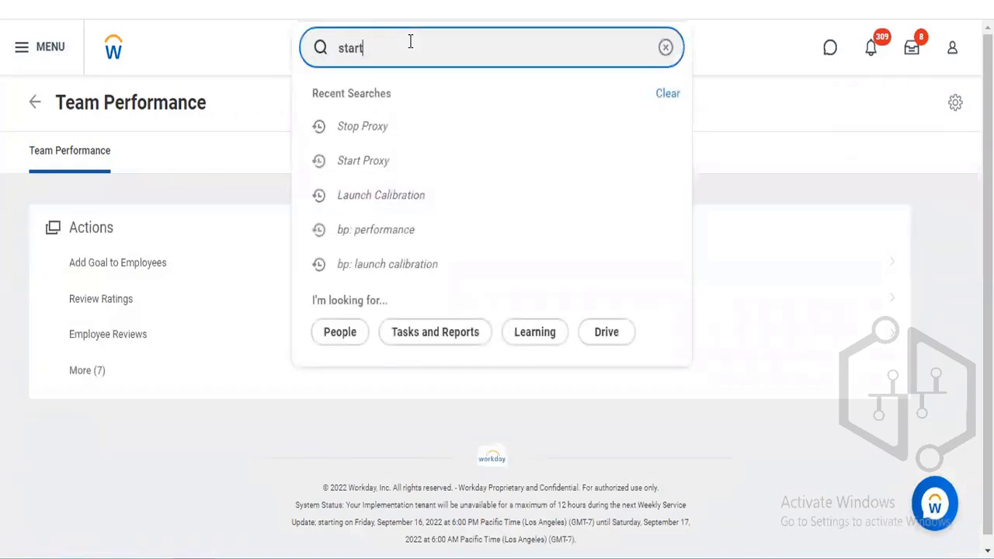
pyautogui.write(' proxy')
pyautogui.press('Return')
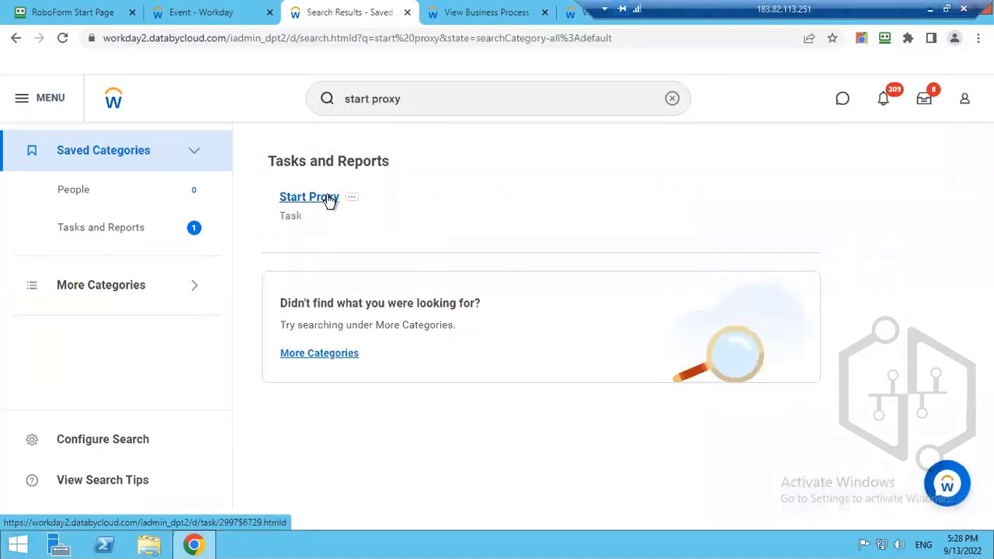
pyautogui.click(330, 199)
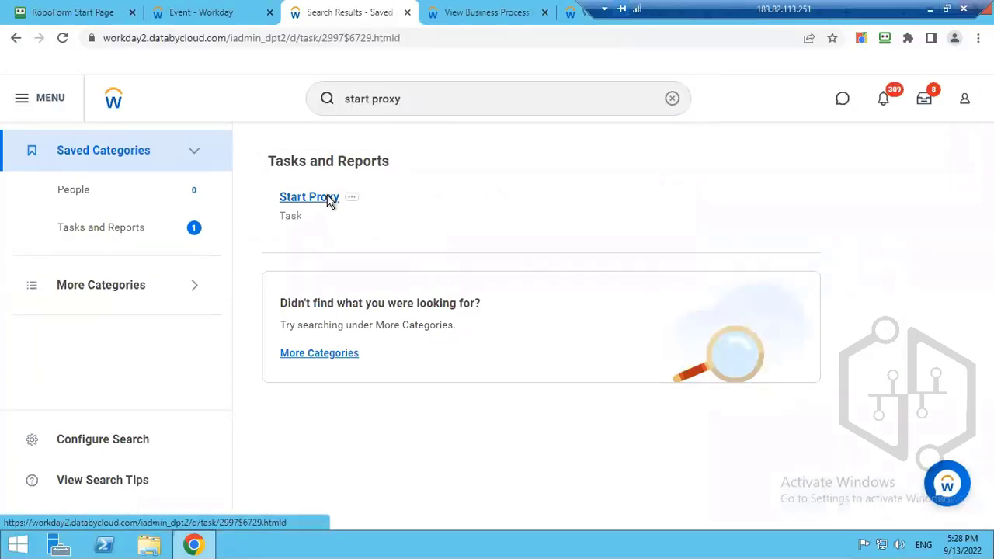
# Start a proxy session acting as the Chief Human Resources Officer from Executive Management
pyautogui.click(143, 212)
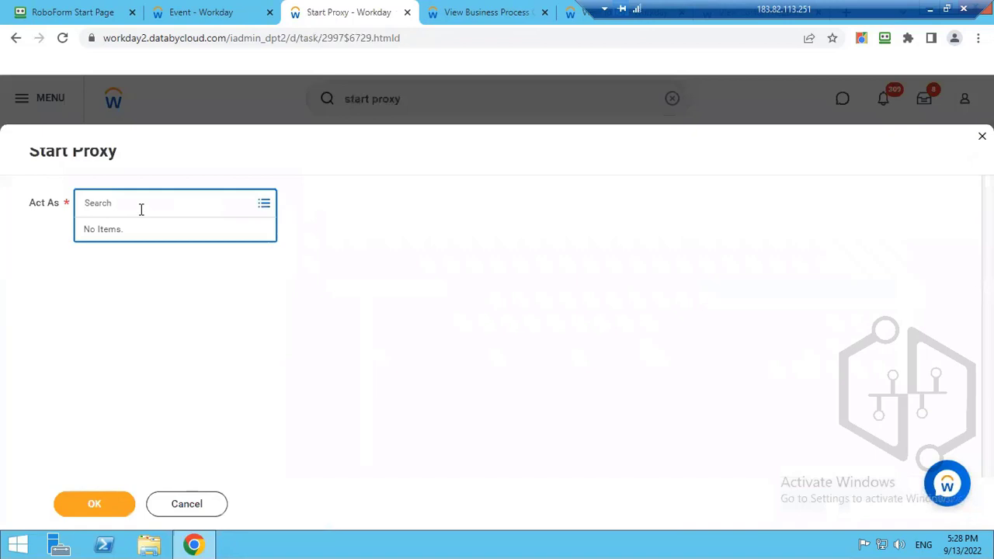
pyautogui.write('logan')
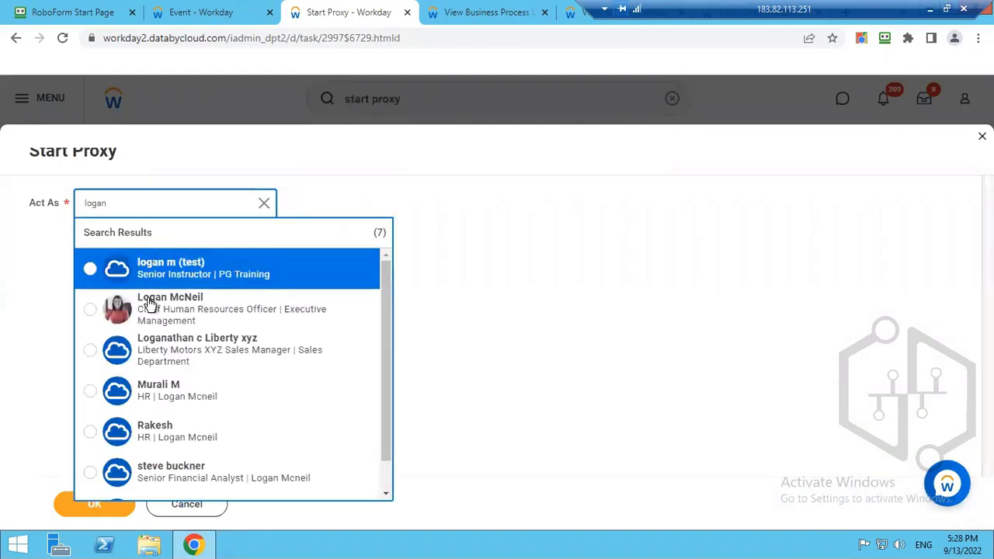
pyautogui.click(148, 303)
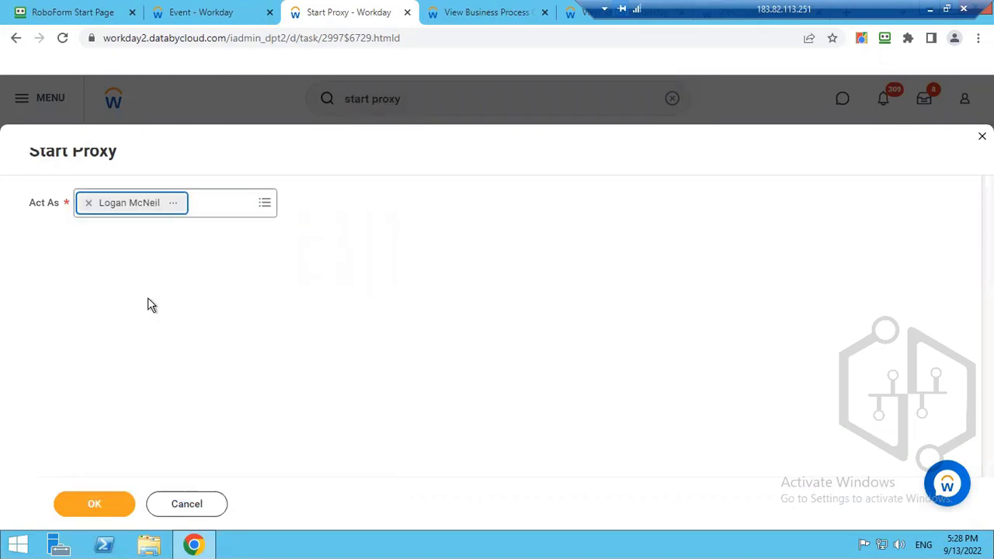
pyautogui.click(111, 506)
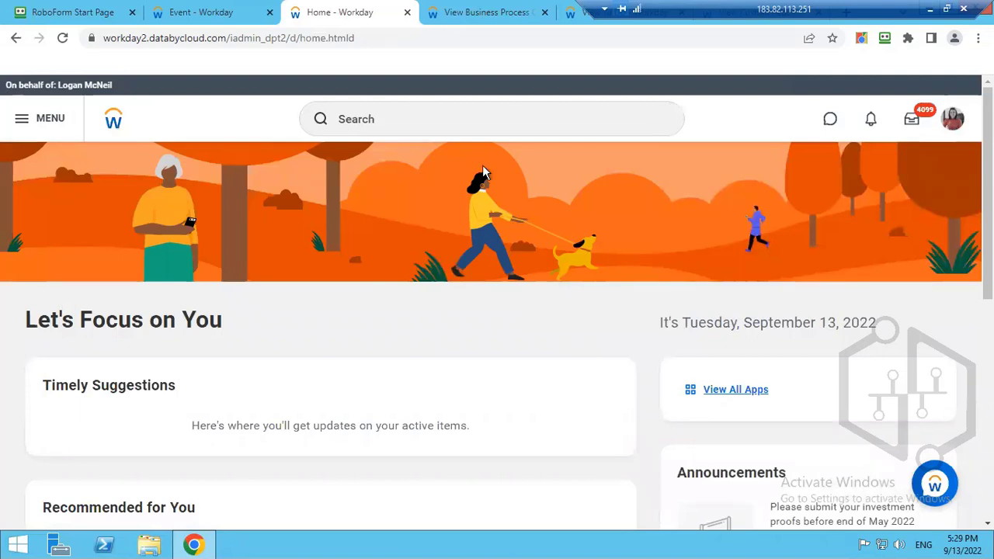
# Open the Team Performance app as the proxied worker and expand its full set of actions
pyautogui.click(367, 124)
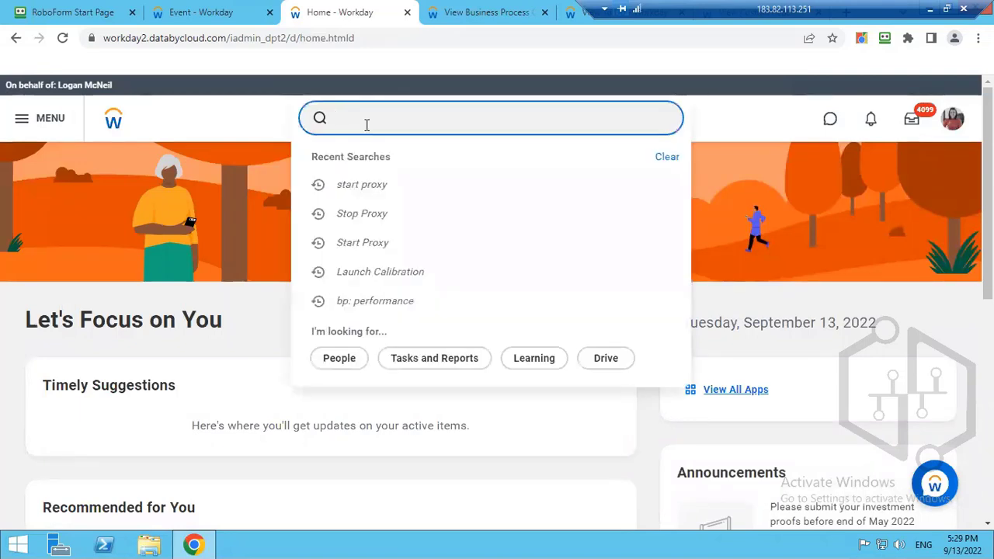
pyautogui.click(754, 402)
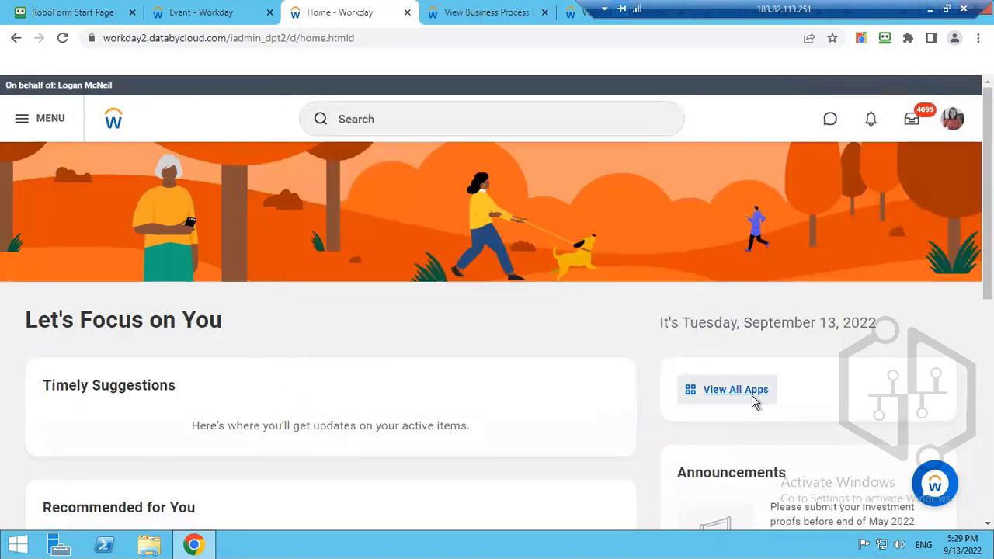
pyautogui.click(753, 401)
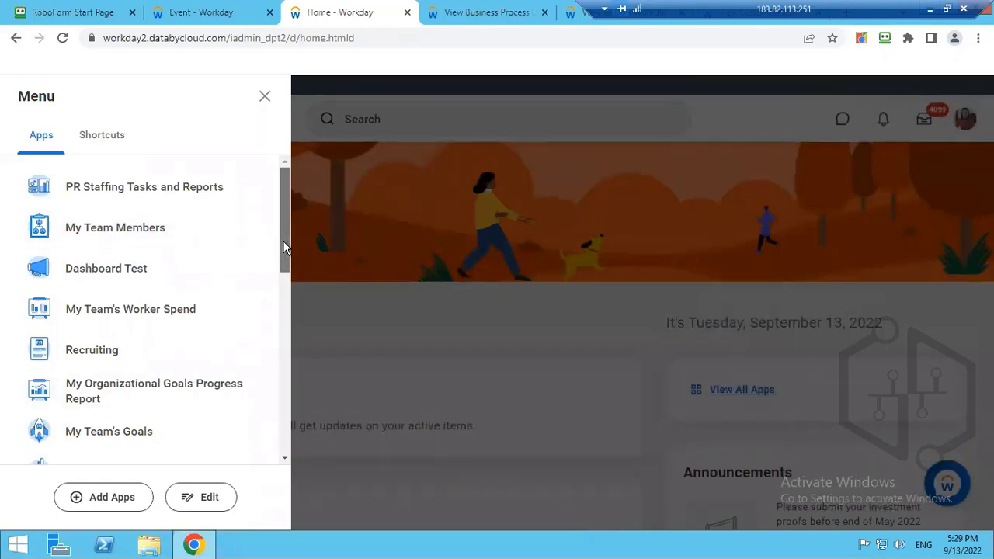
pyautogui.scroll(-3, 284, 247)
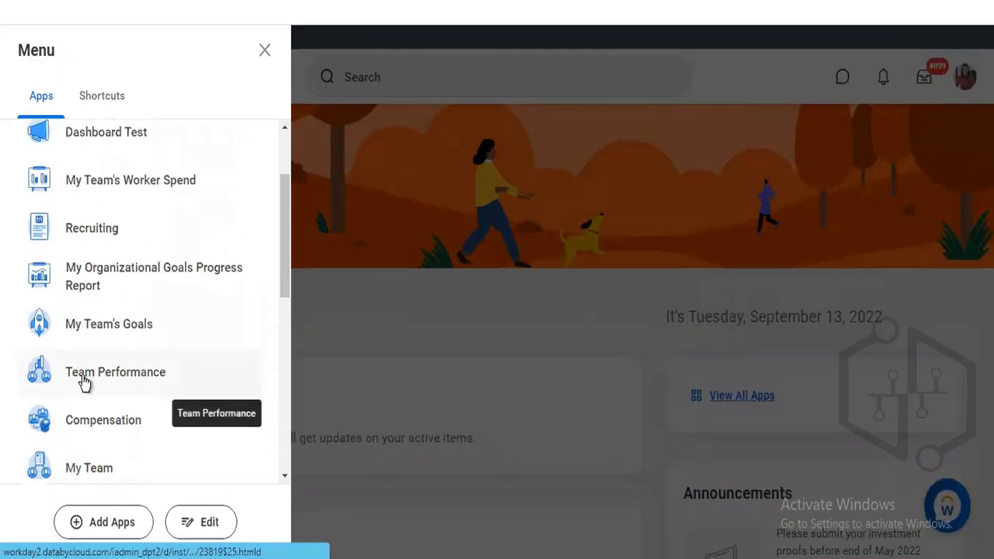
pyautogui.click(84, 378)
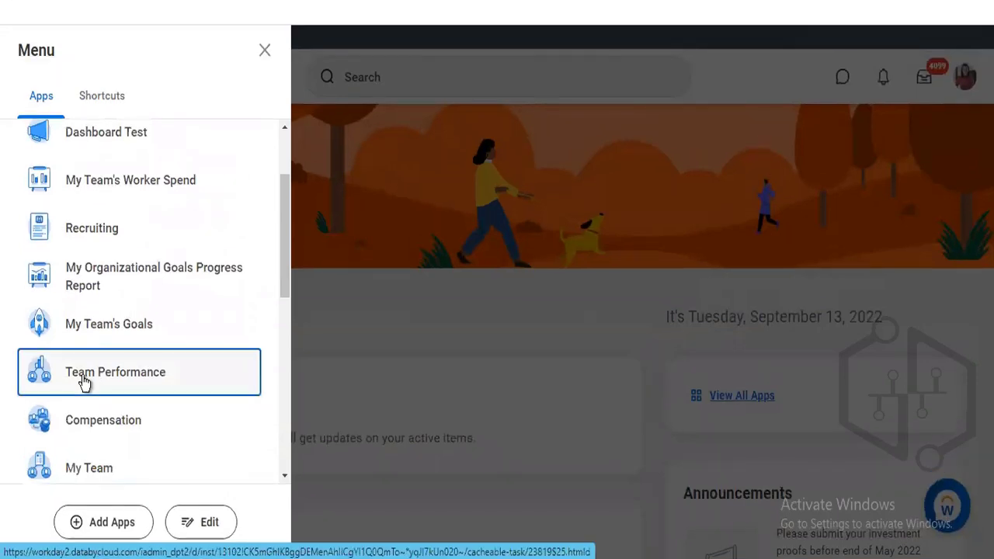
pyautogui.click(537, 356)
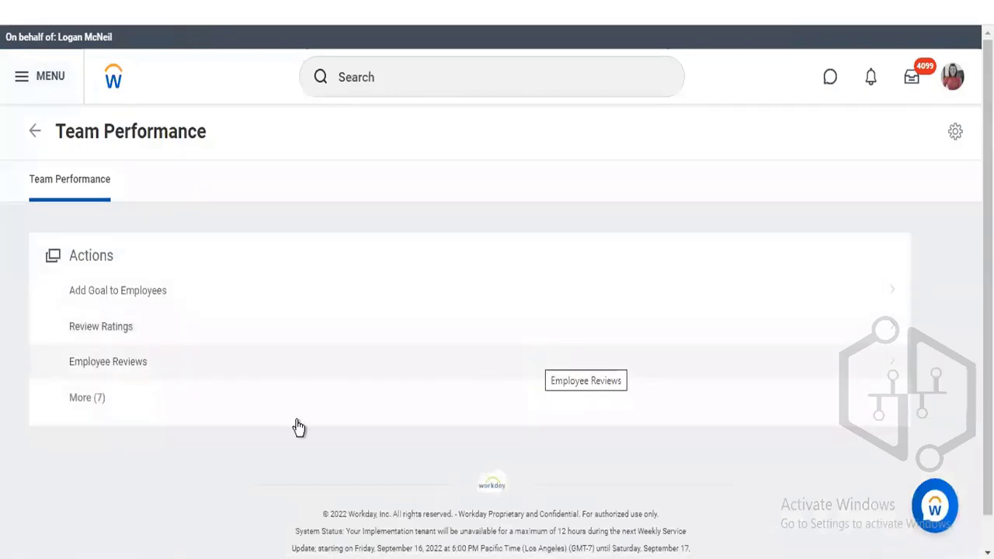
pyautogui.click(85, 398)
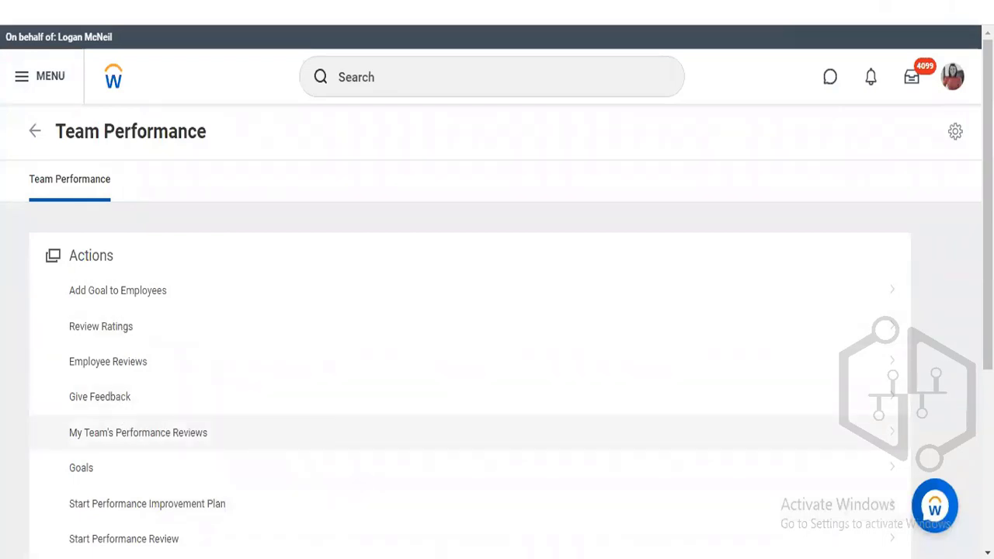
# Look through the Team Performance actions and open My Team's Performance Reviews
pyautogui.scroll(-1, 497, 349)
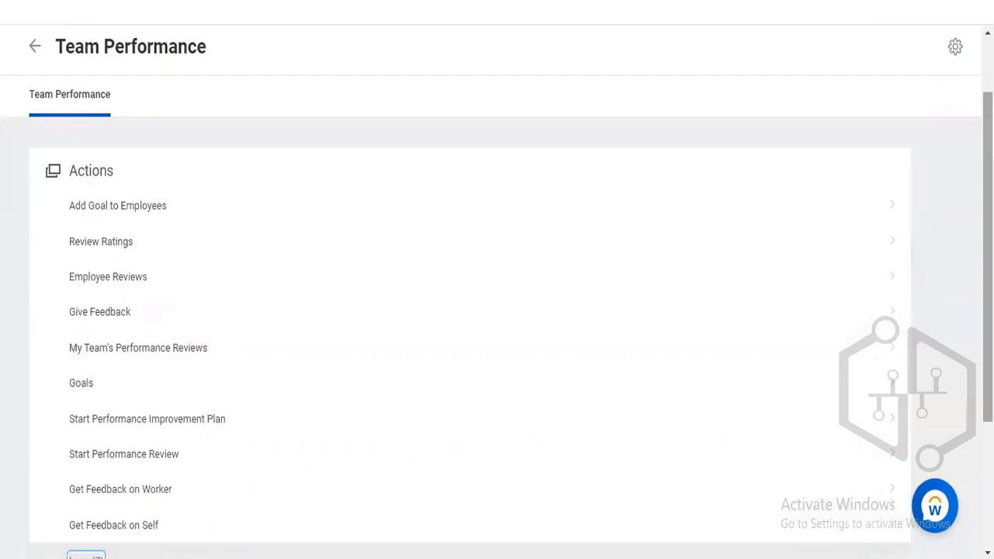
pyautogui.scroll(1, 893, 123)
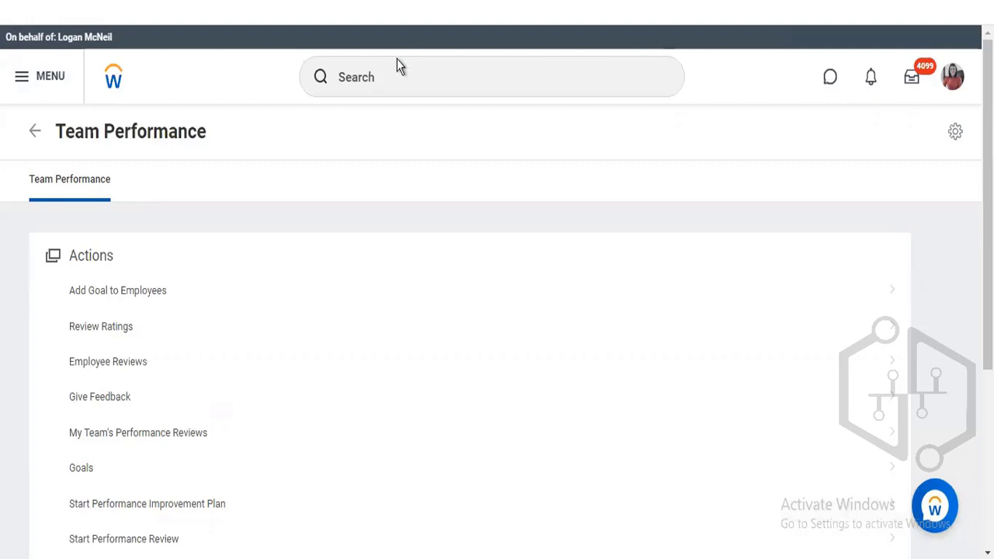
pyautogui.click(390, 90)
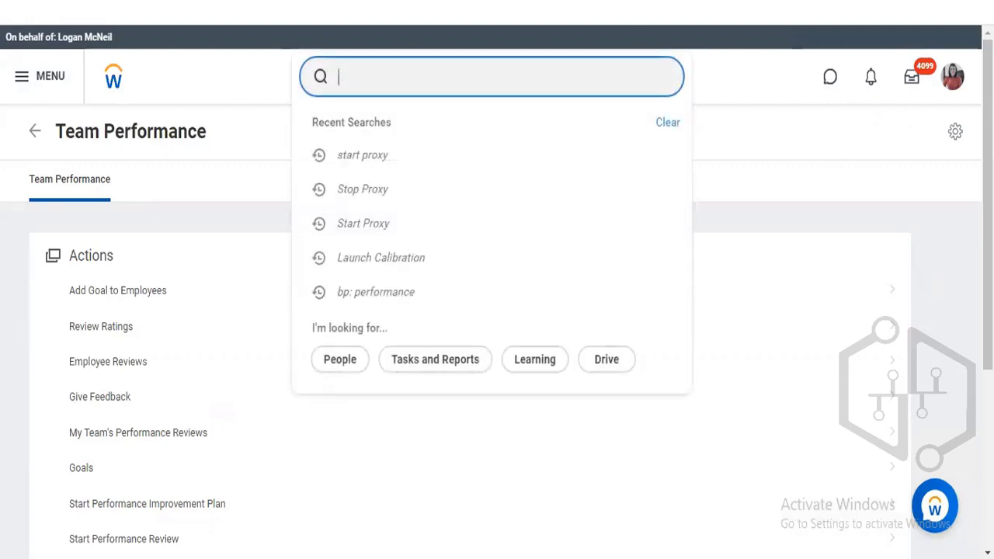
pyautogui.moveTo(987, 334); pyautogui.dragTo(987, 343)
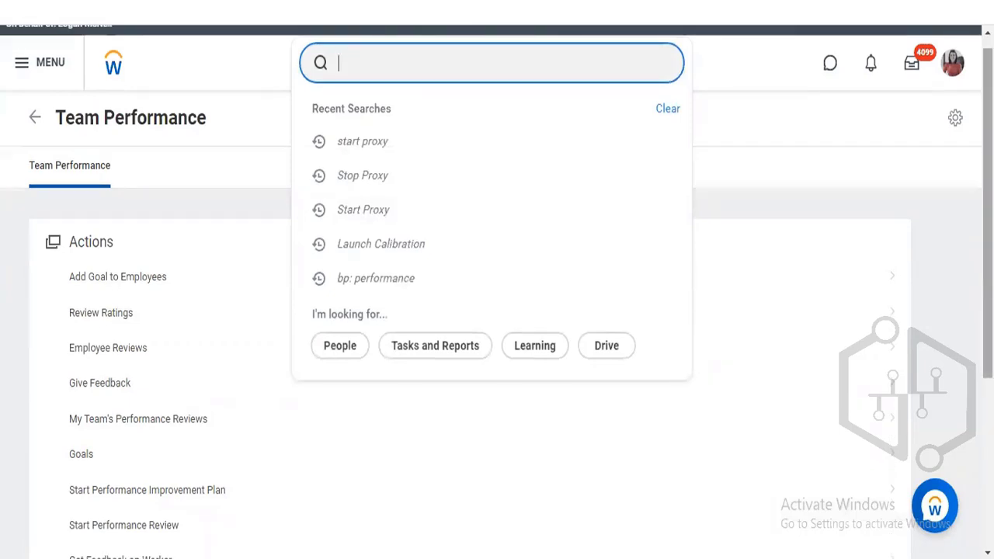
pyautogui.scroll(-3, 494, 413)
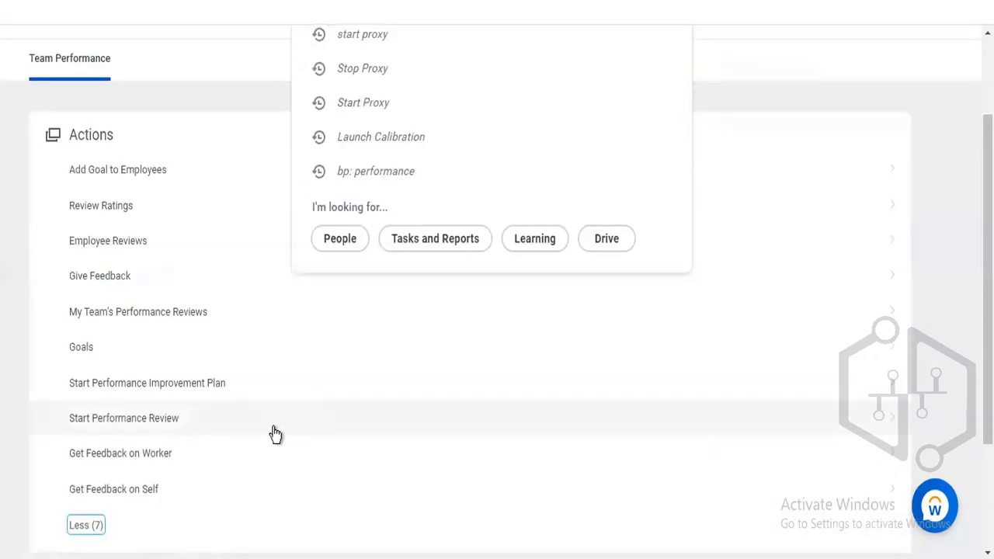
pyautogui.click(140, 315)
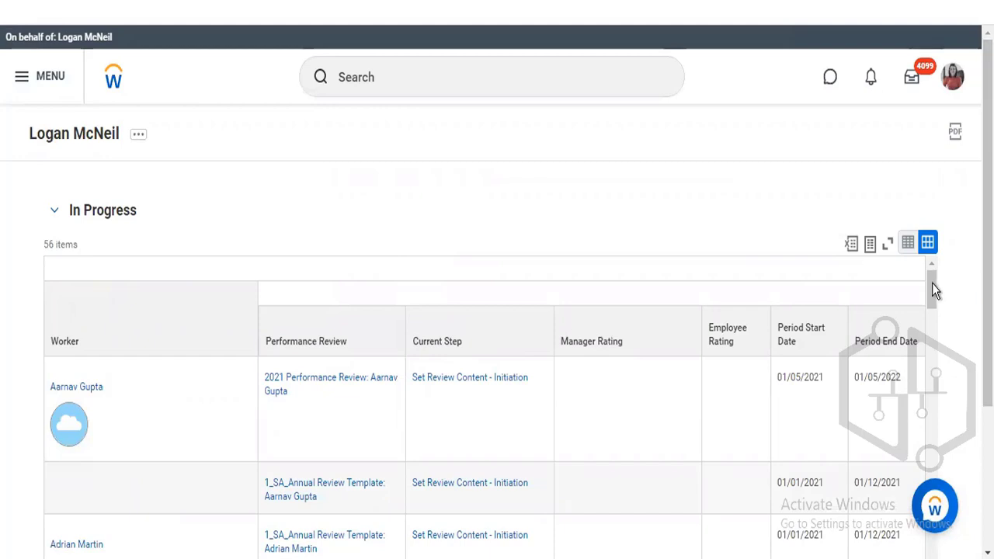
# Review the team's In Progress performance reviews, collapse that section, and expand the Complete section
pyautogui.moveTo(934, 288); pyautogui.dragTo(932, 421)
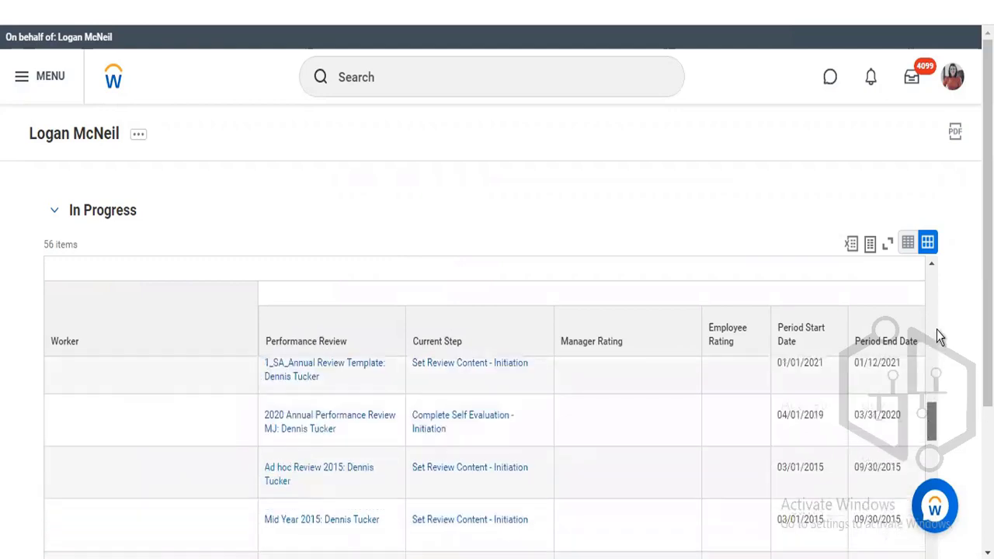
pyautogui.moveTo(939, 336); pyautogui.dragTo(935, 280)
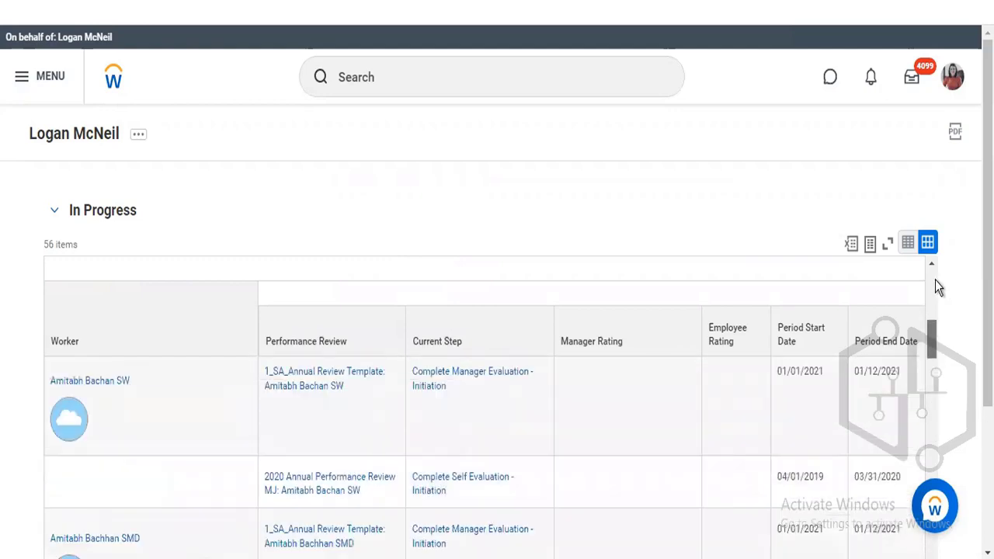
pyautogui.click(53, 209)
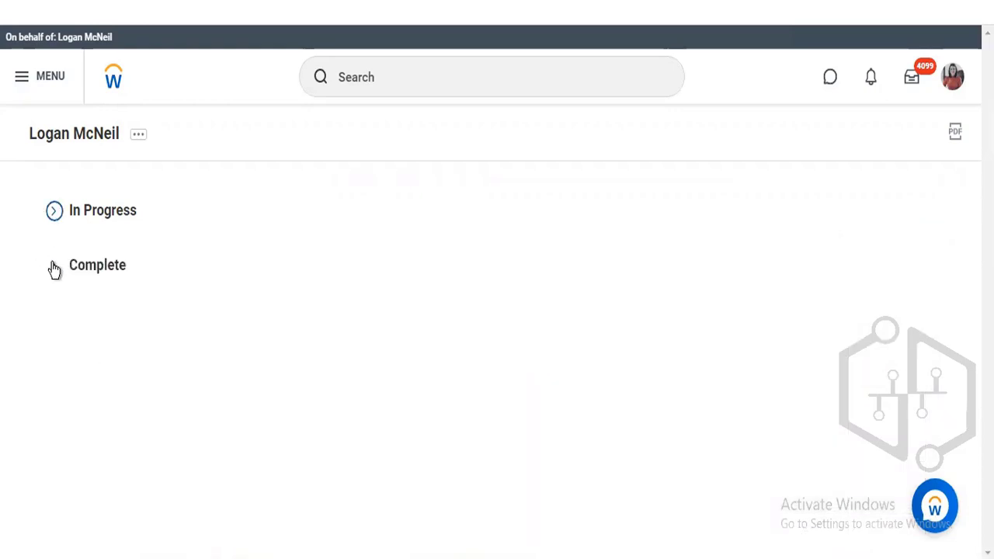
pyautogui.click(53, 266)
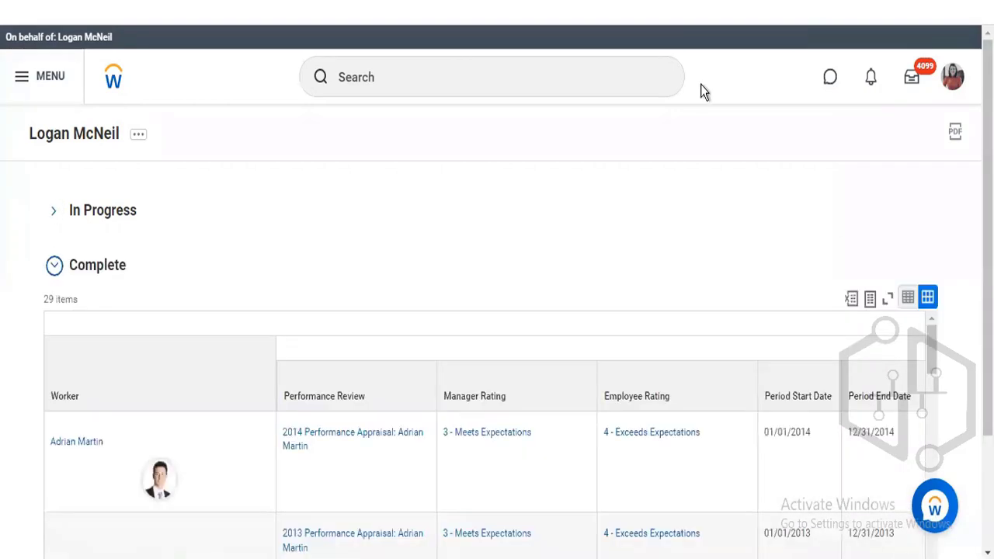
# Search for report definitions related to performance using "rd: performance"
pyautogui.click(499, 72)
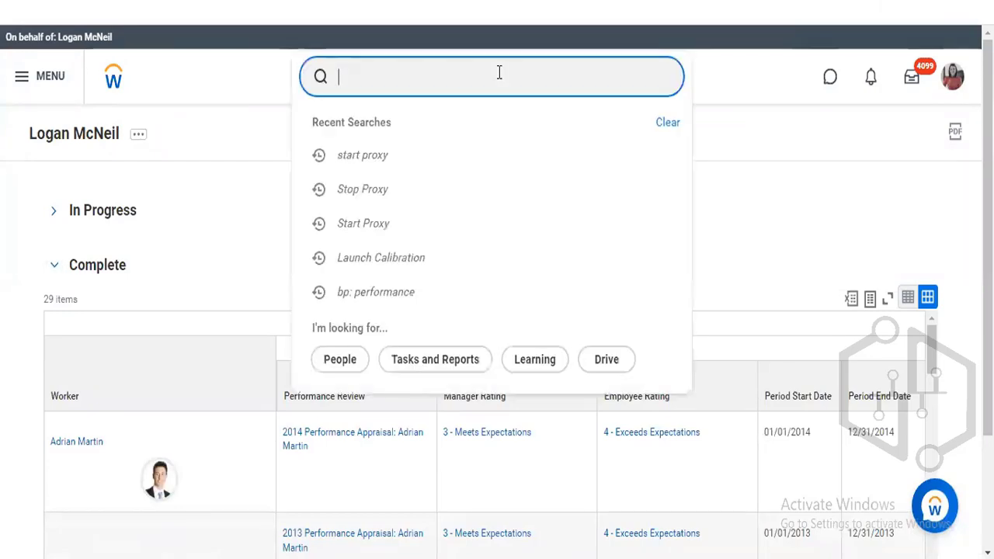
pyautogui.write('performnce')
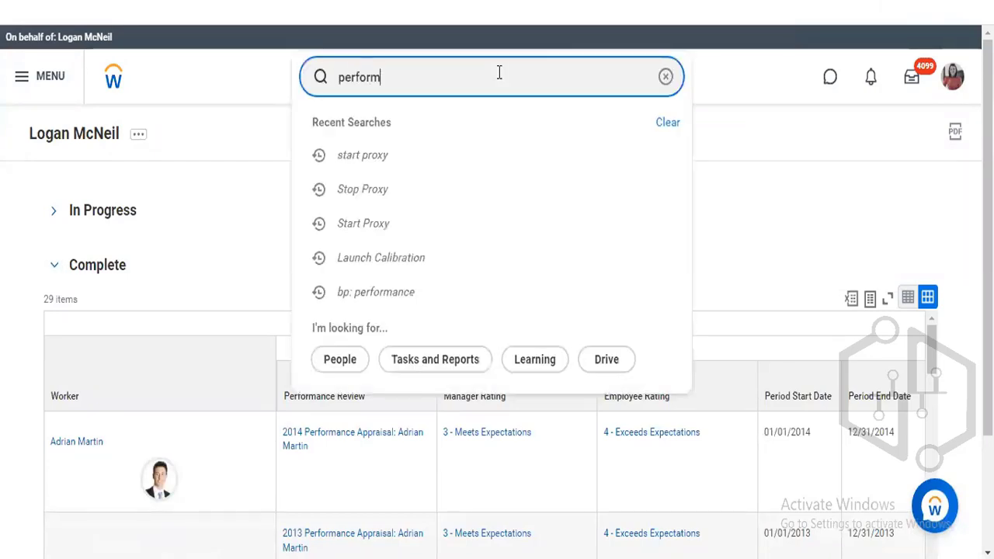
pyautogui.press('BackSpace')
pyautogui.press('BackSpace')
pyautogui.press('BackSpace')
pyautogui.press('BackSpace')
pyautogui.press('BackSpace')
pyautogui.press('BackSpace')
pyautogui.press('BackSpace')
pyautogui.press('BackSpace')
pyautogui.press('BackSpace')
pyautogui.press('BackSpace')
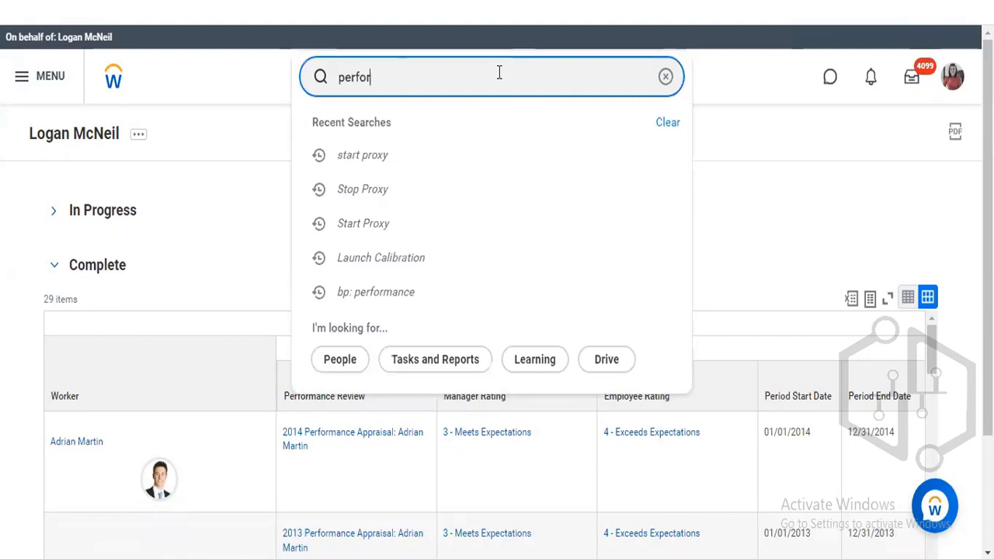
pyautogui.write('rd: performa')
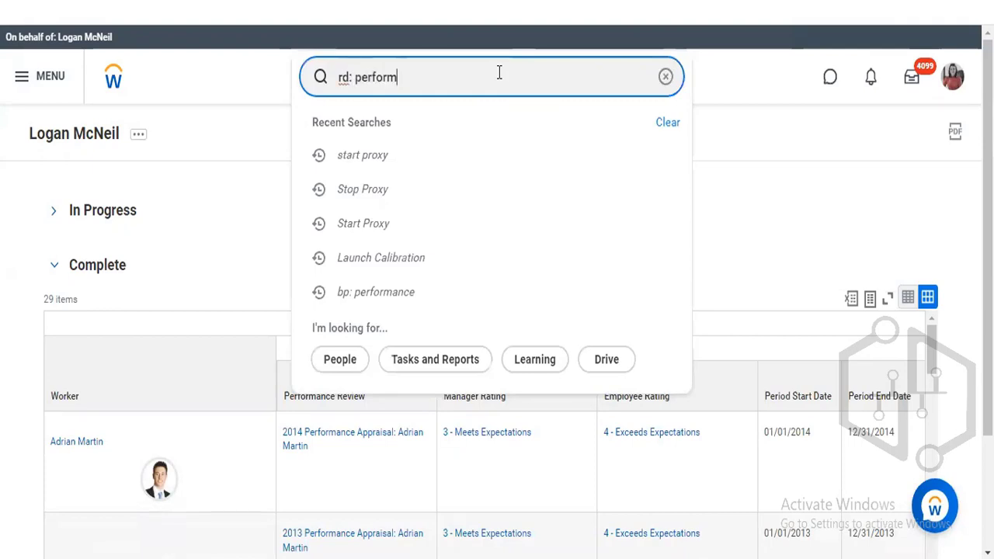
pyautogui.write('nce')
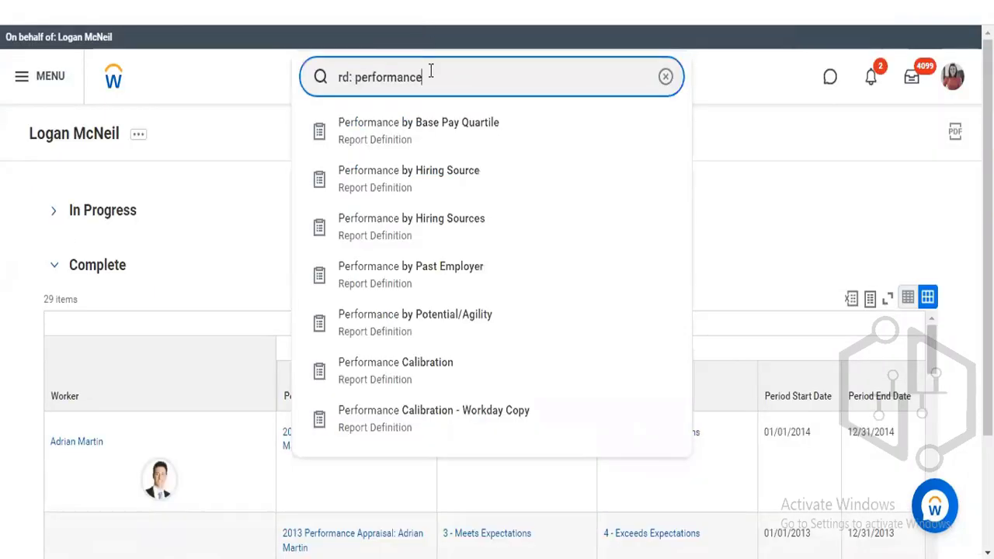
# Search for "rd: manager review" and open the My Team's Review Ratings Summary report definition
pyautogui.press('BackSpace')
pyautogui.press('BackSpace')
pyautogui.press('BackSpace')
pyautogui.press('BackSpace')
pyautogui.press('BackSpace')
pyautogui.press('BackSpace')
pyautogui.press('BackSpace')
pyautogui.press('BackSpace')
pyautogui.press('BackSpace')
pyautogui.press('BackSpace')
pyautogui.press('BackSpace')
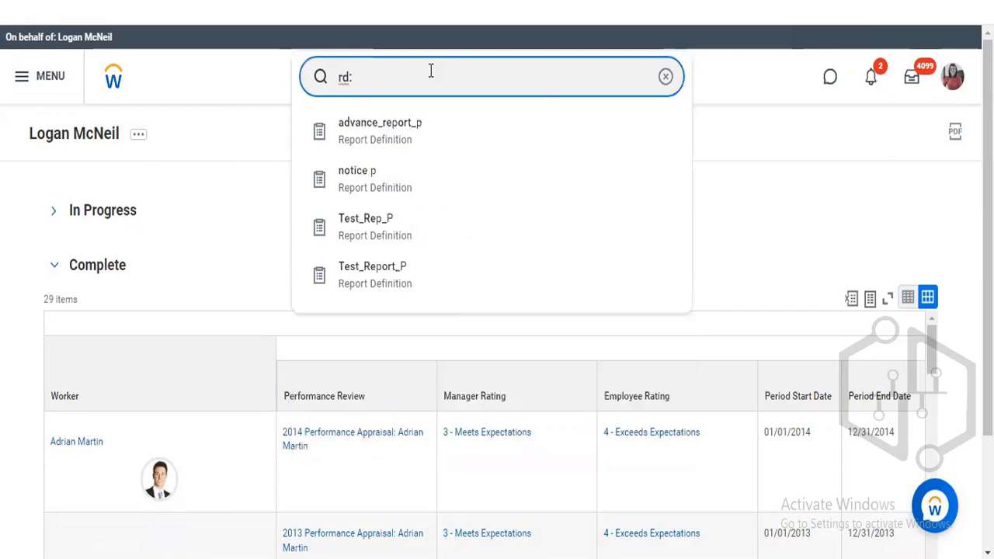
pyautogui.write('manager')
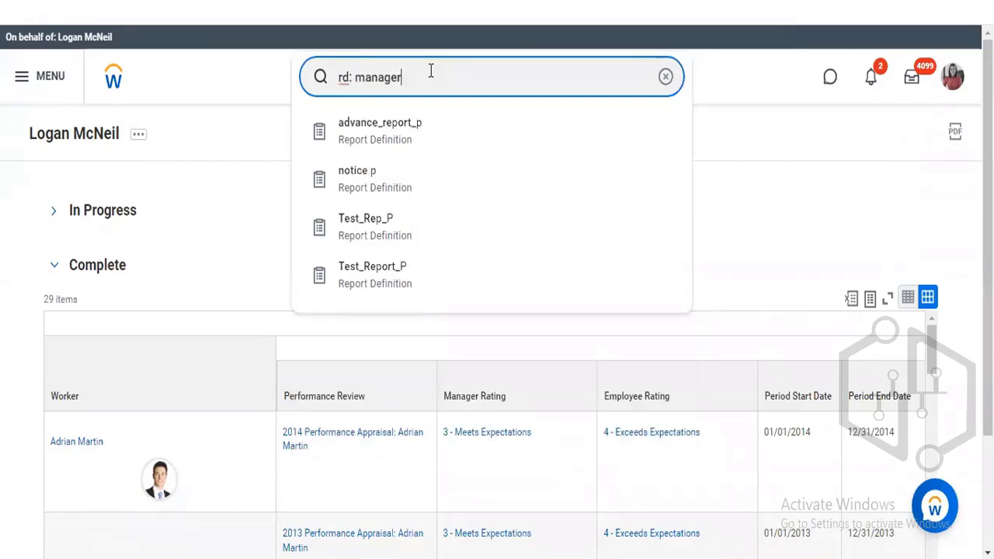
pyautogui.write(' review')
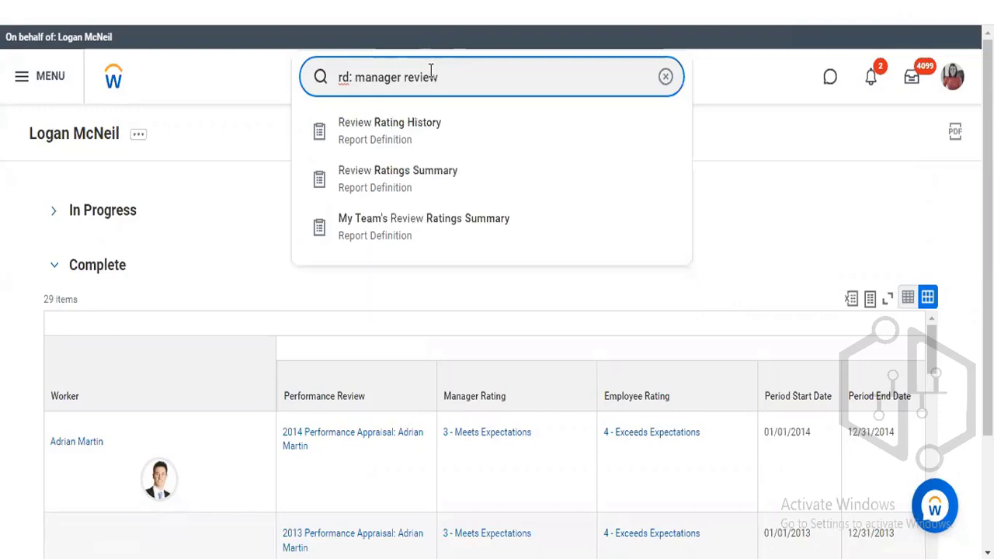
pyautogui.click(422, 236)
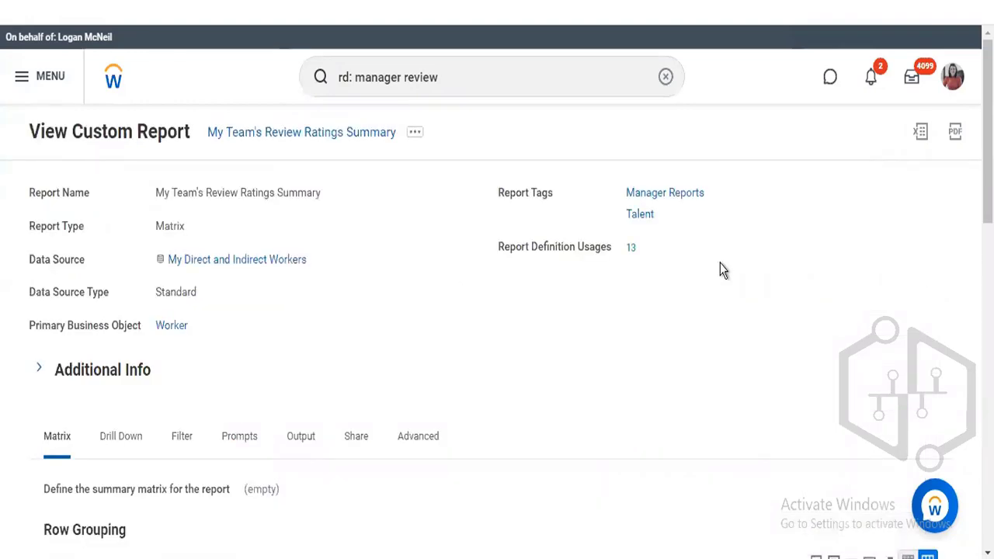
# Examine the report definition's prompt settings and its available Custom Report actions
pyautogui.click(247, 441)
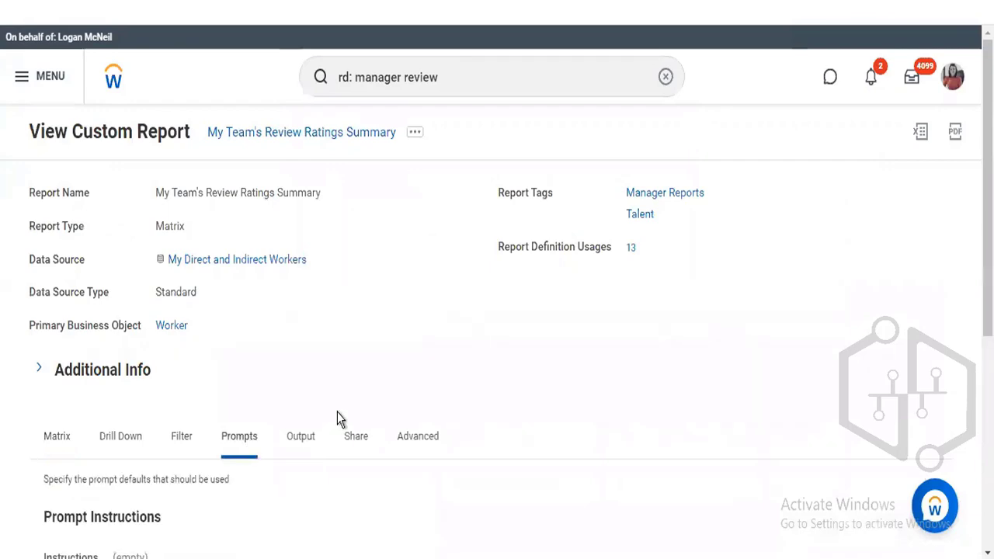
pyautogui.scroll(-3, 738, 155)
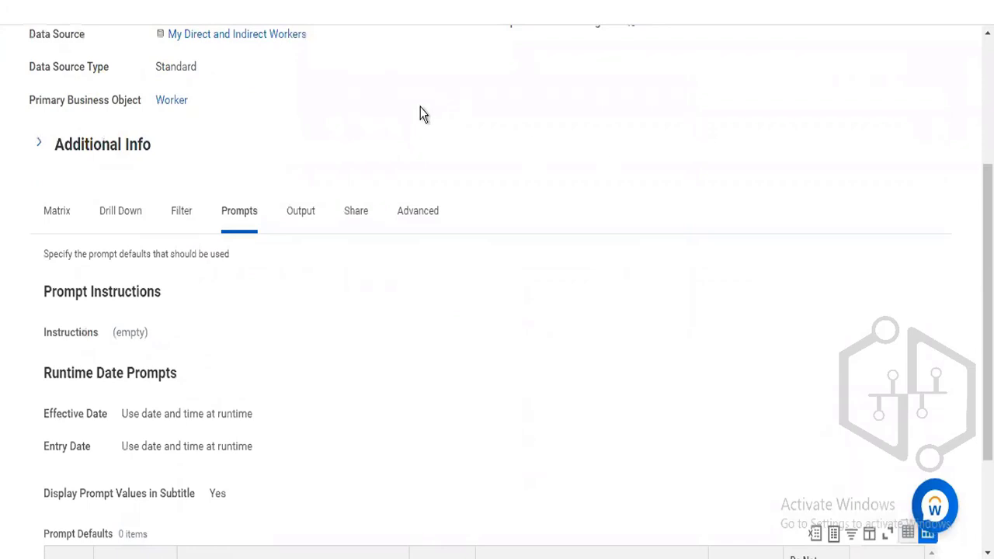
pyautogui.scroll(3, 423, 114)
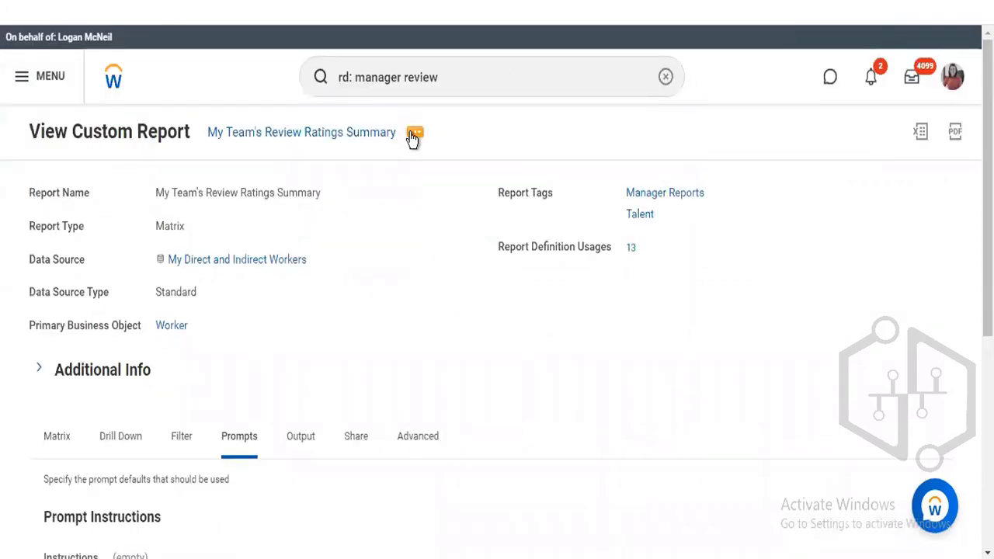
pyautogui.click(414, 135)
pyautogui.click(426, 137)
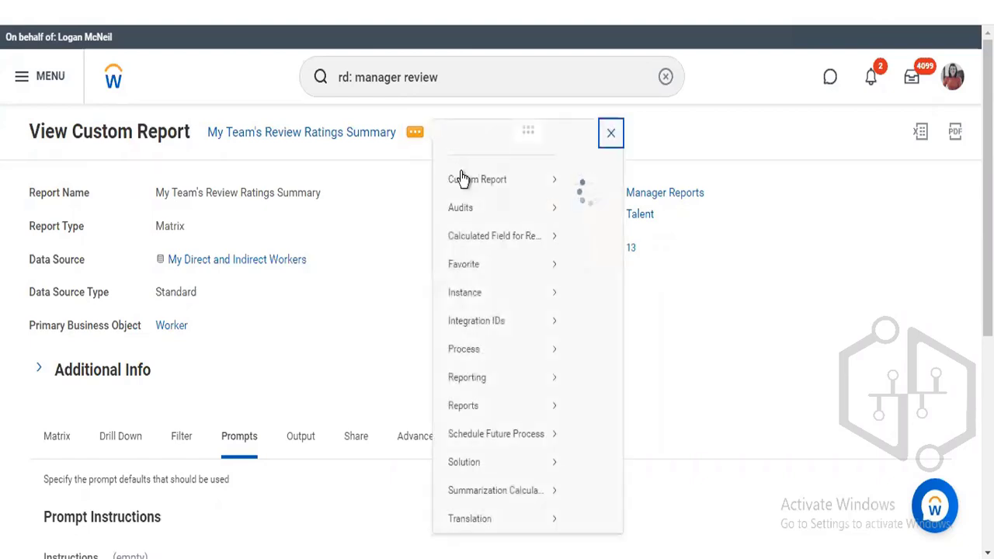
pyautogui.moveTo(462, 177)
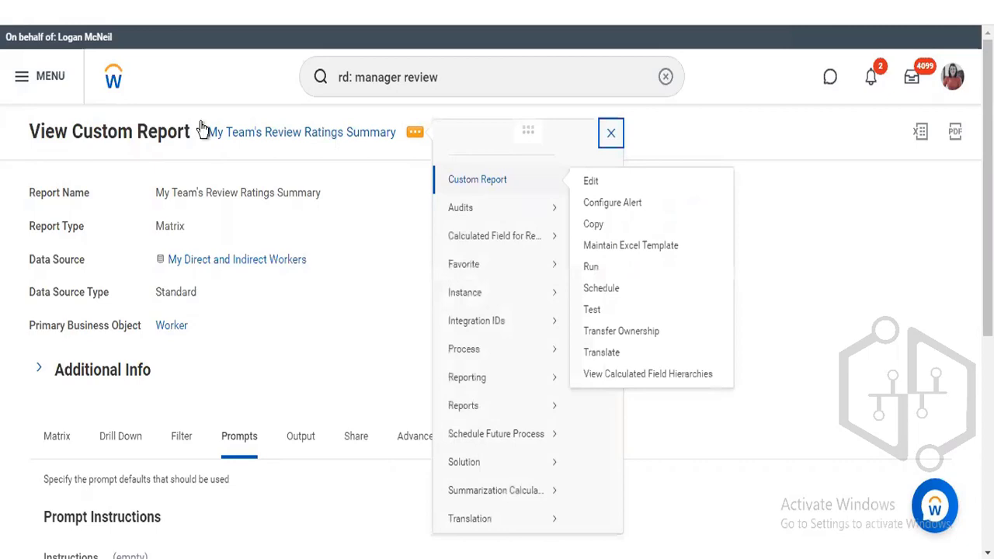
# Return to the home page and stop the current proxy session with the Stop Proxy task
pyautogui.click(114, 80)
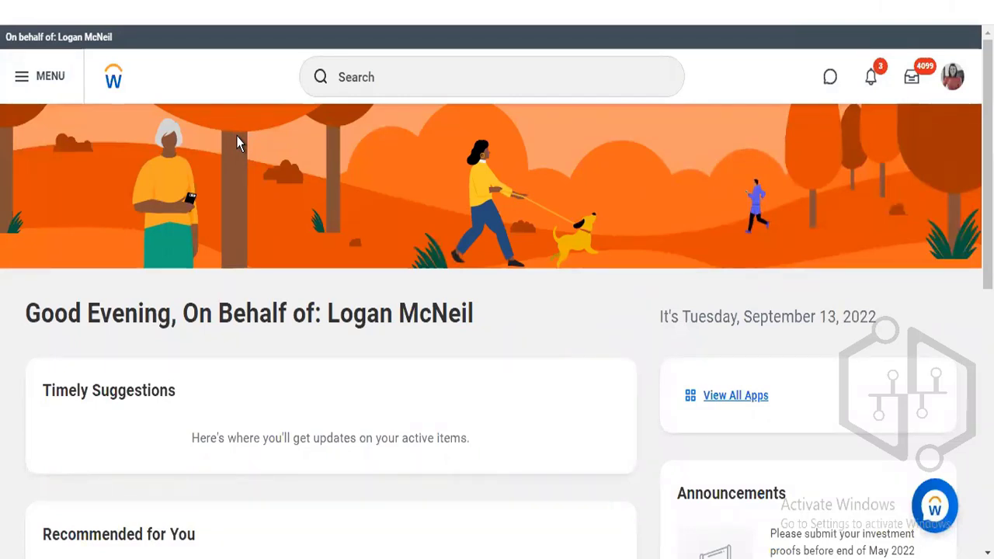
pyautogui.click(411, 85)
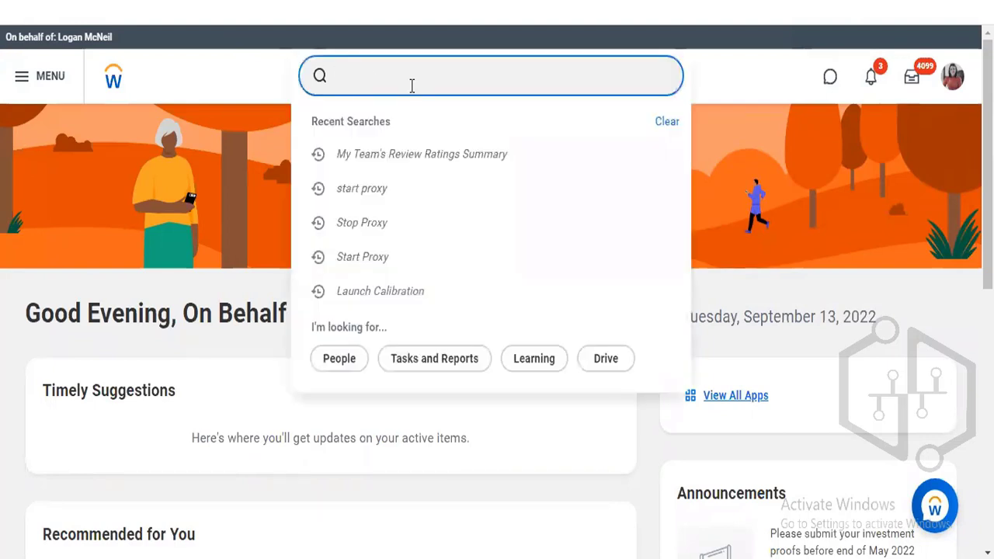
pyautogui.write('stop prox')
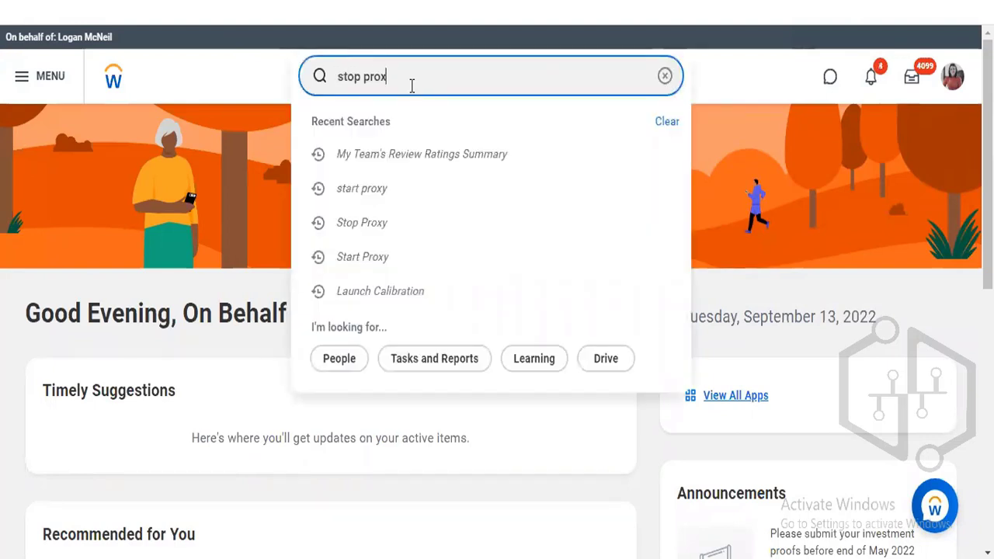
pyautogui.write('y')
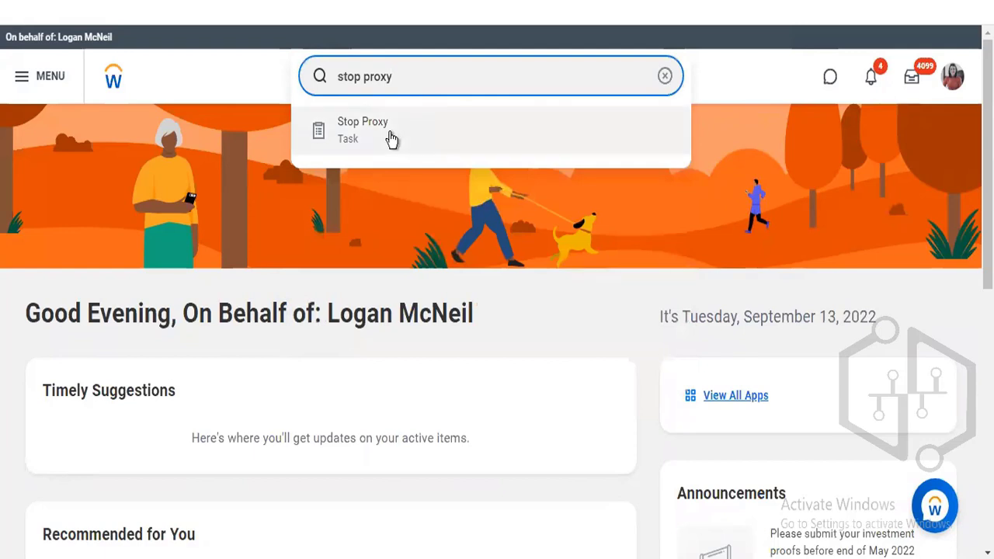
pyautogui.click(392, 139)
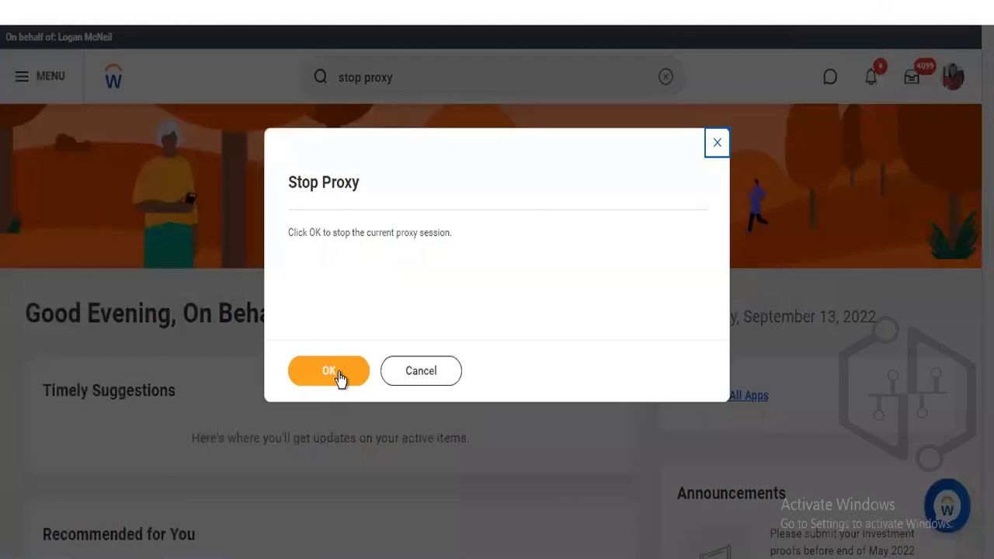
pyautogui.click(339, 375)
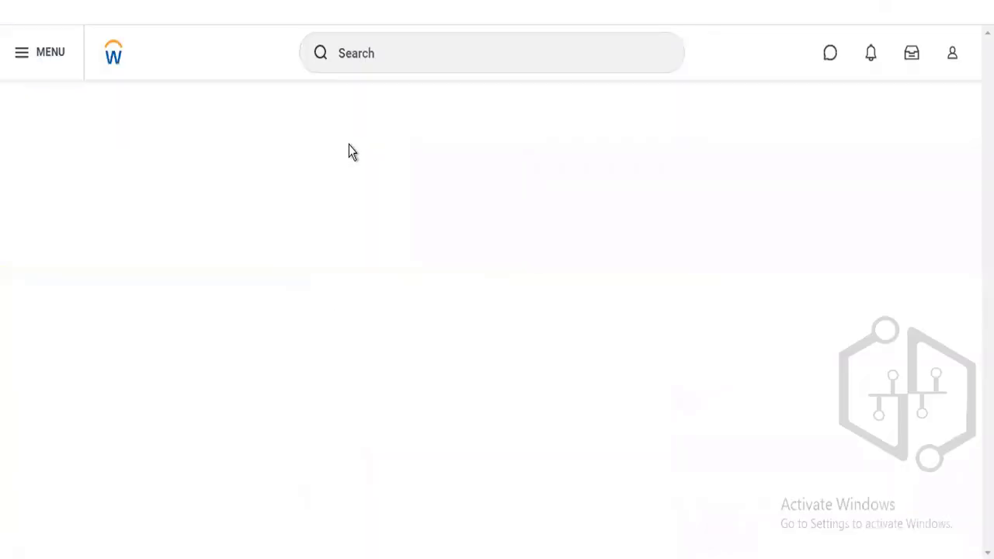
# Search for "launch calibration" and open the Launch Calibration task
pyautogui.click(372, 58)
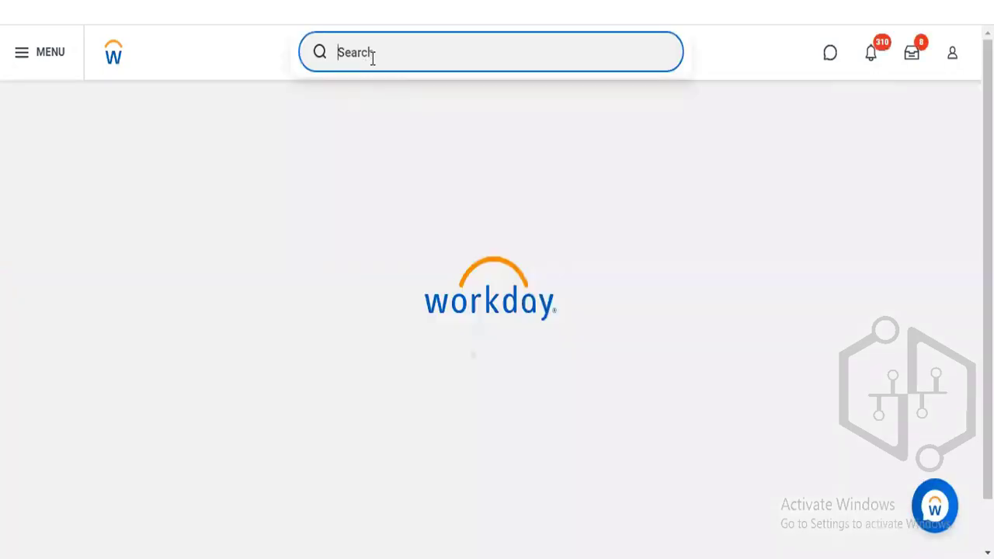
pyautogui.click(374, 56)
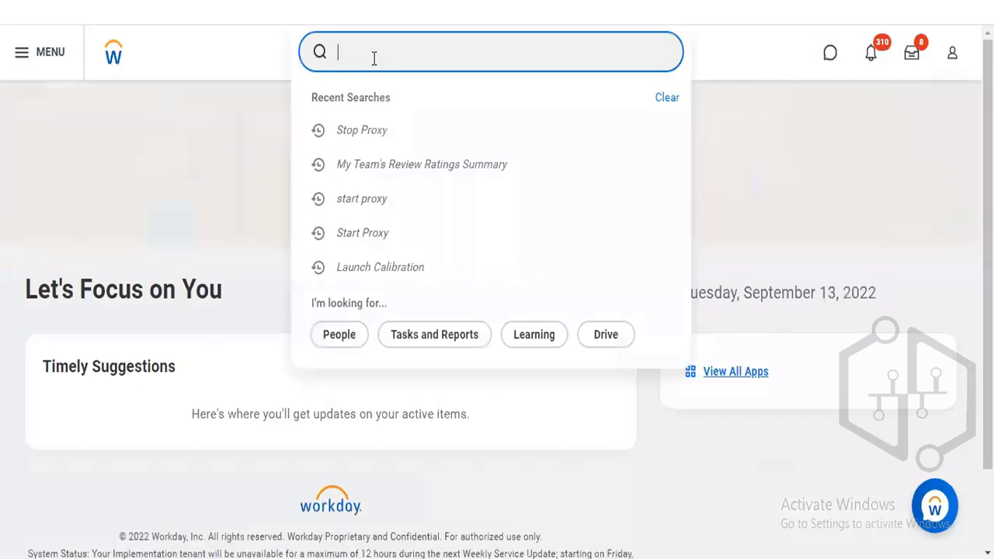
pyautogui.write('lau')
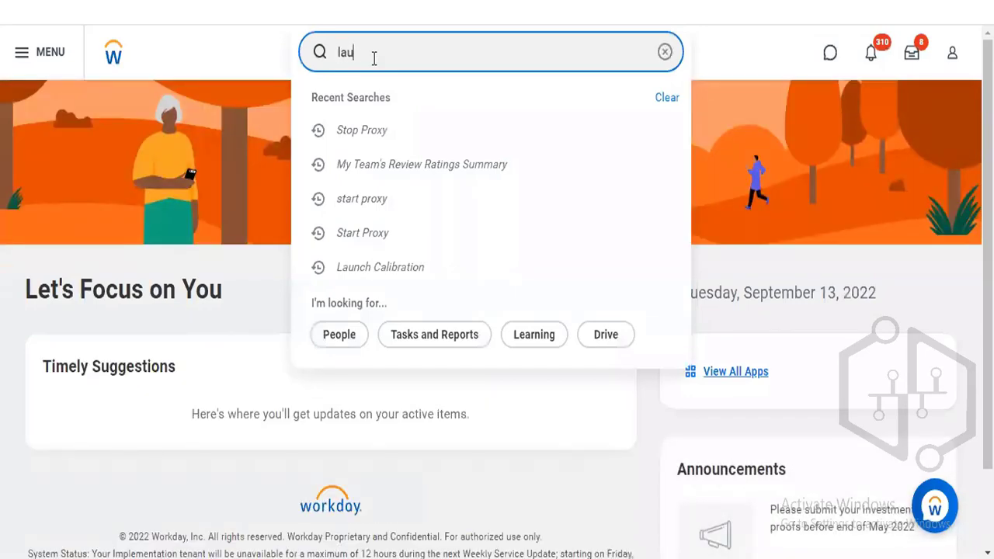
pyautogui.write('nch-prep')
pyautogui.press('Return')
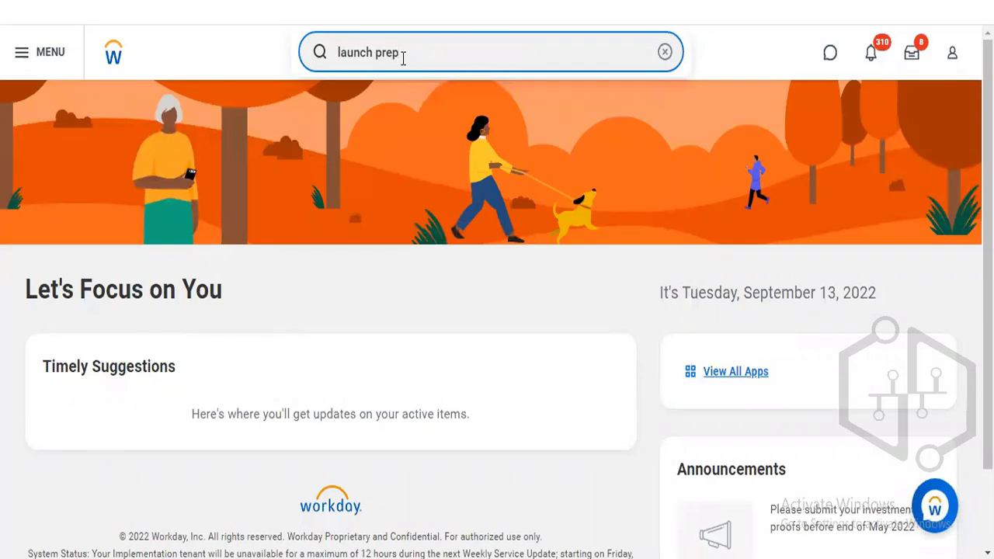
pyautogui.press('BackSpace')
pyautogui.press('BackSpace')
pyautogui.press('BackSpace')
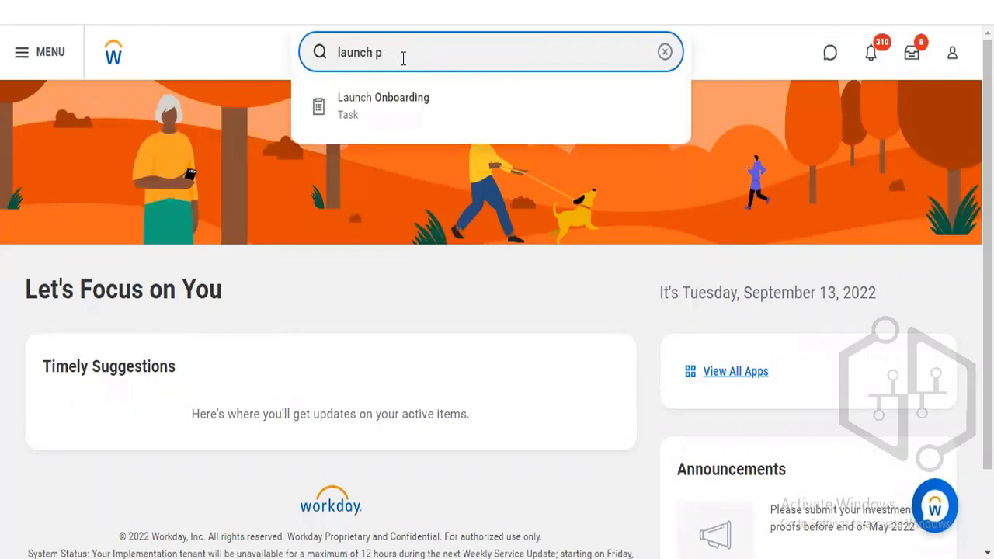
pyautogui.press('BackSpace')
pyautogui.write('cali')
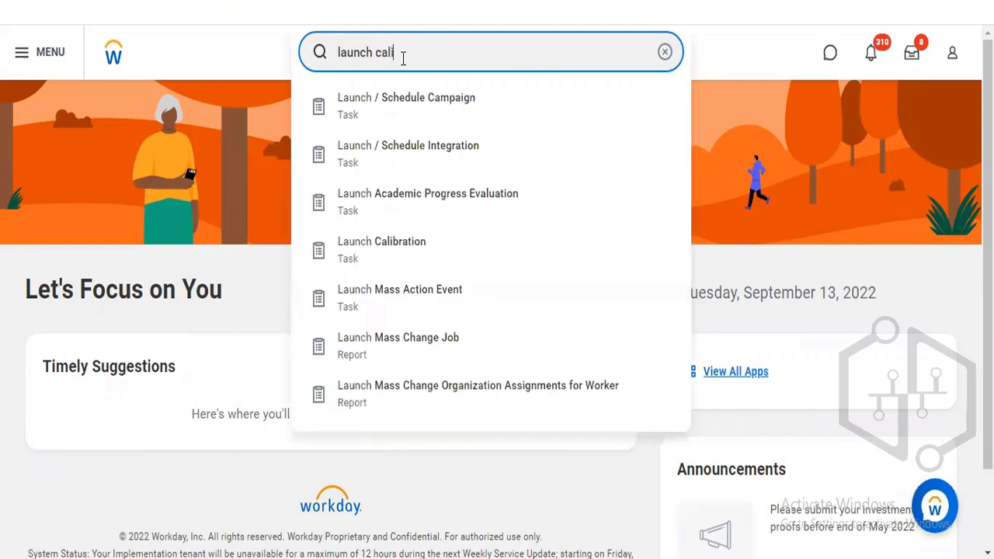
pyautogui.write('bration')
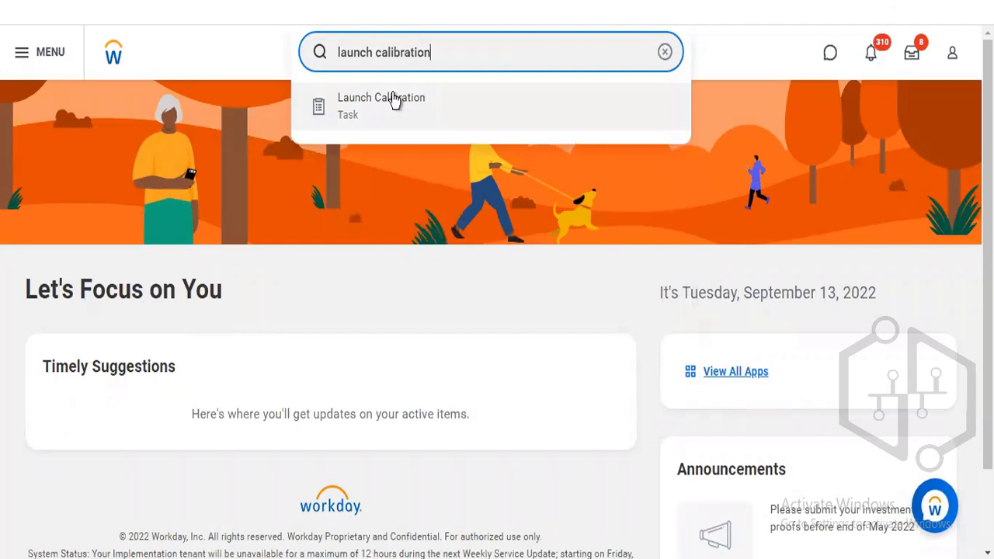
pyautogui.click(394, 99)
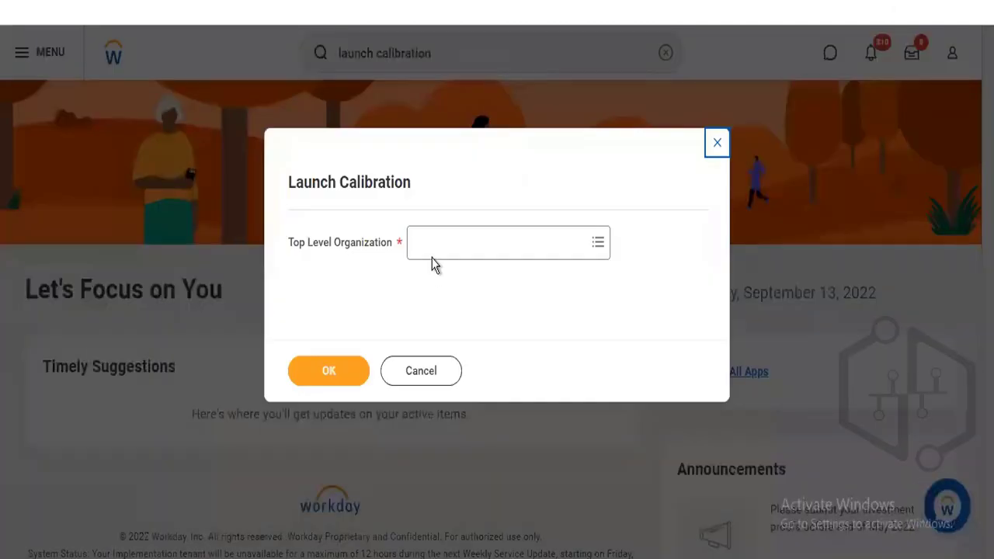
# Try to browse Supervisory Organizations for the calibration's Top Level Organization, then cancel the Launch Calibration task
pyautogui.click(433, 258)
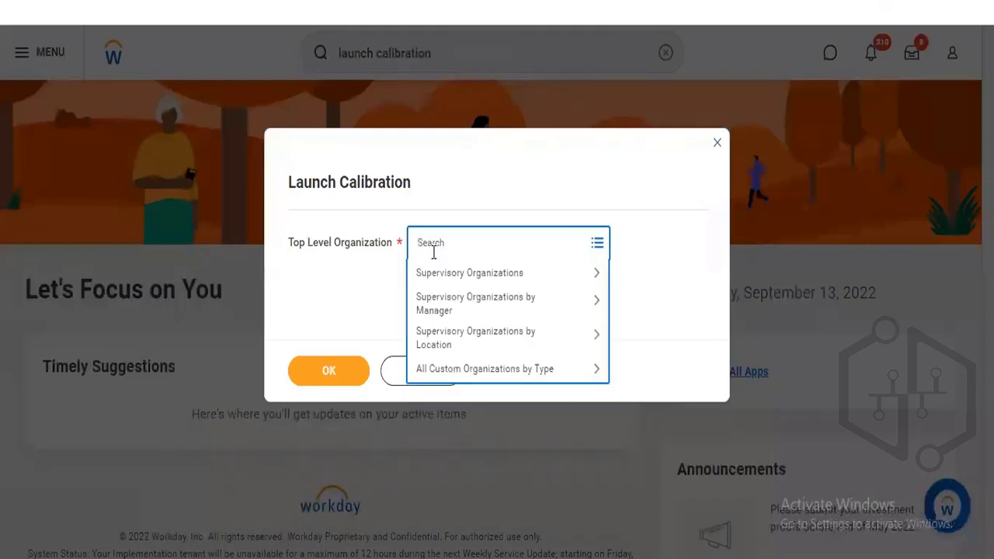
pyautogui.click(532, 287)
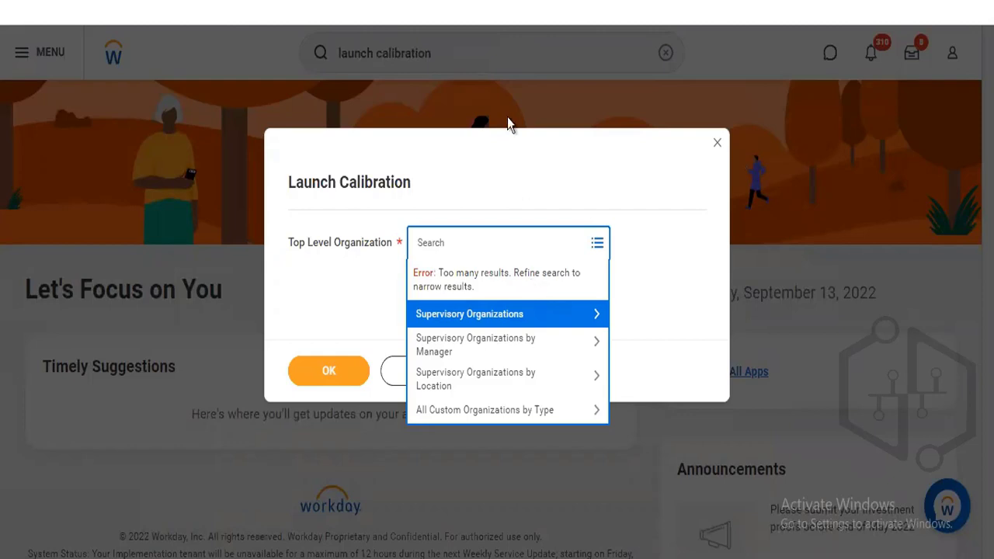
pyautogui.click(501, 196)
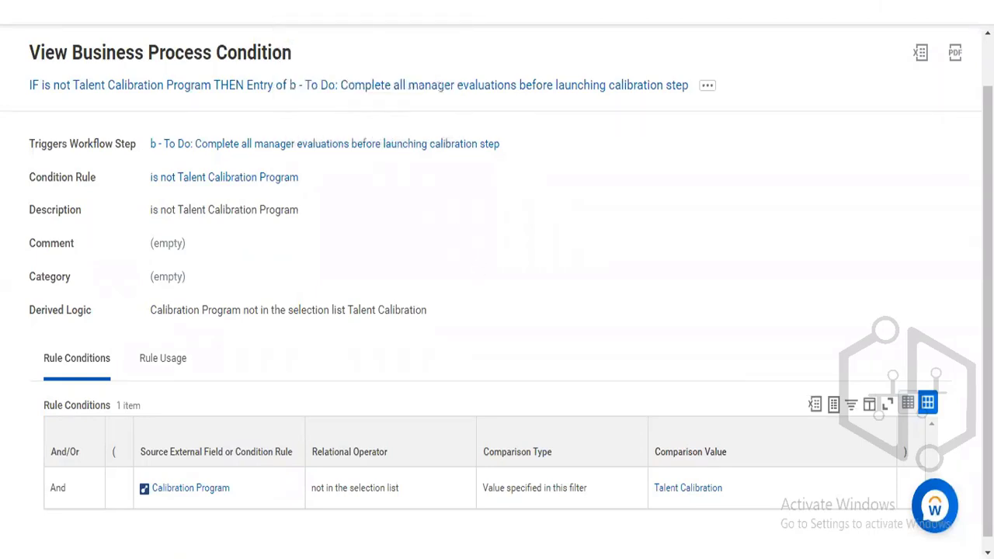
pyautogui.click(472, 11)
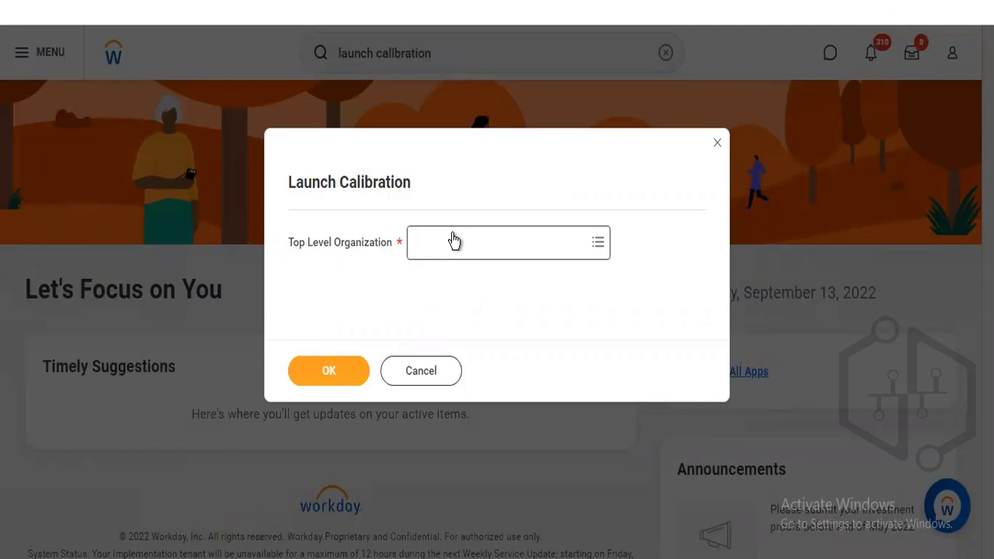
pyautogui.click(443, 372)
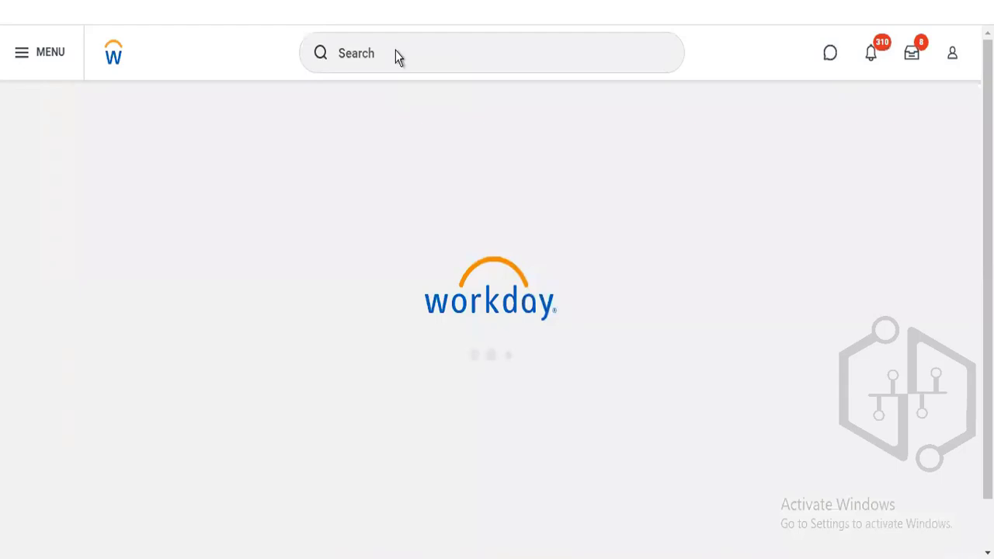
# Search for "rd: performance review" and open the Employee Review Ratings Summary report definition
pyautogui.click(396, 50)
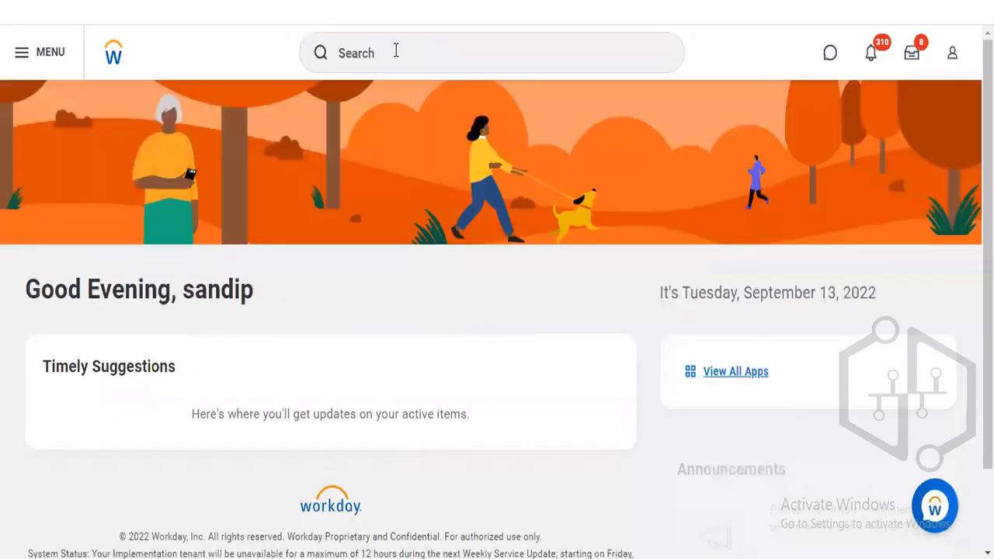
pyautogui.click(396, 50)
pyautogui.write('rd')
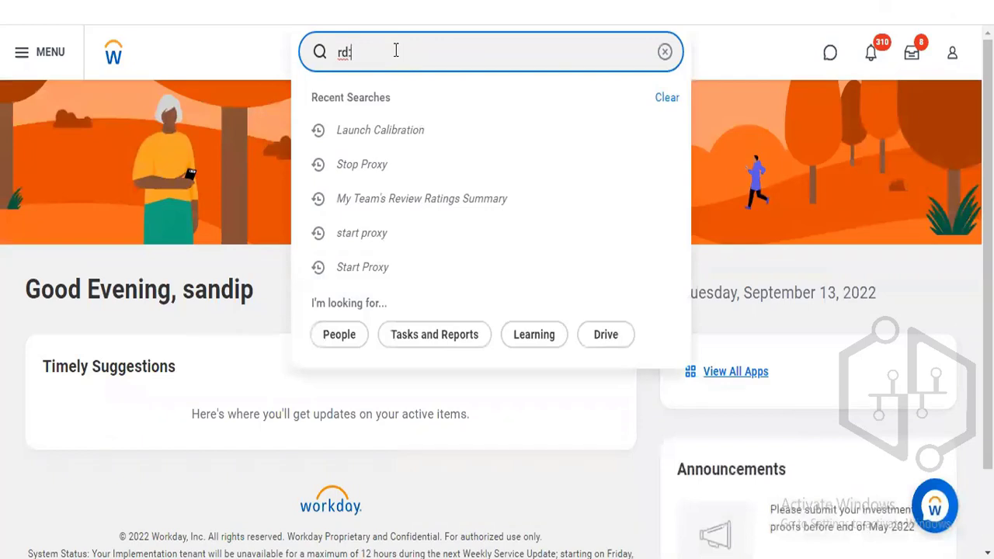
pyautogui.write(': performance review')
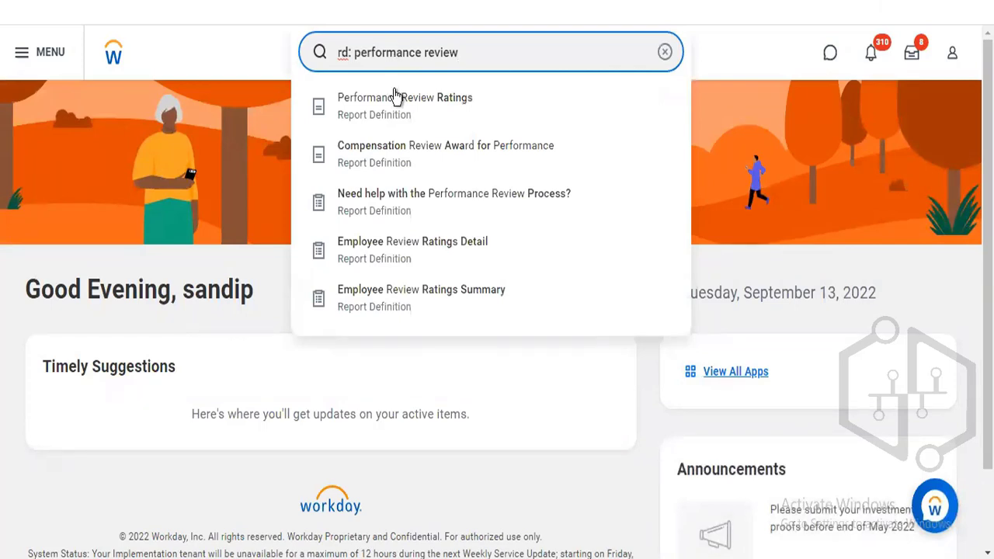
pyautogui.click(421, 306)
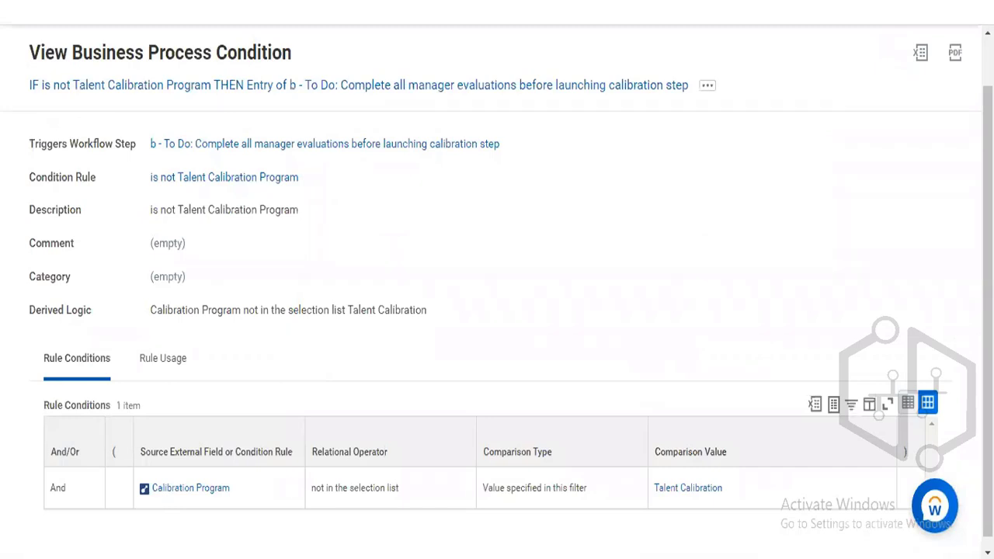
# Open the "is not Talent Calibration Program" condition rule in a new tab, then return to the Employee Review Ratings Summary definition
pyautogui.rightClick(224, 185)
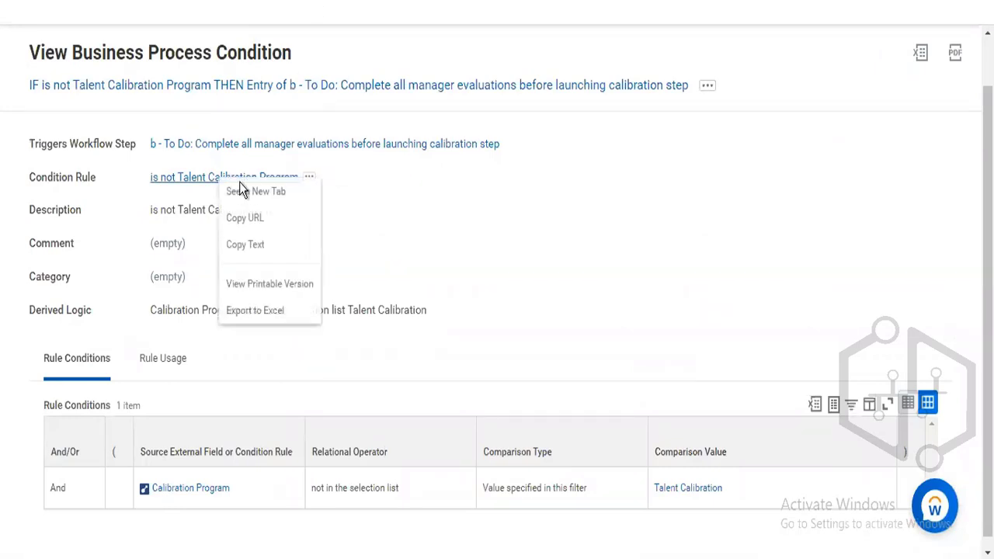
pyautogui.click(241, 191)
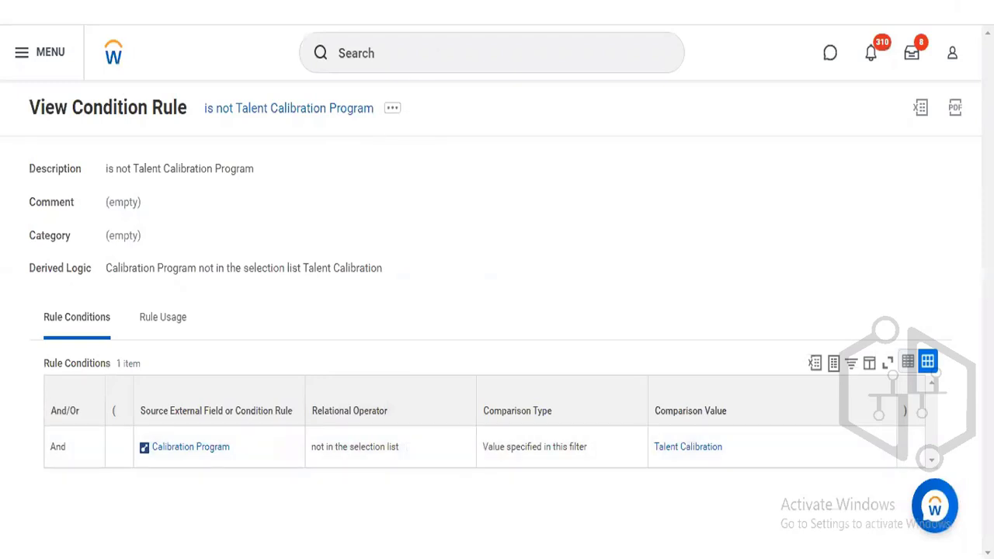
pyautogui.hotkey('alt', 'Left')
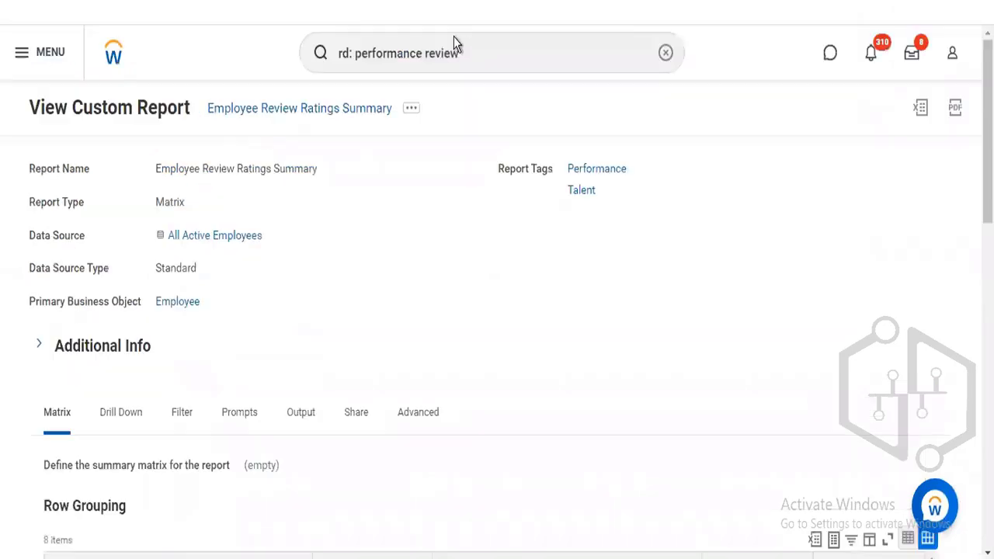
# Run a broader report definition search for "rd: performance"
pyautogui.click(481, 48)
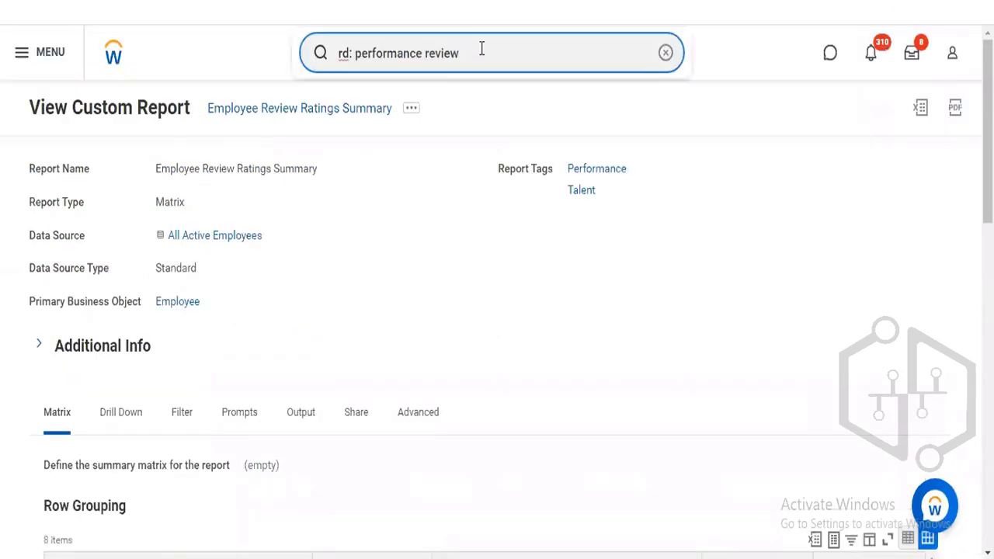
pyautogui.press('BackSpace')
pyautogui.press('BackSpace')
pyautogui.press('BackSpace')
pyautogui.press('BackSpace')
pyautogui.press('BackSpace')
pyautogui.press('BackSpace')
pyautogui.press('BackSpace')
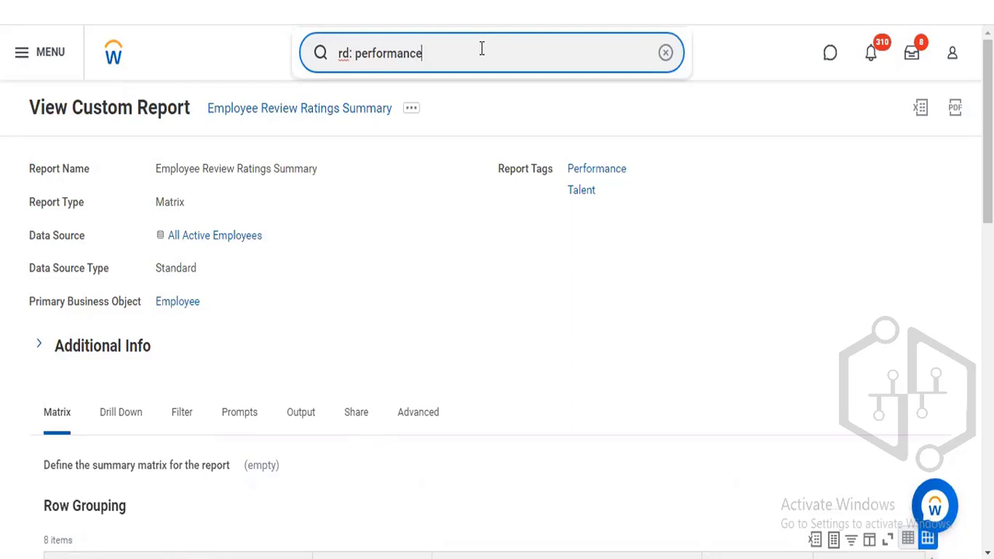
pyautogui.press('Return')
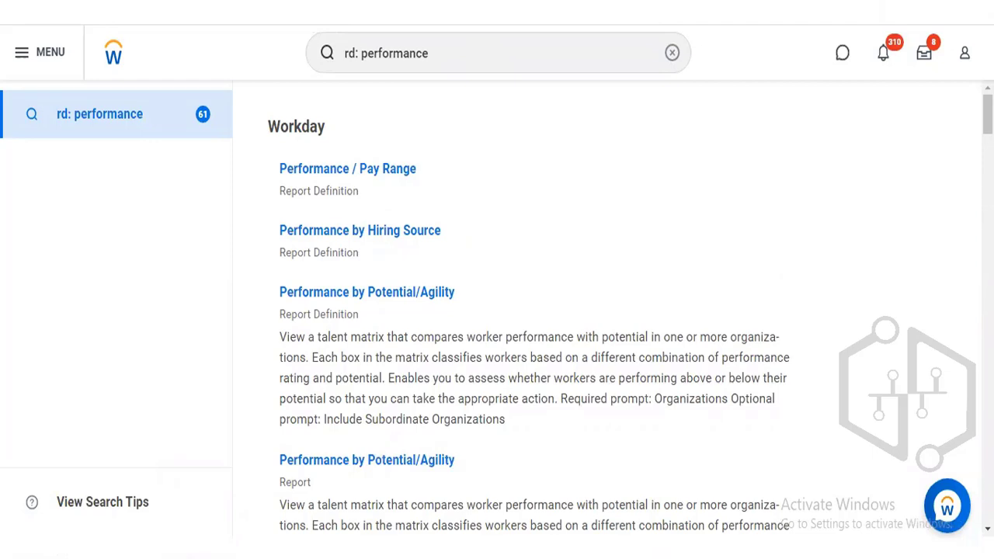
# Look through the performance report definitions and open the Talent Performance report in a new tab
pyautogui.scroll(-2, 630, 314)
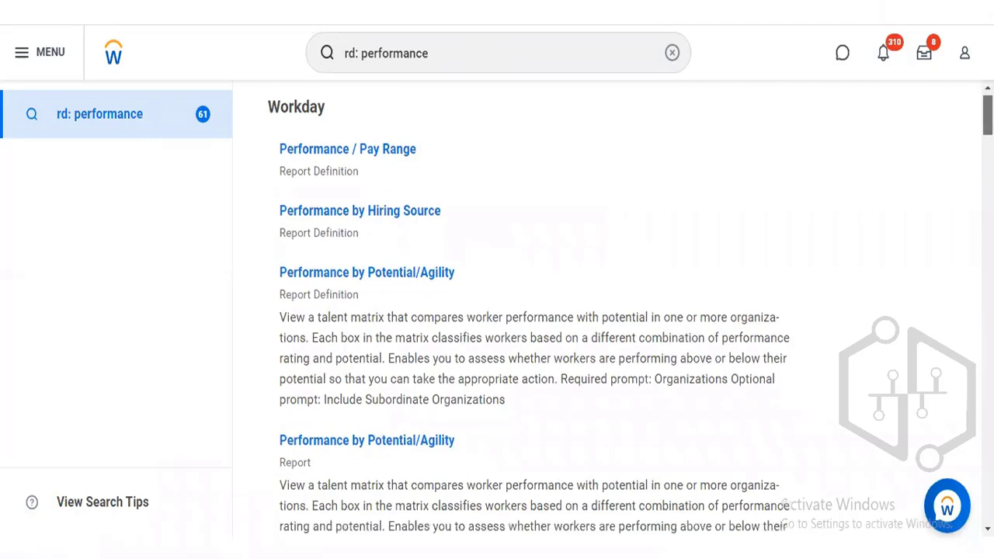
pyautogui.scroll(-4, 629, 313)
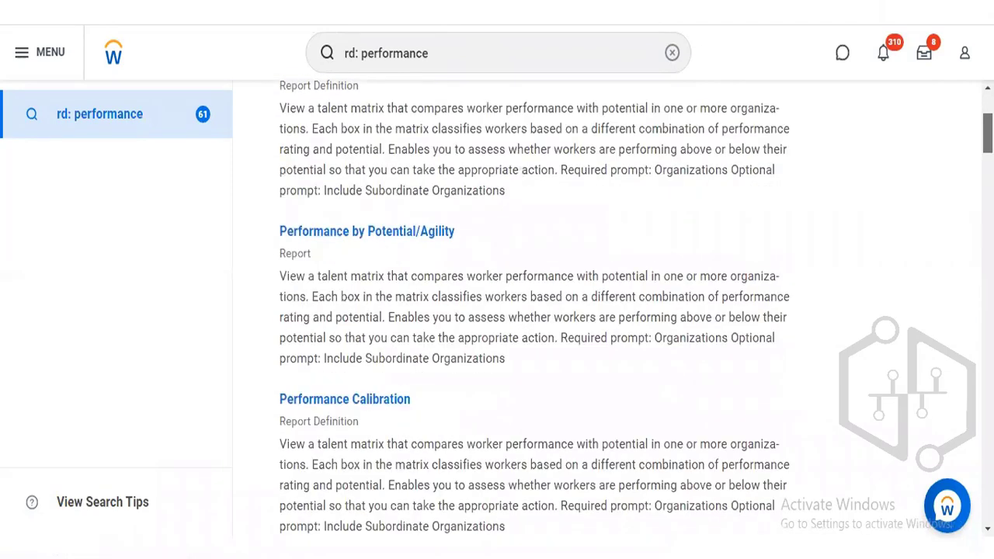
pyautogui.scroll(-5, 630, 313)
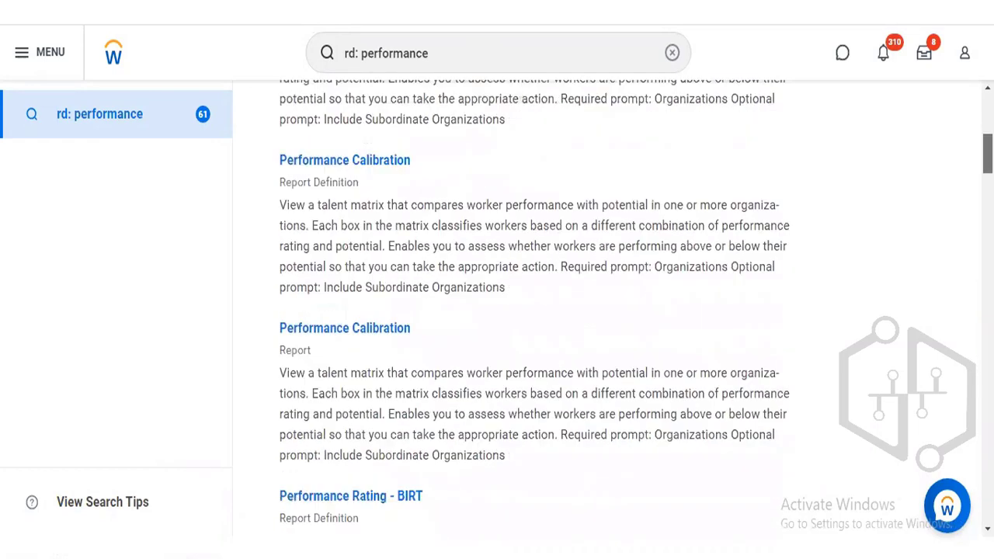
pyautogui.scroll(-4, 630, 314)
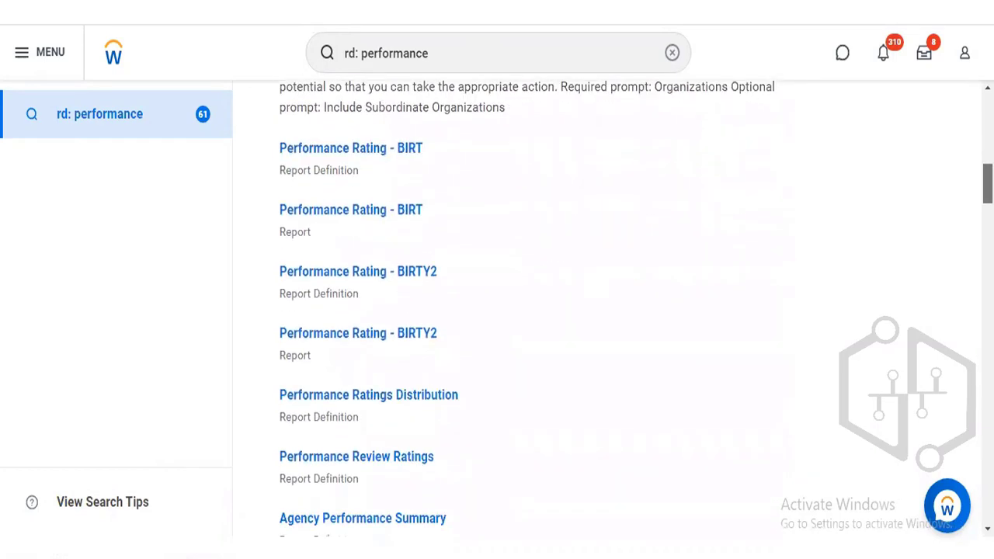
pyautogui.scroll(-1, 629, 314)
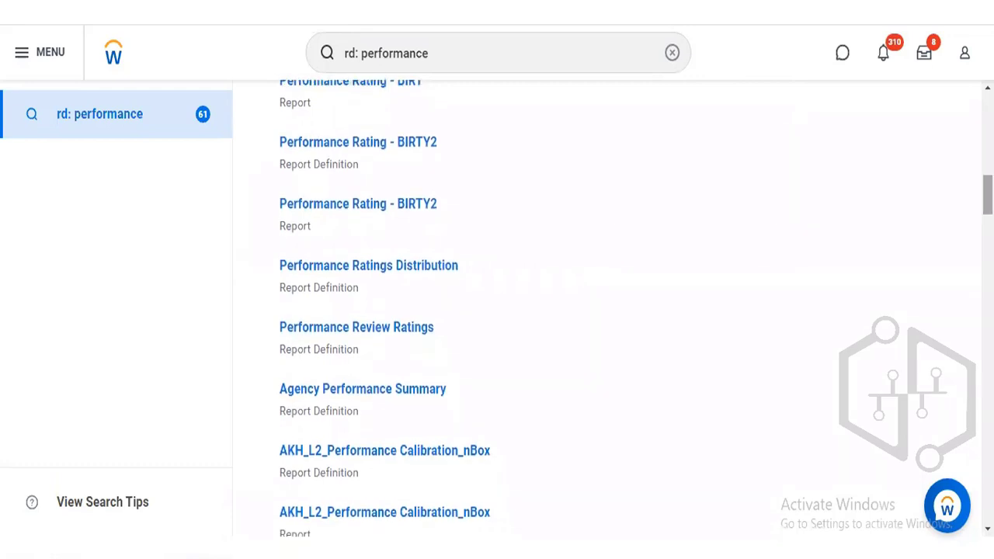
pyautogui.scroll(-12, 497, 310)
pyautogui.rightClick(323, 464)
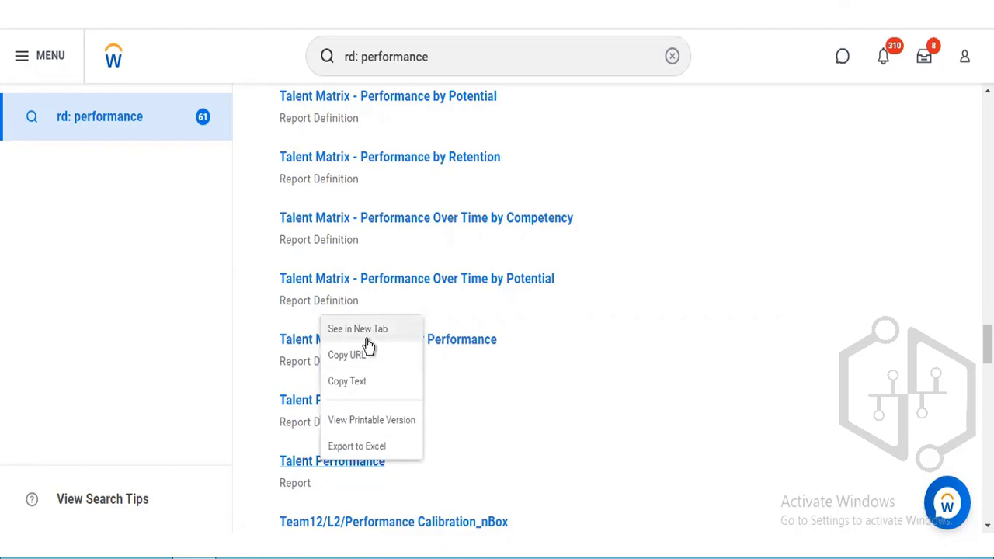
pyautogui.click(368, 344)
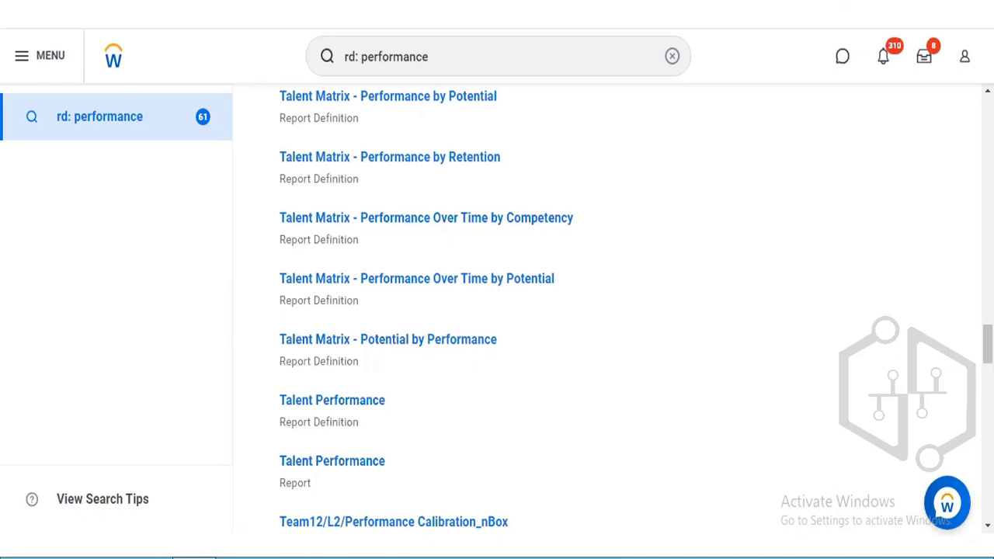
# Examine the remaining performance search results through the end of the list for calibration and review rating reports
pyautogui.scroll(-3, 496, 311)
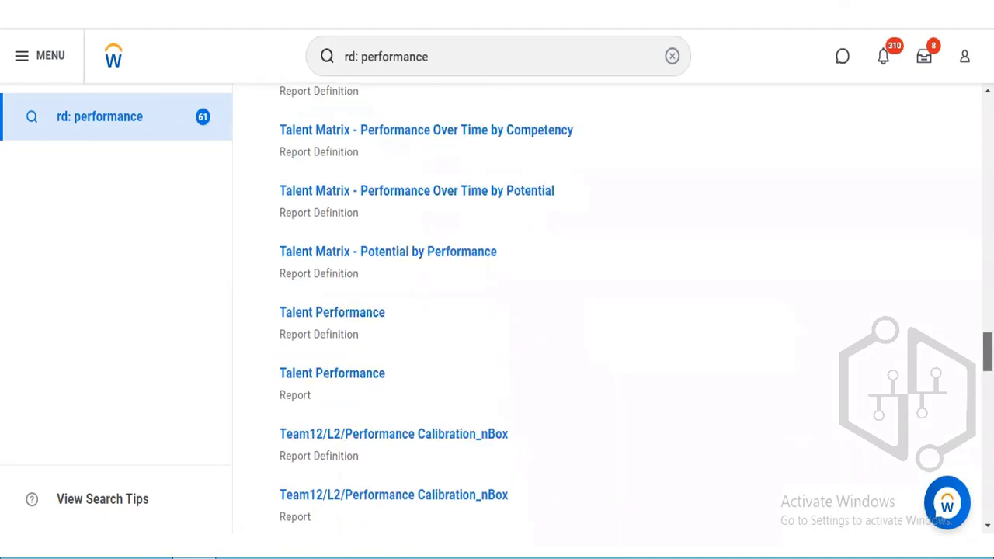
pyautogui.scroll(-5, 496, 311)
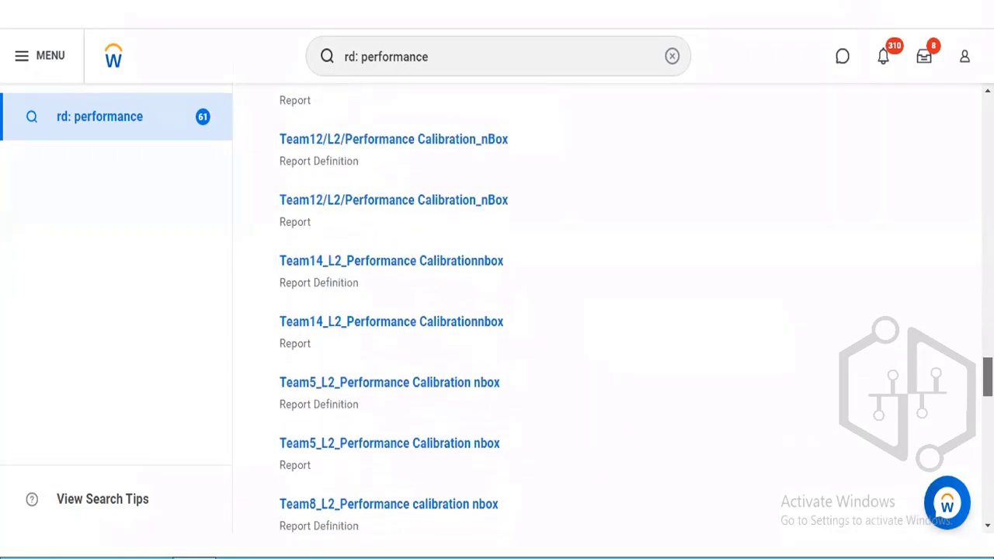
pyautogui.scroll(-3, 497, 310)
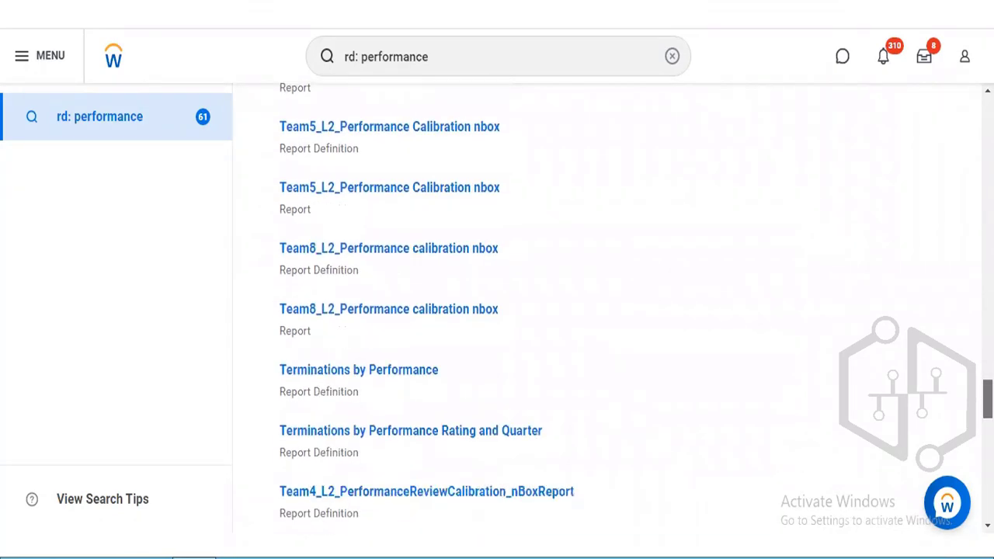
pyautogui.scroll(-4, 497, 311)
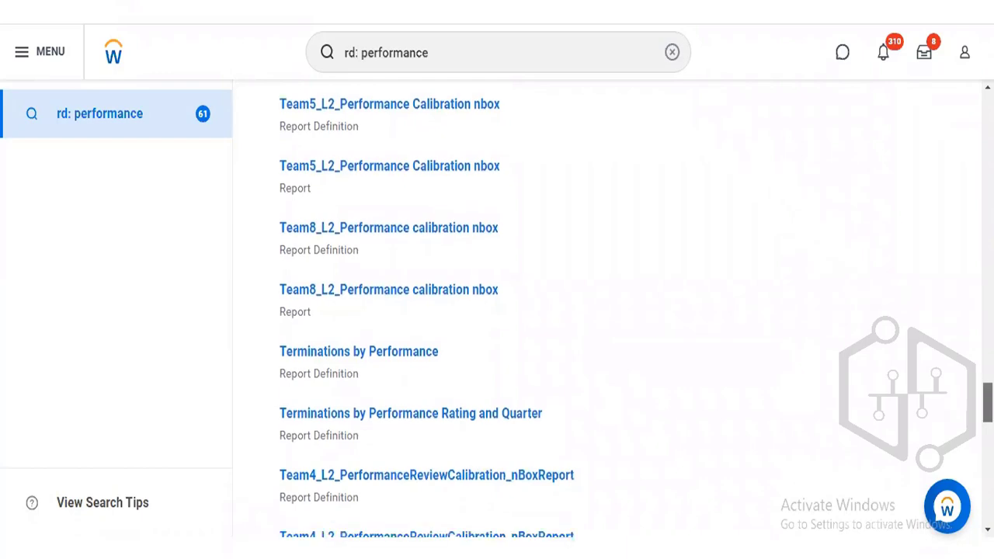
pyautogui.scroll(-6, 497, 310)
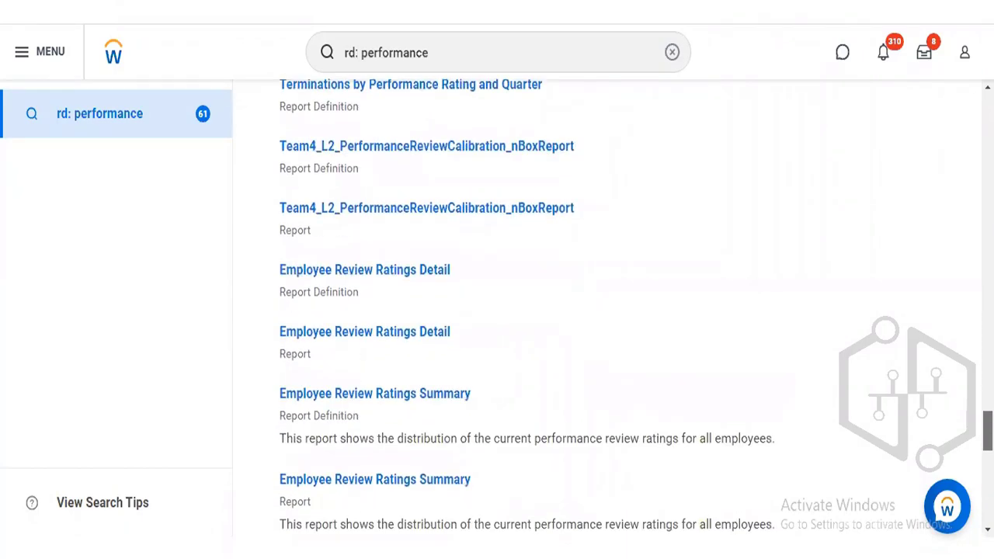
pyautogui.scroll(-4, 497, 310)
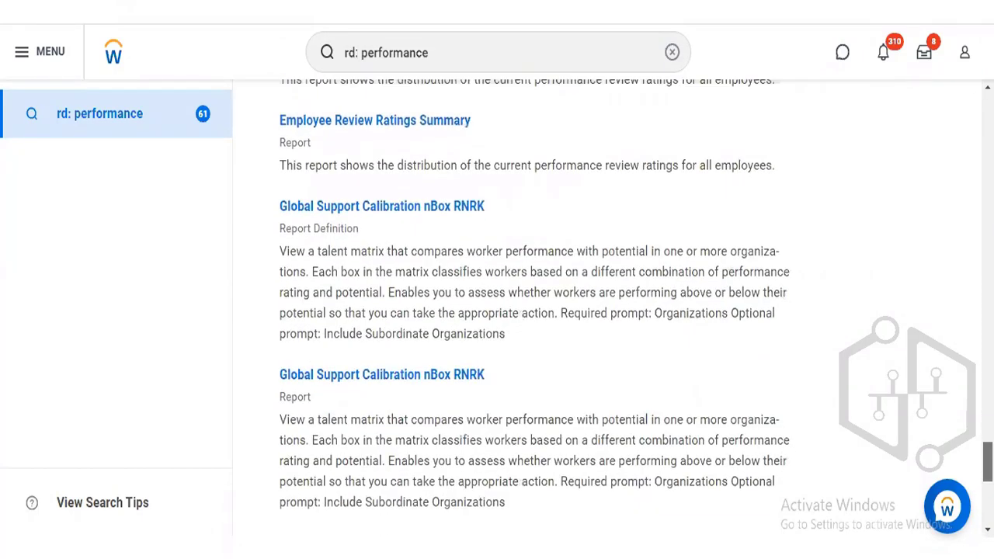
pyautogui.scroll(-1, 497, 311)
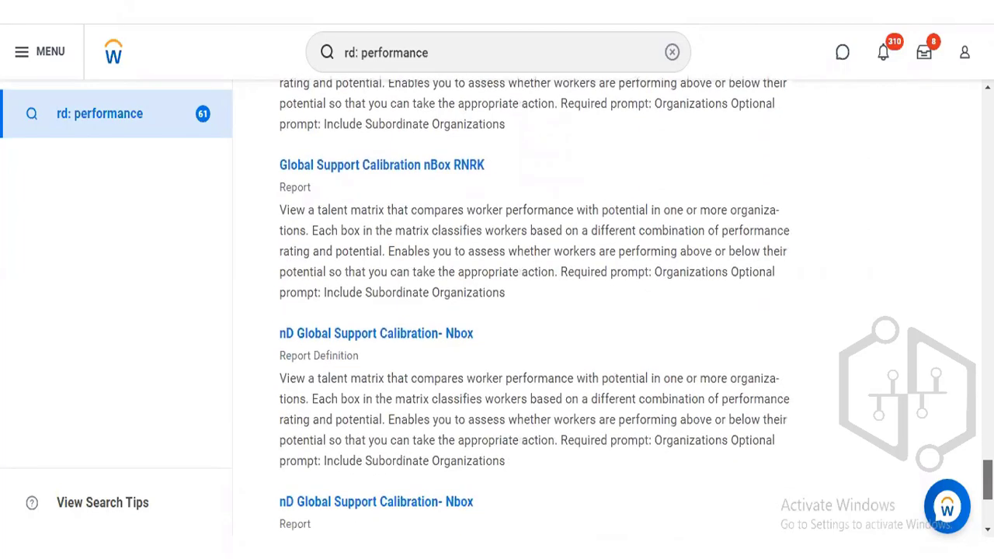
pyautogui.scroll(-4, 497, 310)
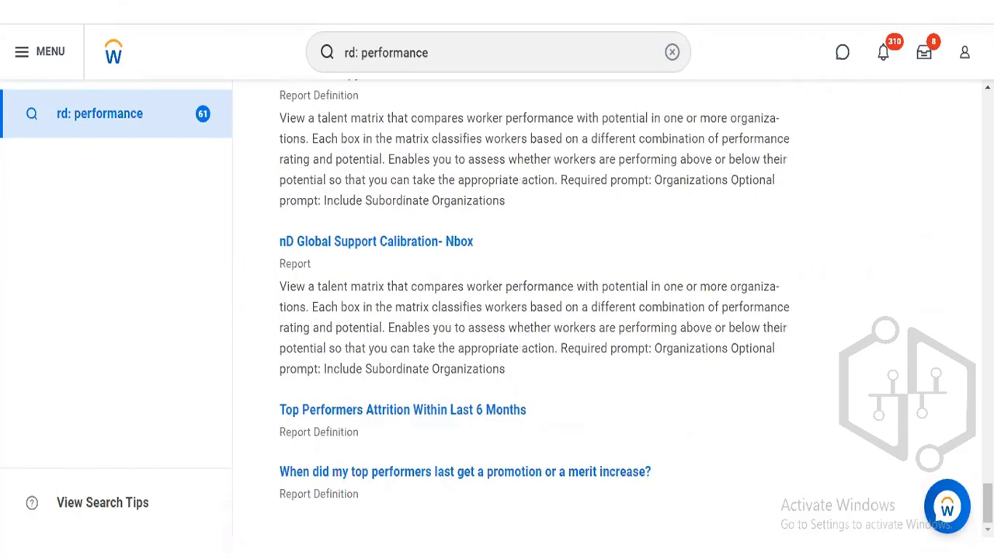
pyautogui.moveTo(986, 503); pyautogui.dragTo(987, 113)
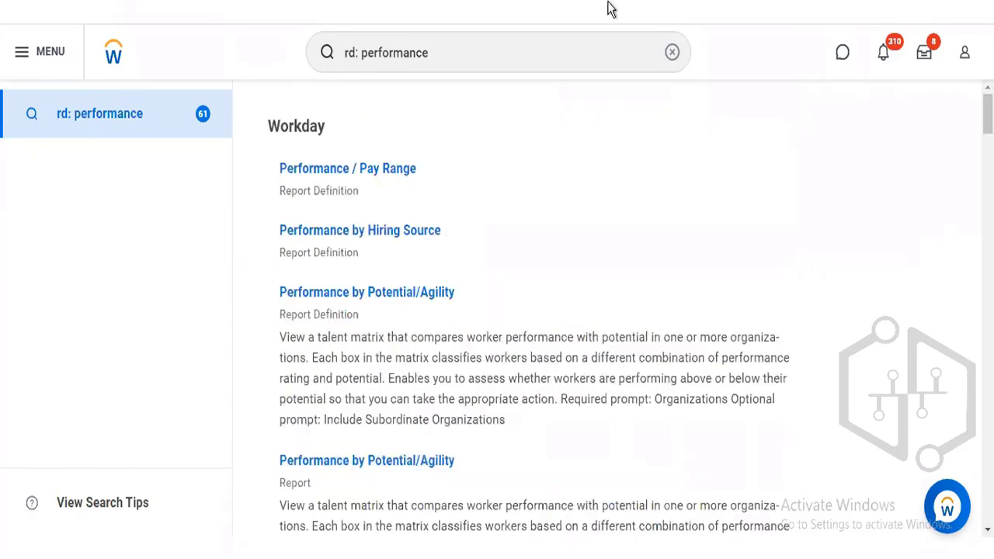
# Replace the search term with "rd: review" and show the full list of results
pyautogui.click(467, 52)
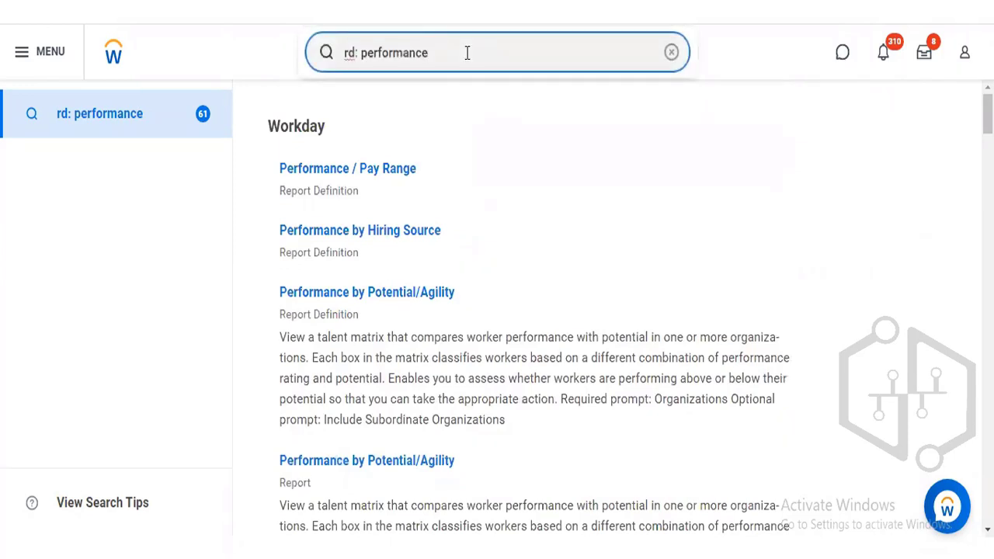
pyautogui.press('BackSpace')
pyautogui.press('BackSpace')
pyautogui.press('BackSpace')
pyautogui.press('BackSpace')
pyautogui.press('BackSpace')
pyautogui.press('BackSpace')
pyautogui.press('BackSpace')
pyautogui.press('BackSpace')
pyautogui.press('BackSpace')
pyautogui.press('BackSpace')
pyautogui.press('BackSpace')
pyautogui.write('re')
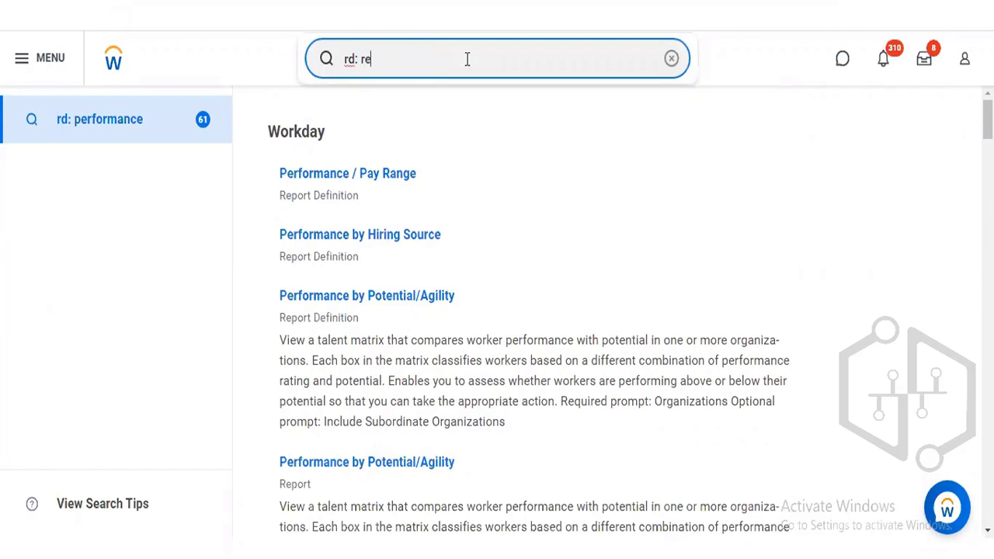
pyautogui.write('view')
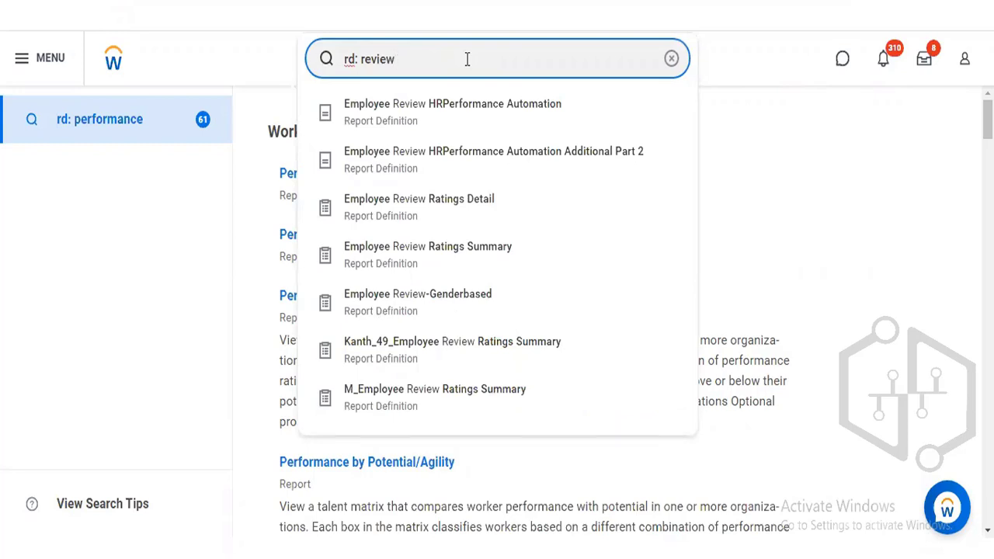
pyautogui.click(429, 13)
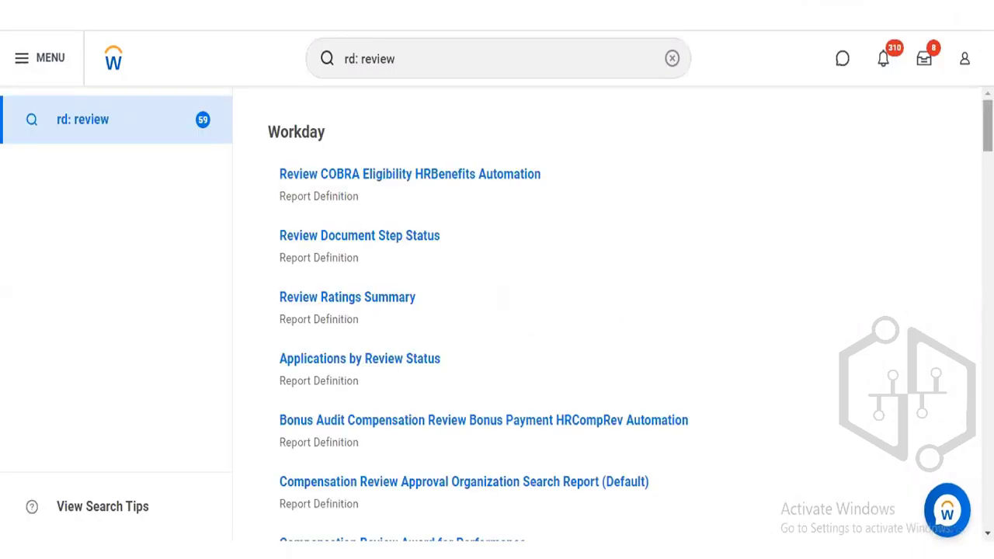
# Look through the review search results for report definitions on employee review ratings
pyautogui.scroll(-3, 636, 314)
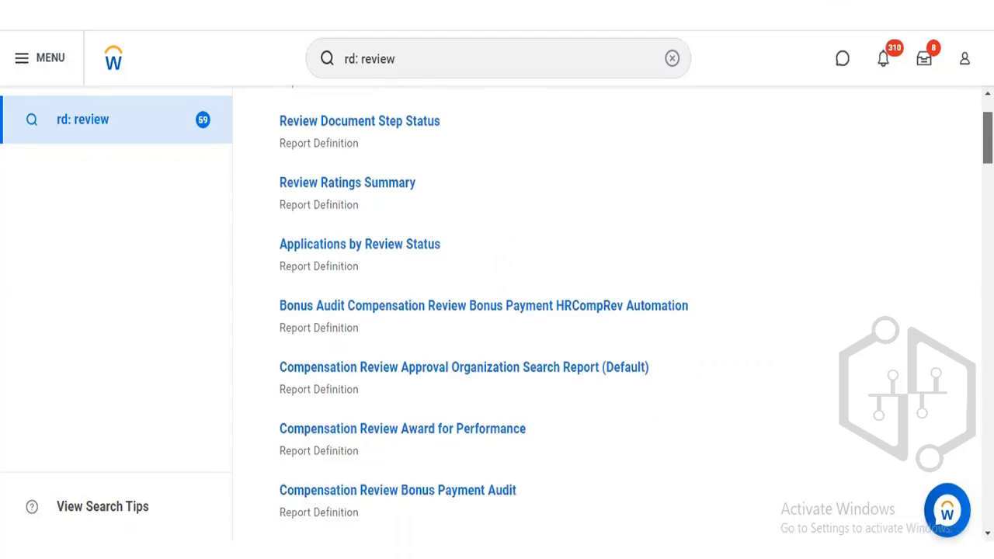
pyautogui.scroll(-5, 636, 314)
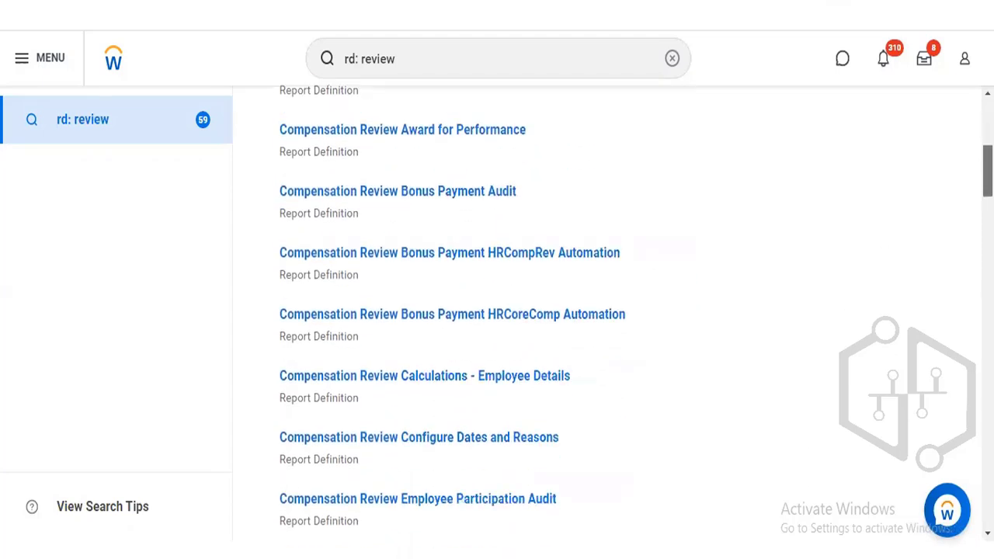
pyautogui.scroll(-3, 637, 313)
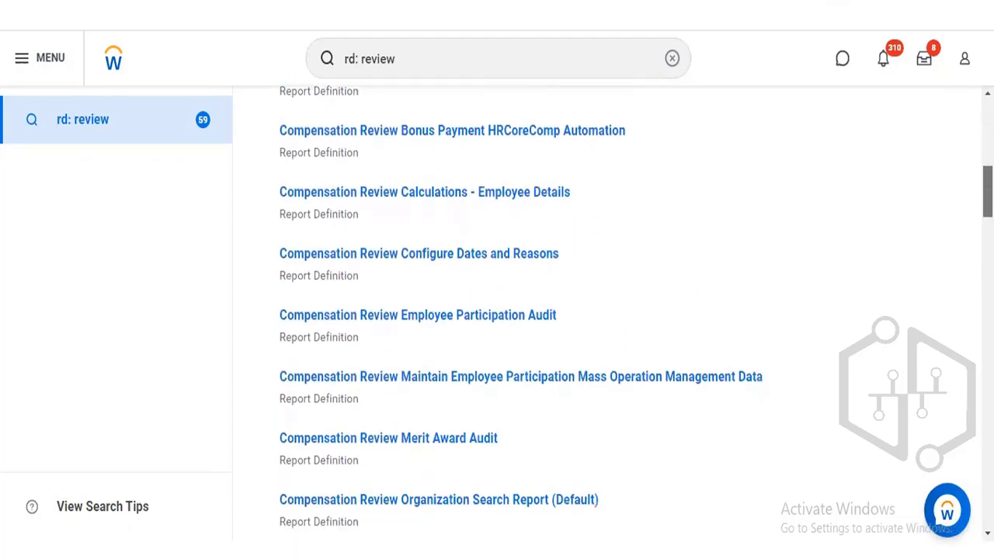
pyautogui.scroll(-3, 637, 314)
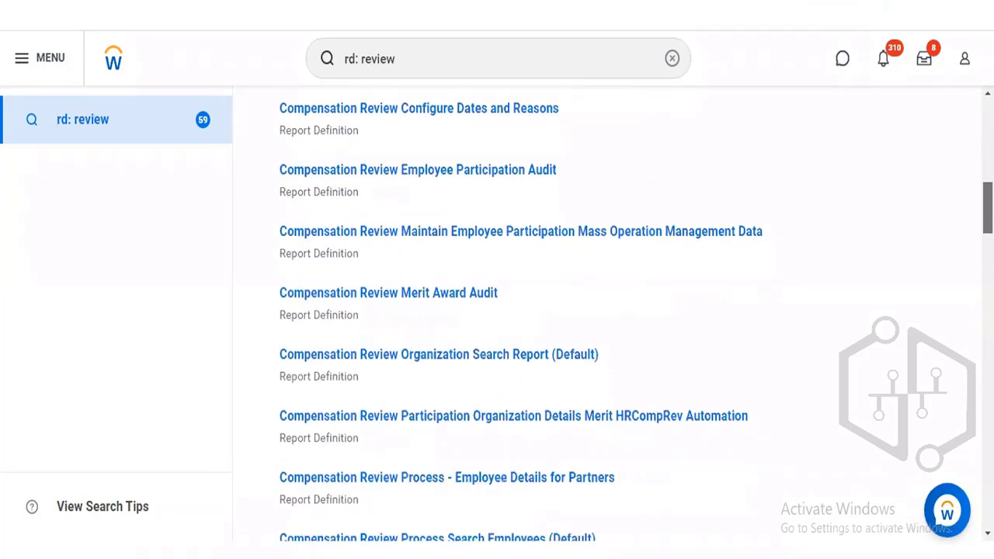
pyautogui.scroll(-1, 636, 313)
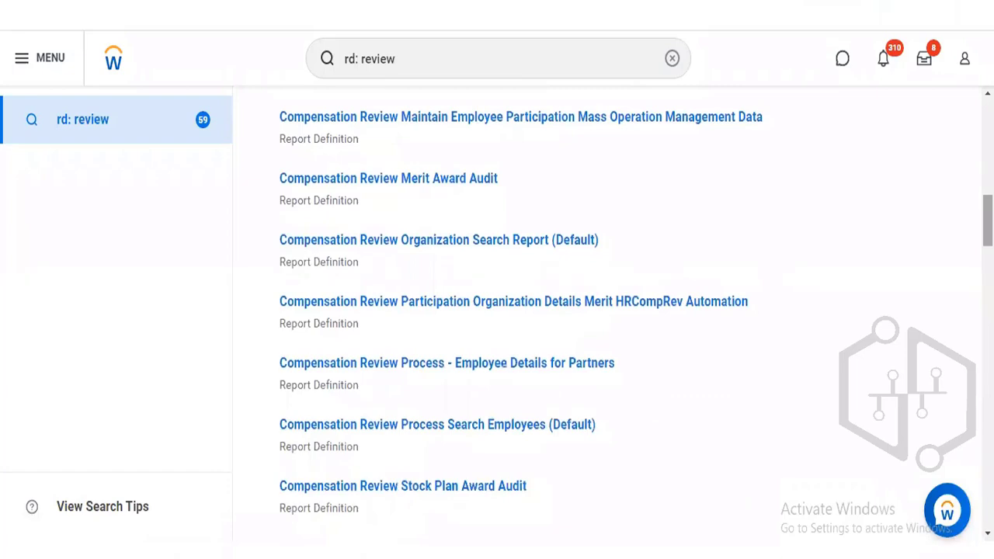
pyautogui.scroll(-3, 637, 314)
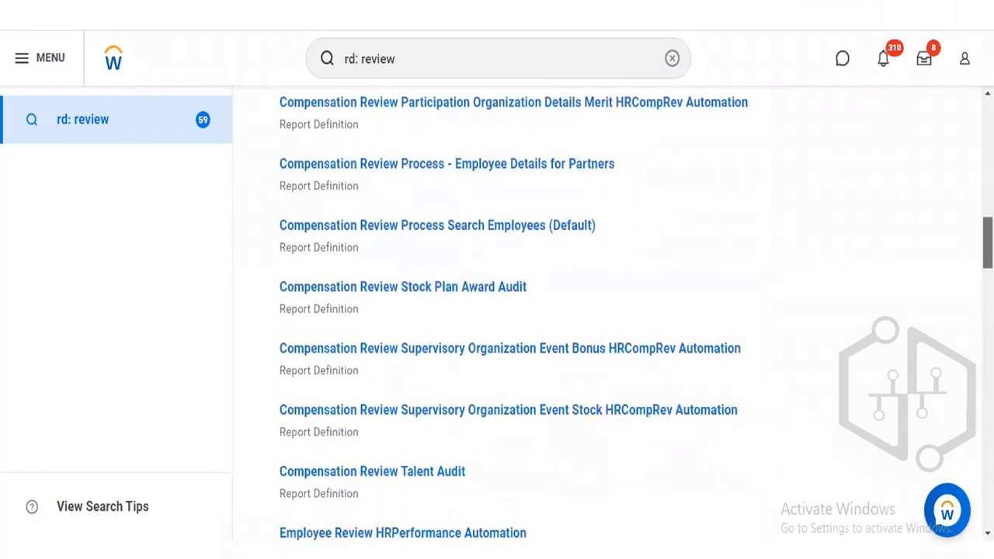
pyautogui.scroll(-3, 637, 314)
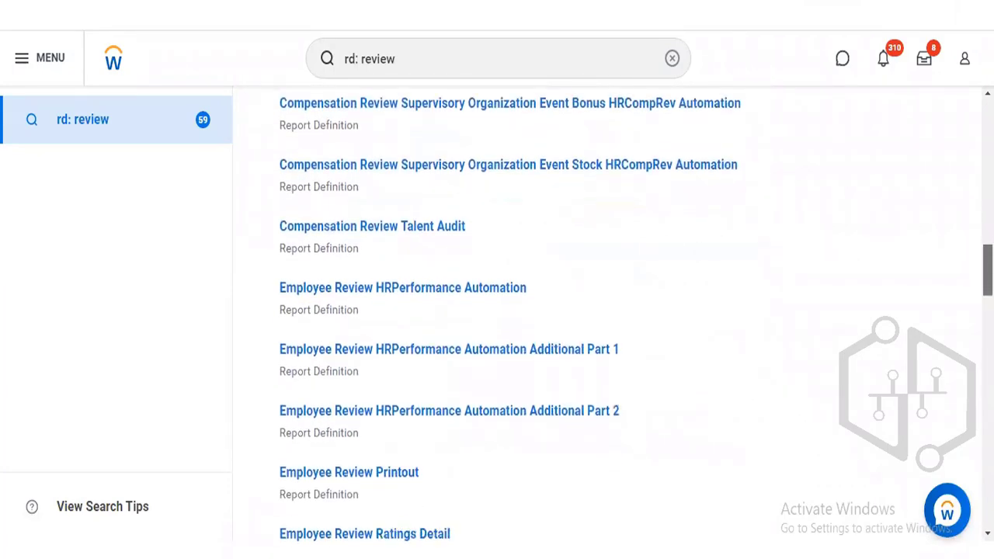
pyautogui.scroll(-3, 605, 315)
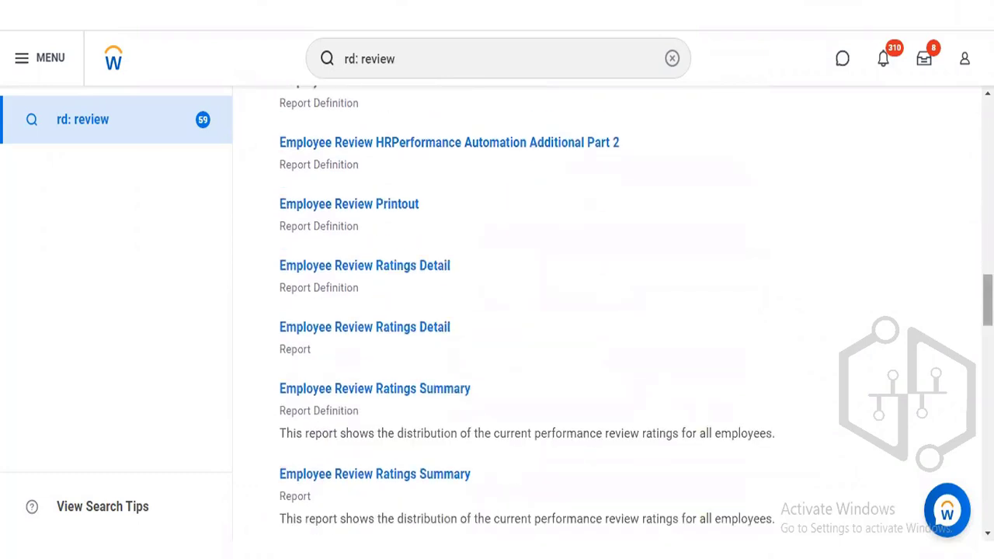
pyautogui.scroll(-3, 528, 311)
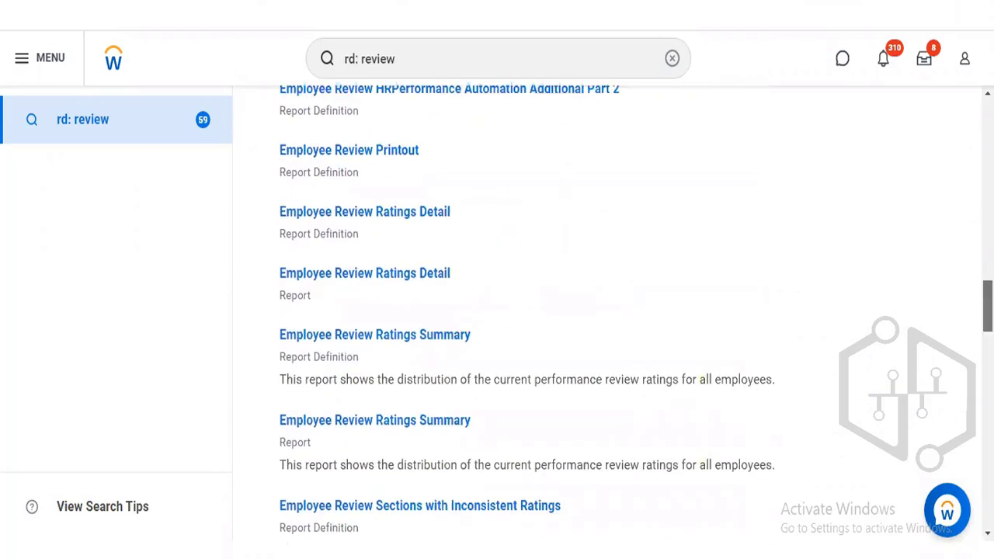
pyautogui.scroll(-4, 606, 314)
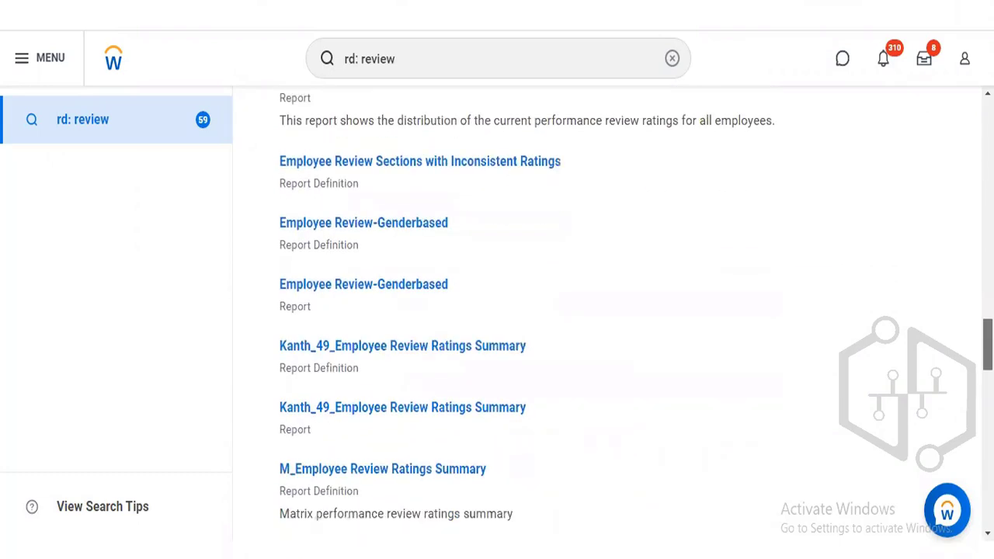
pyautogui.scroll(-1, 606, 313)
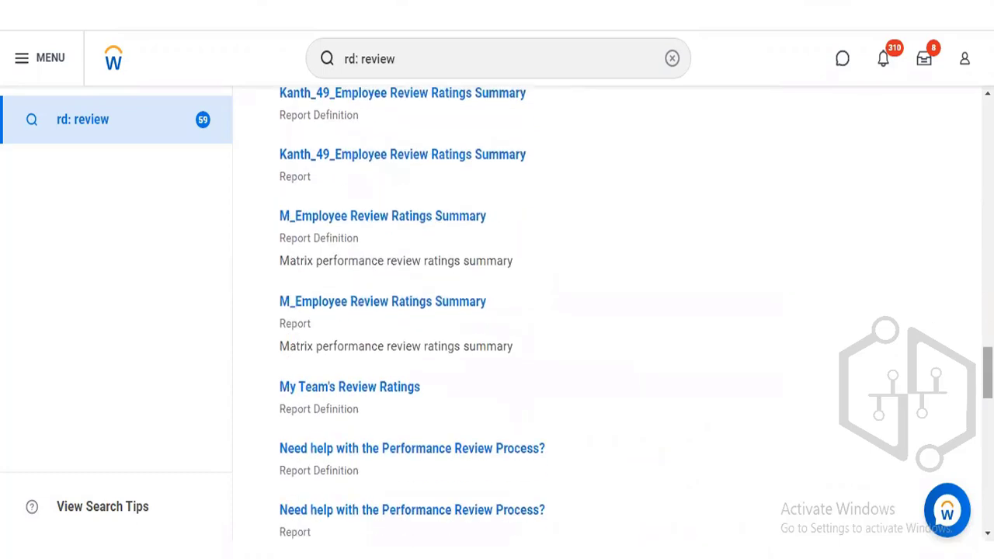
# Open the Performance Review Ratings report definition from the review search results in a new tab
pyautogui.rightClick(338, 393)
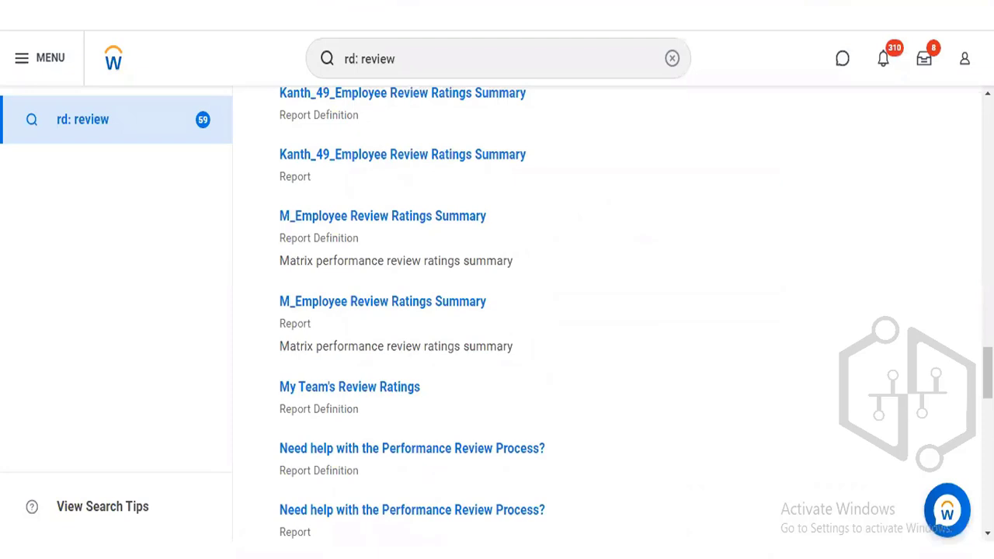
pyautogui.scroll(-2, 497, 311)
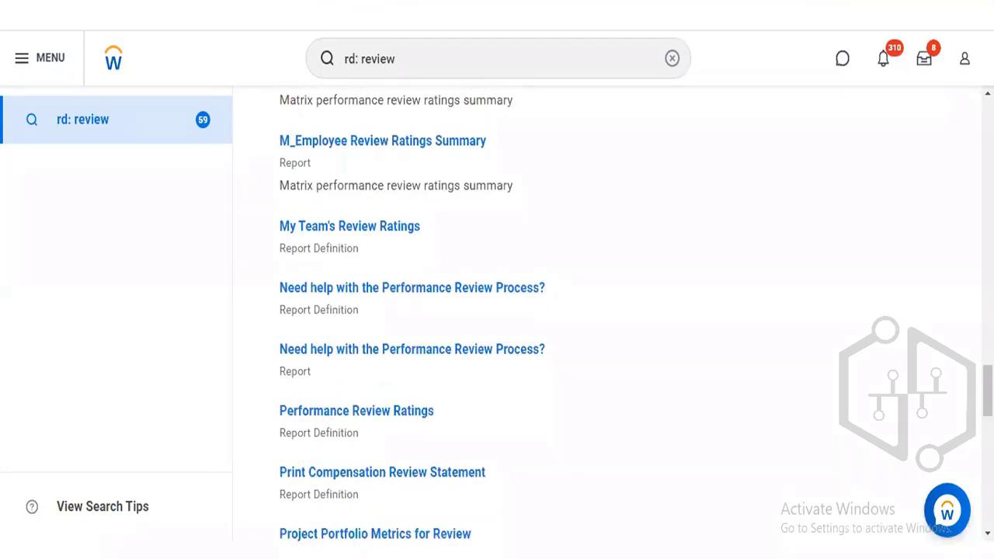
pyautogui.rightClick(360, 411)
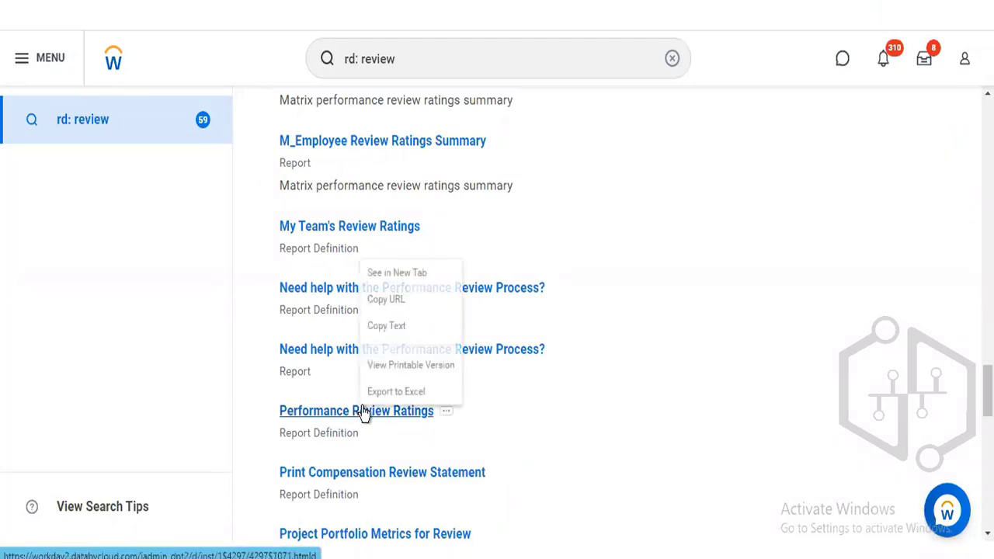
pyautogui.click(390, 273)
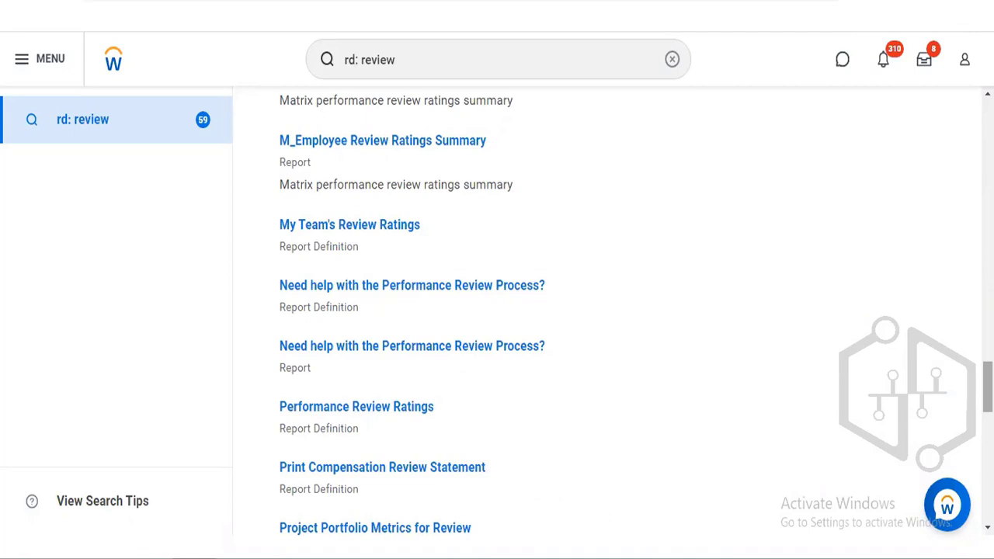
# Examine the remaining review search results after Performance Review Ratings for other relevant report definitions
pyautogui.scroll(-3, 497, 310)
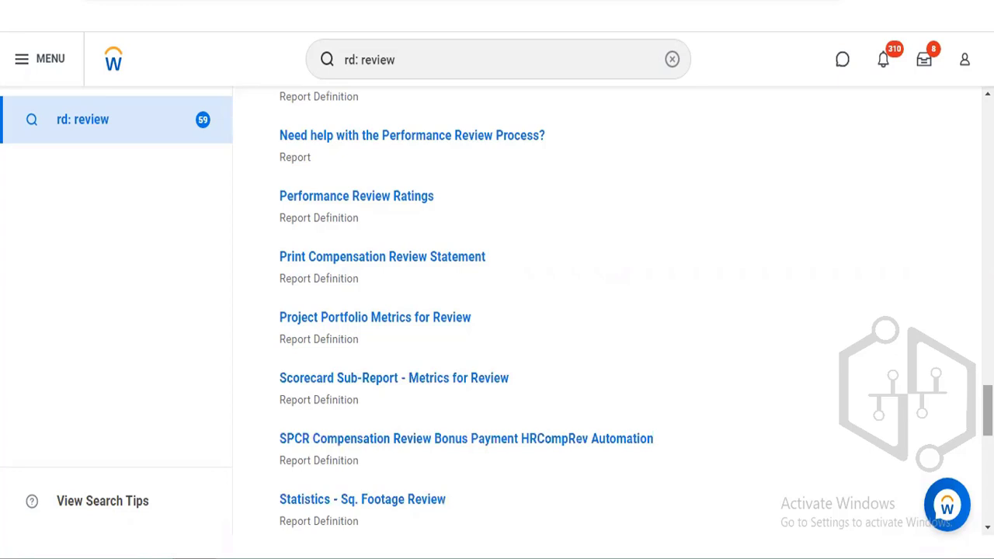
pyautogui.scroll(-3, 605, 310)
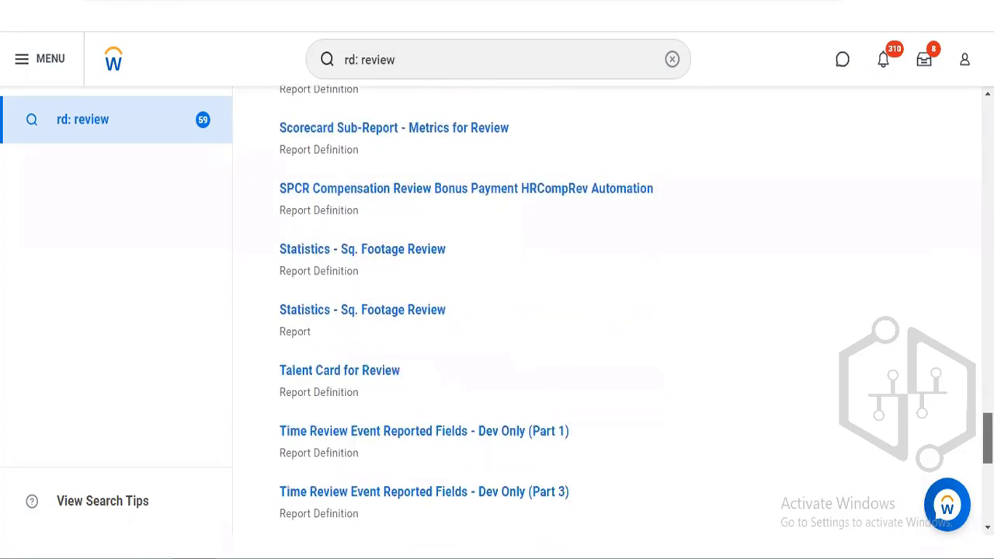
pyautogui.scroll(-1, 605, 311)
pyautogui.scroll(-4, 606, 310)
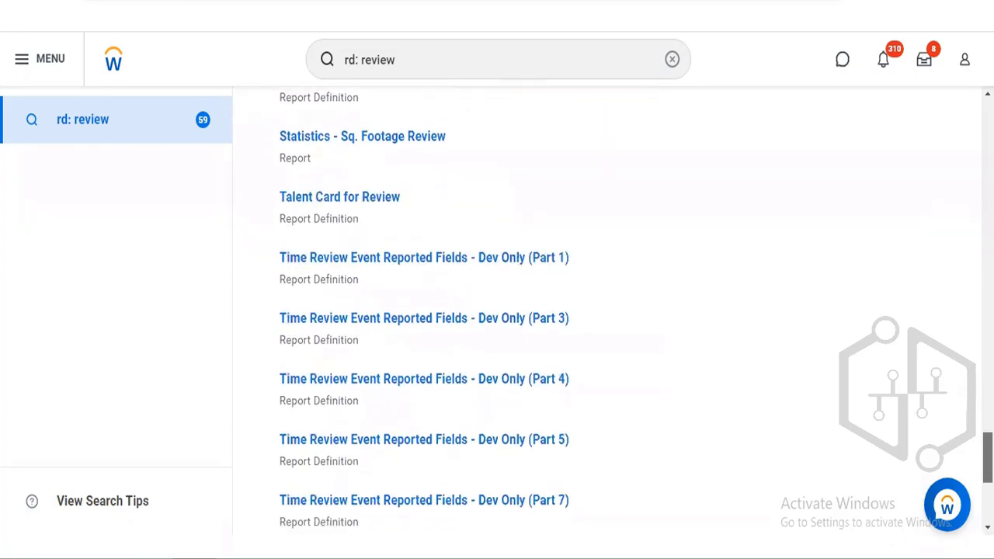
pyautogui.scroll(-1, 605, 311)
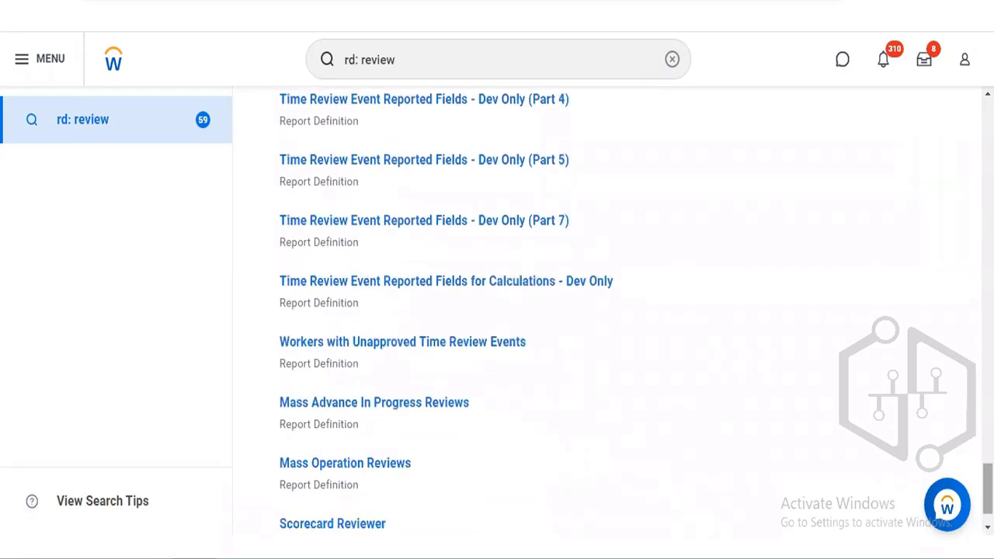
pyautogui.scroll(-1, 606, 311)
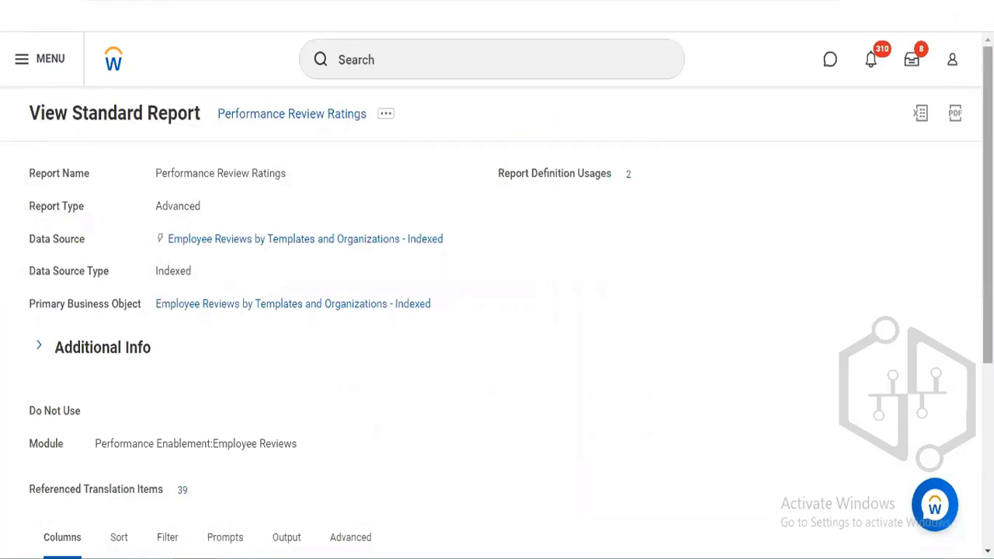
# Check the columns in the Performance Review Ratings report definition and run that standard report
pyautogui.scroll(-2, 497, 295)
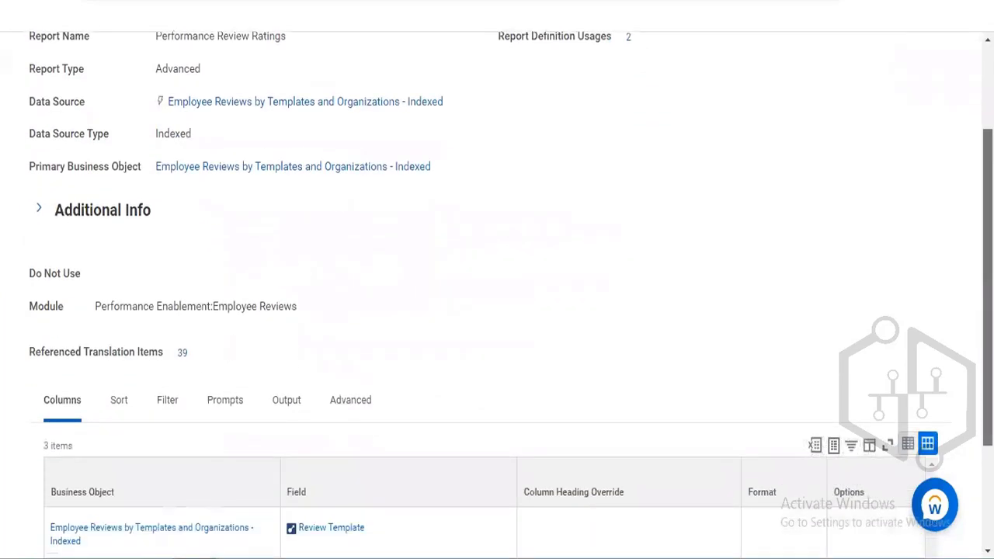
pyautogui.scroll(-1, 497, 295)
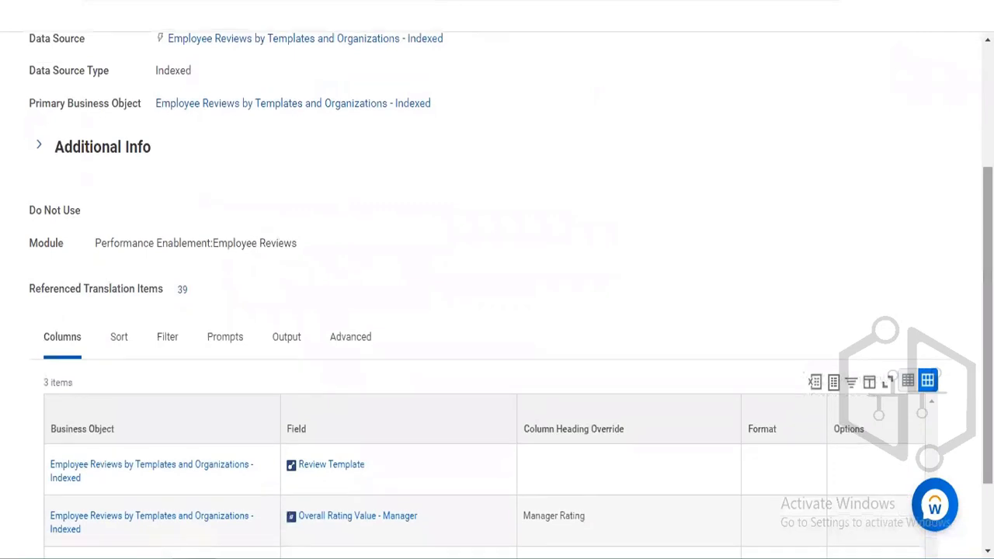
pyautogui.scroll(-1, 497, 295)
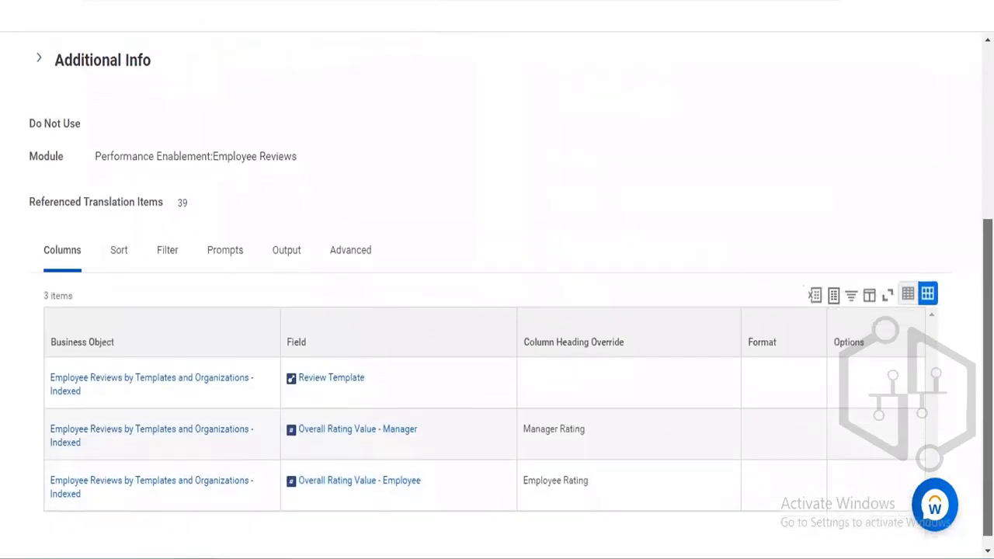
pyautogui.scroll(4, 410, 194)
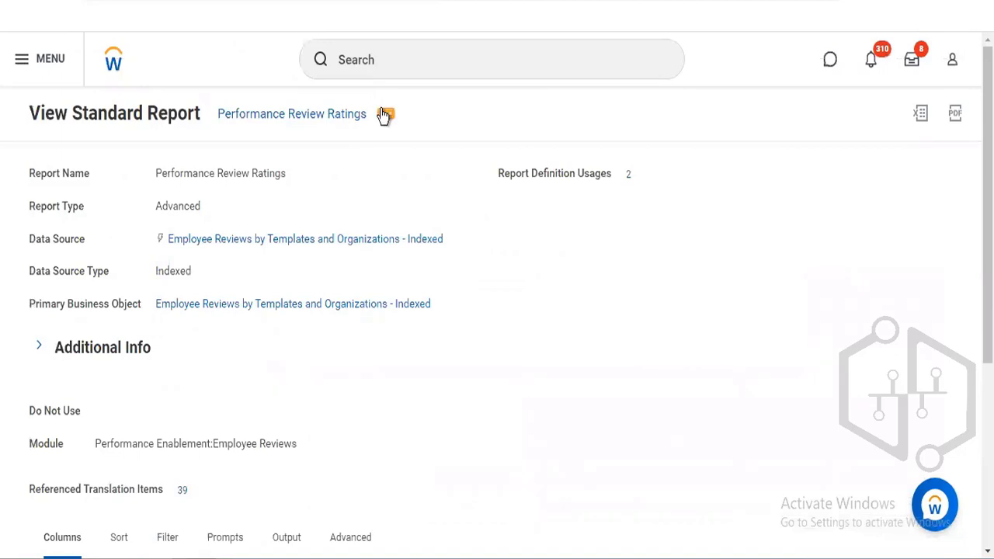
pyautogui.click(384, 114)
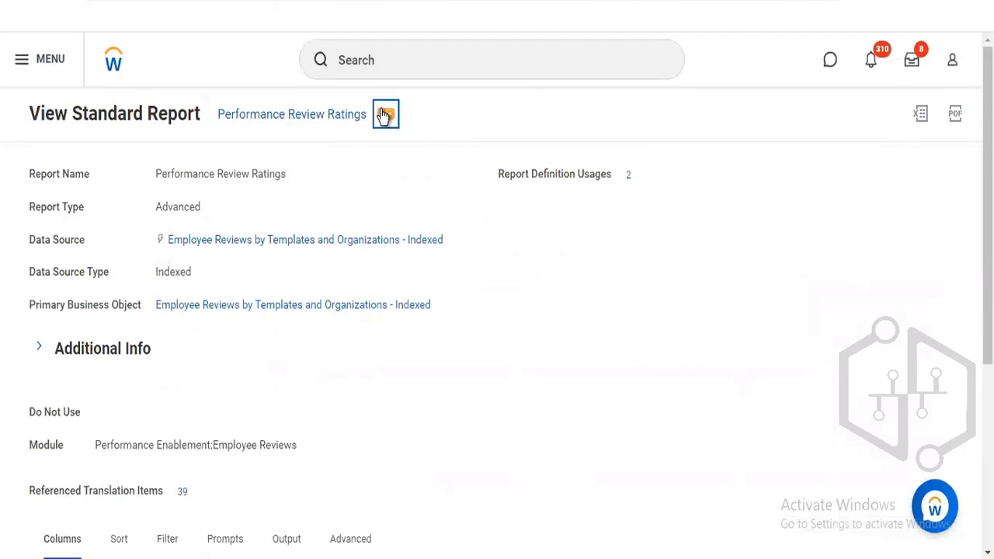
pyautogui.moveTo(455, 161)
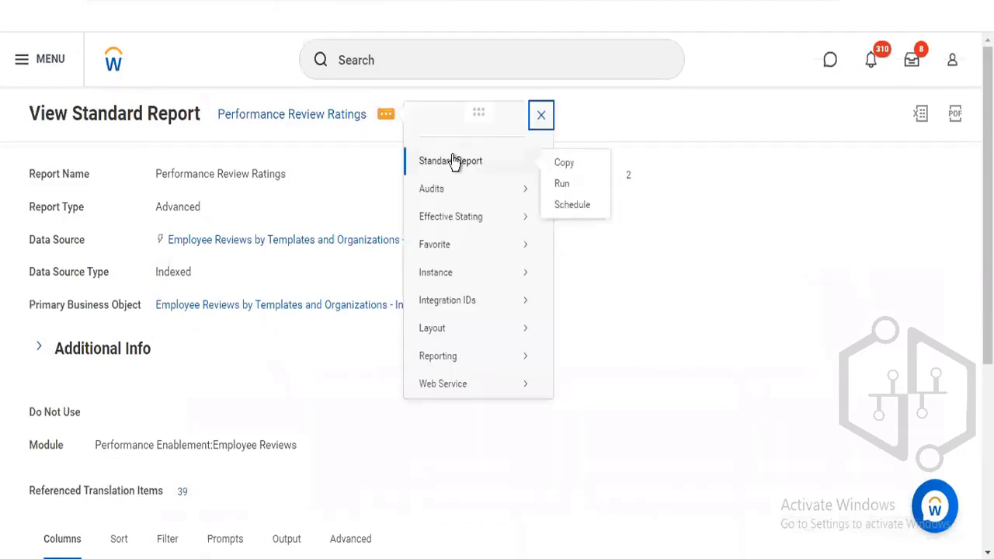
pyautogui.click(559, 184)
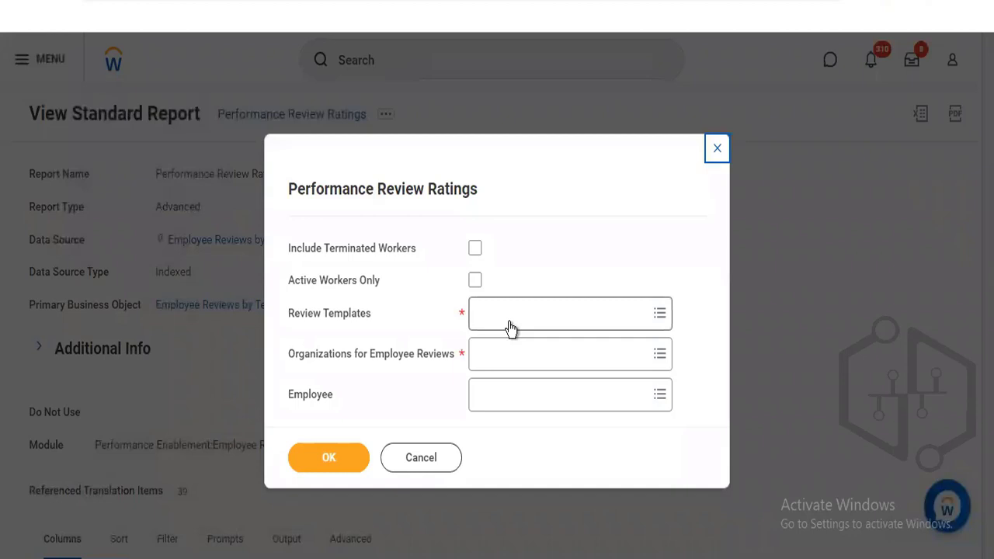
# Choose 2015 Performance Appraisal from all review templates as the report's Review Templates value
pyautogui.click(508, 322)
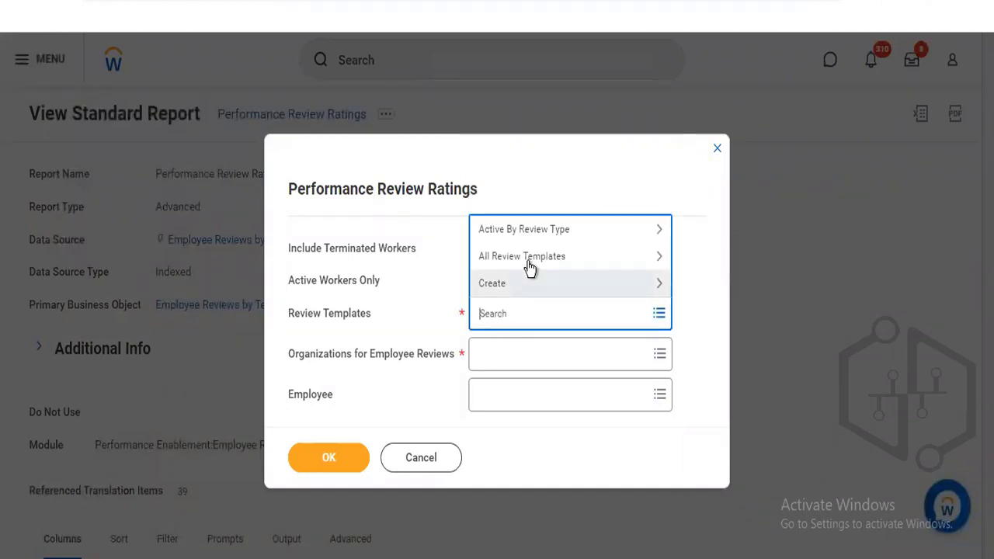
pyautogui.click(529, 257)
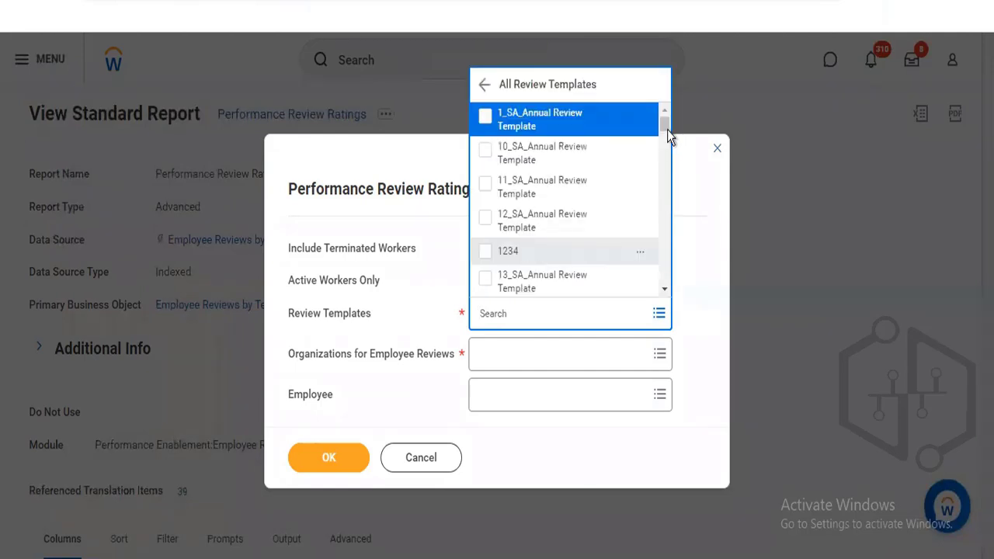
pyautogui.moveTo(665, 132); pyautogui.dragTo(666, 137)
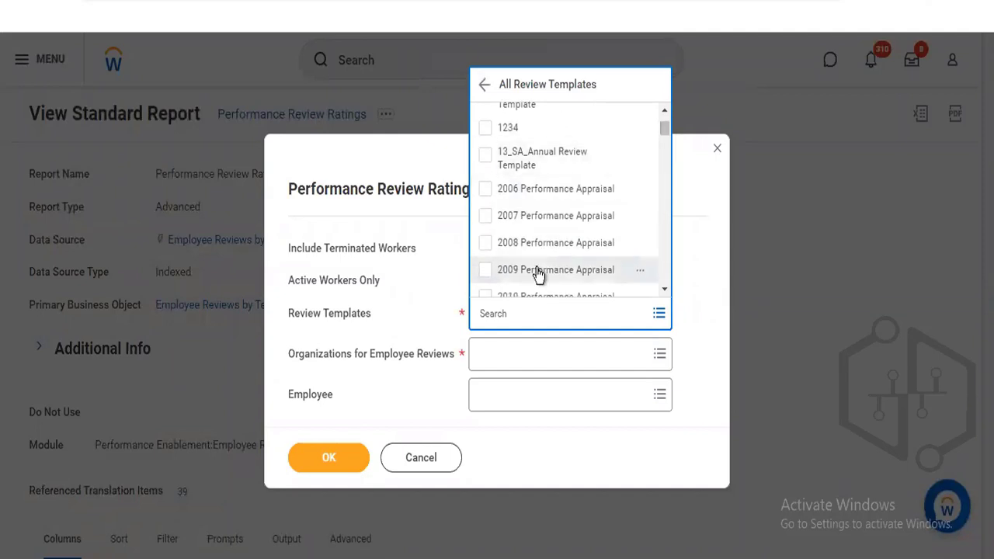
pyautogui.click(664, 288)
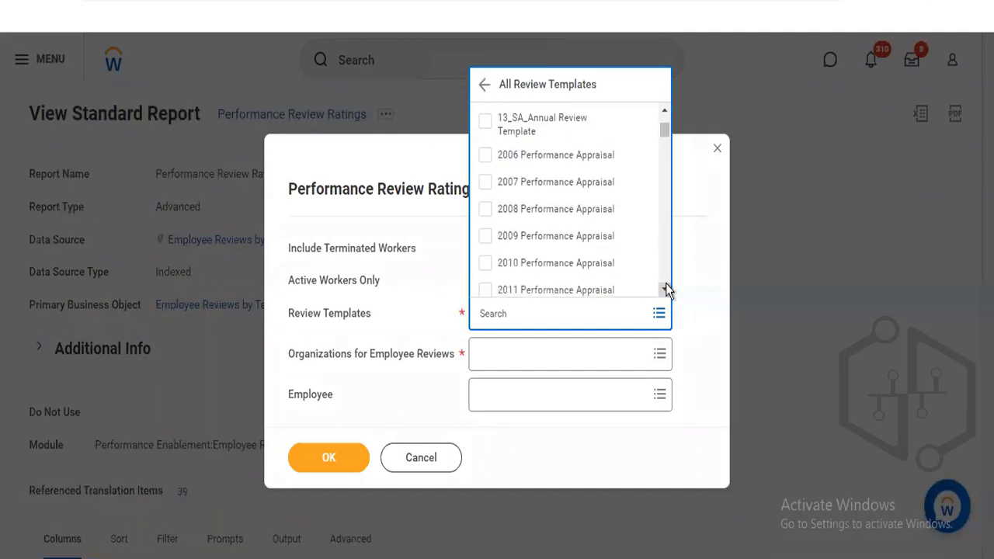
pyautogui.click(665, 288)
pyautogui.click(664, 288)
pyautogui.click(665, 288)
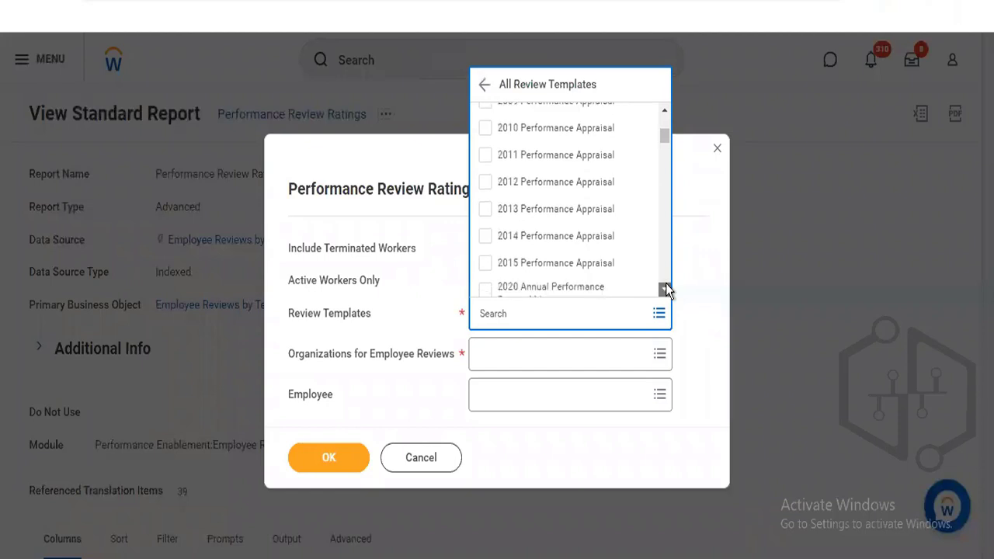
pyautogui.scroll(-2, 525, 237)
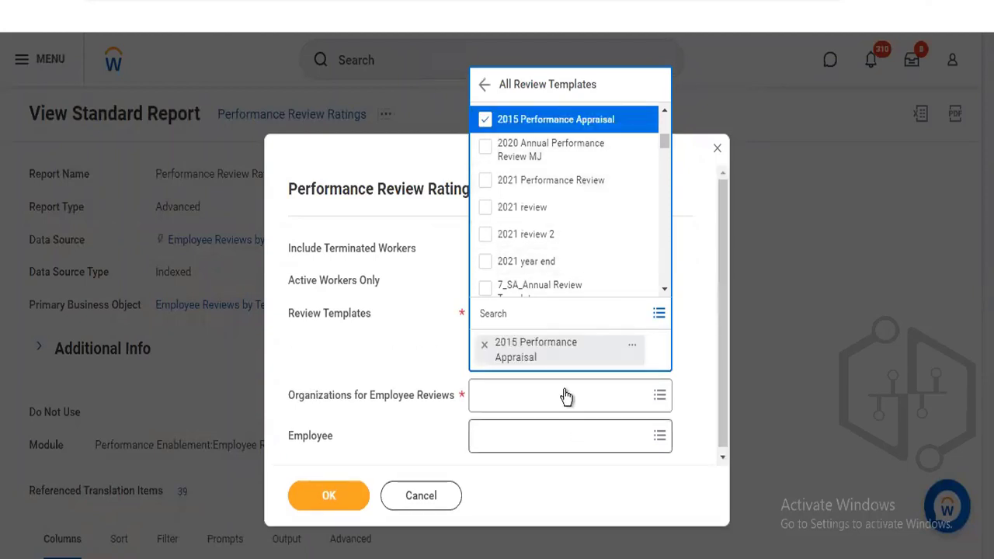
# Search the Organizations for Employee Reviews choices by the organization manager's full name
pyautogui.click(565, 396)
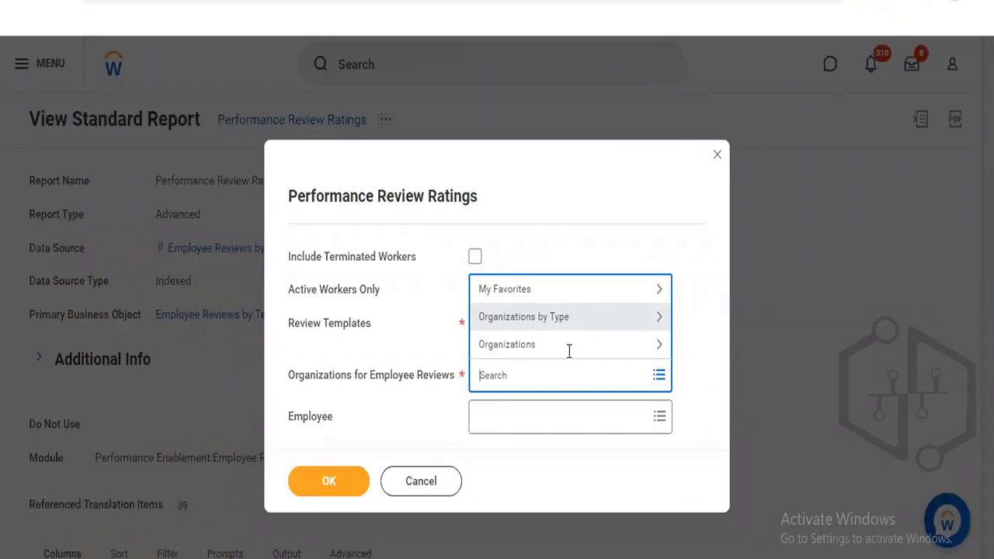
pyautogui.click(569, 323)
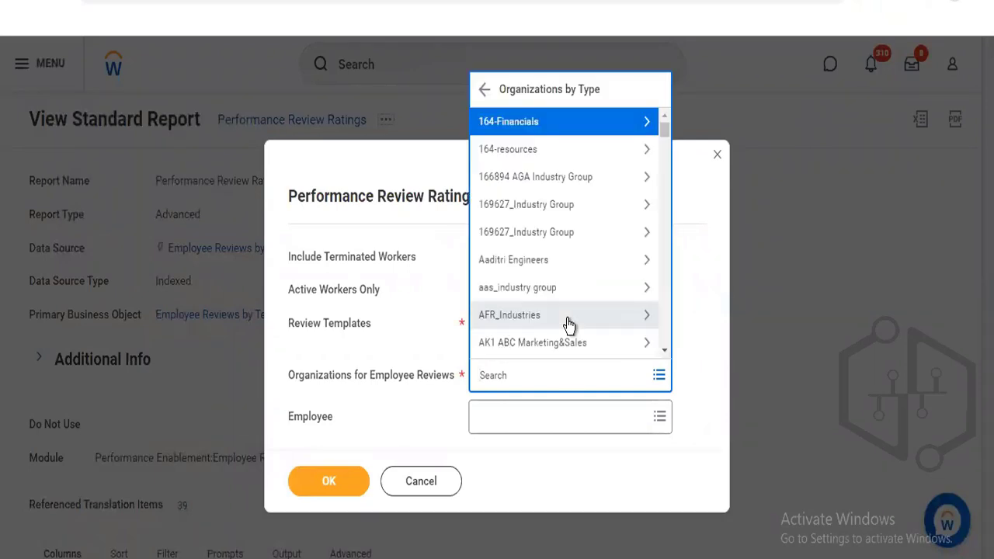
pyautogui.click(513, 381)
pyautogui.write('lo')
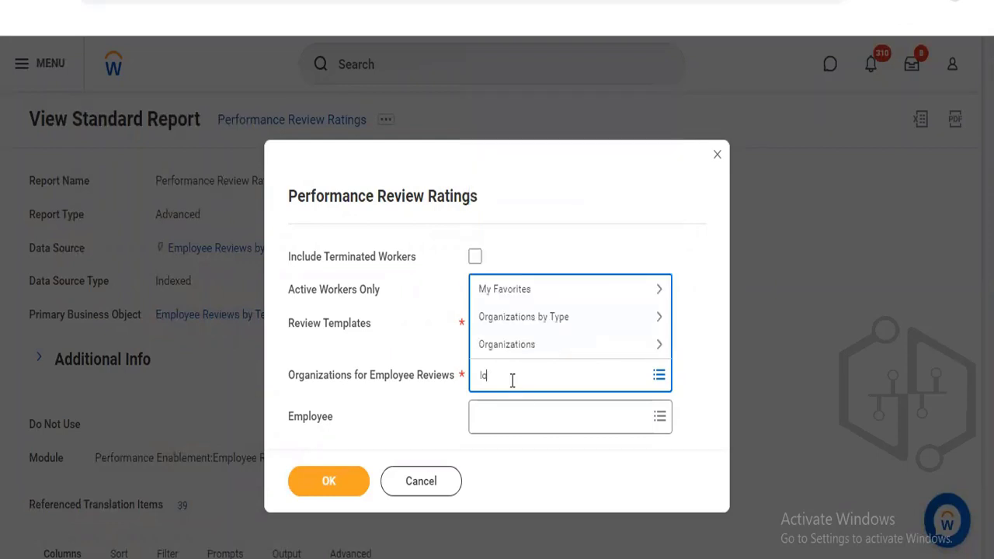
pyautogui.write('gan mcneil')
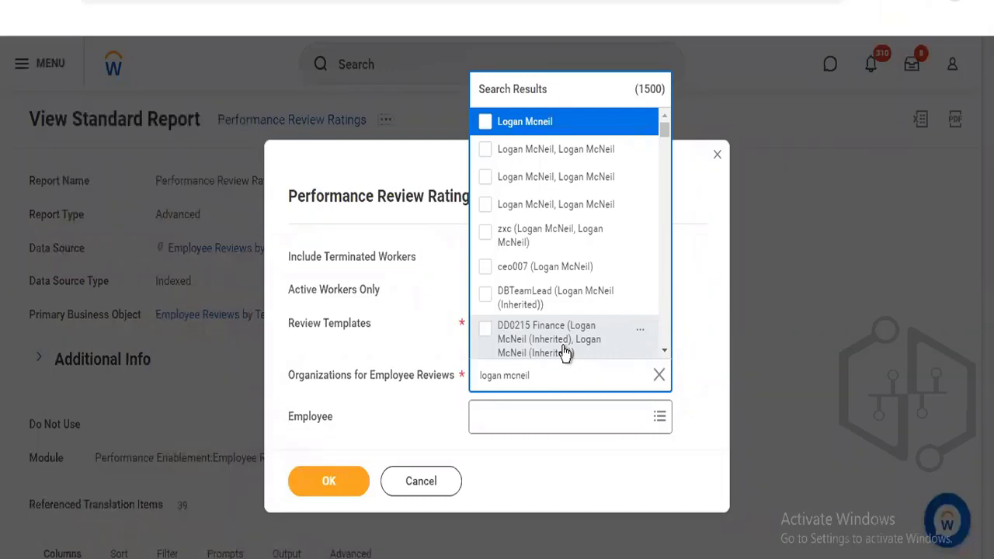
# Add "global modern services" to the organization search, choose 3000 Global Modern Services, and run the Performance Review Ratings report
pyautogui.click(479, 378)
pyautogui.write('Glob')
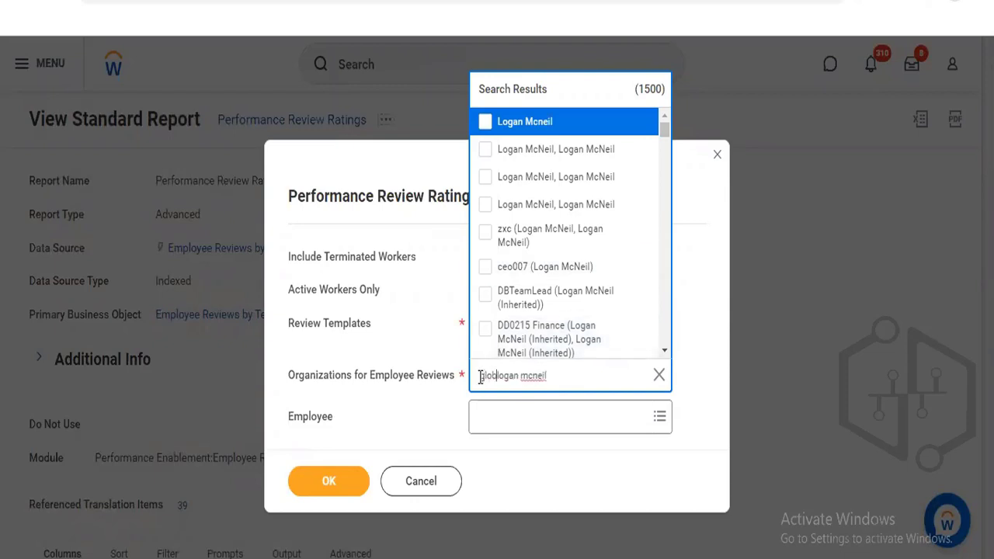
pyautogui.write('al mc')
pyautogui.write('dern')
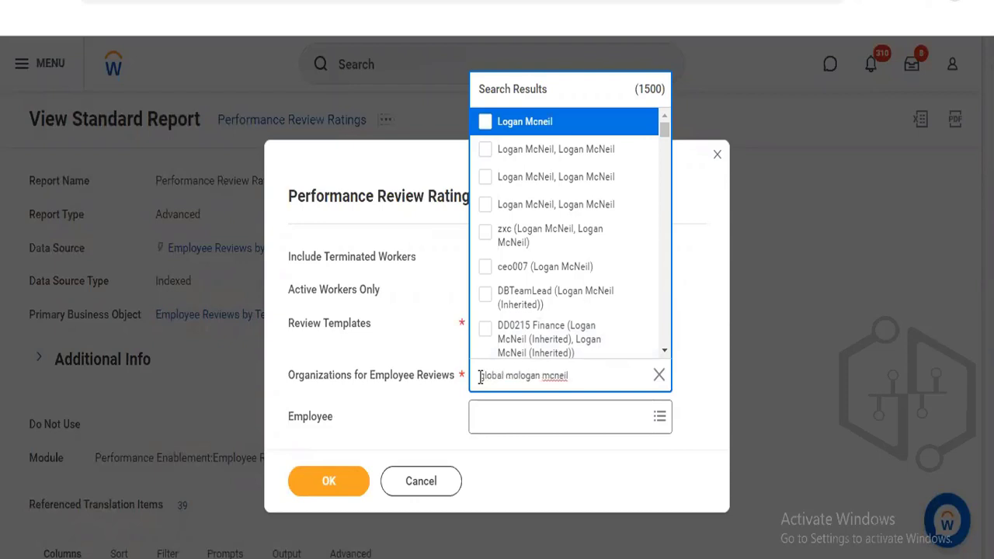
pyautogui.write(' services')
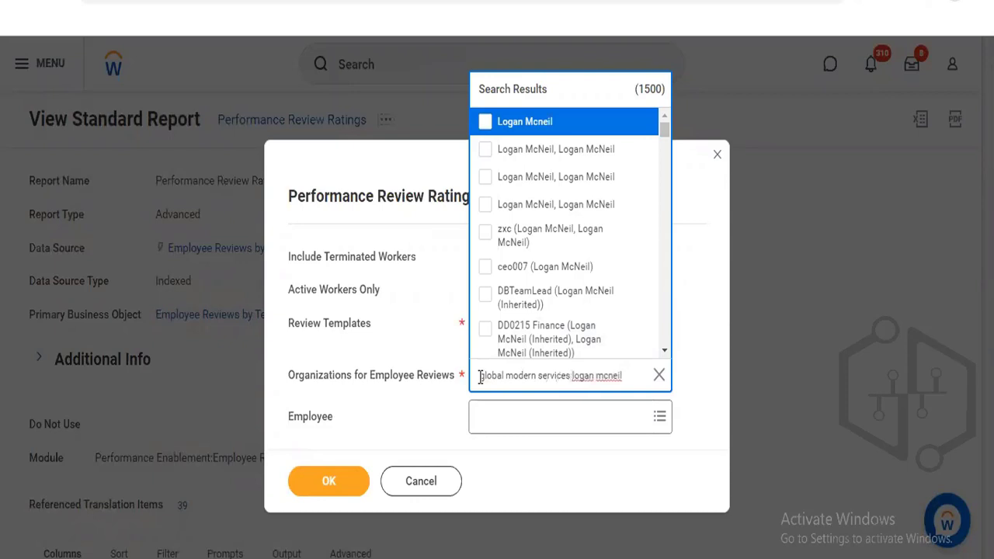
pyautogui.press('Return')
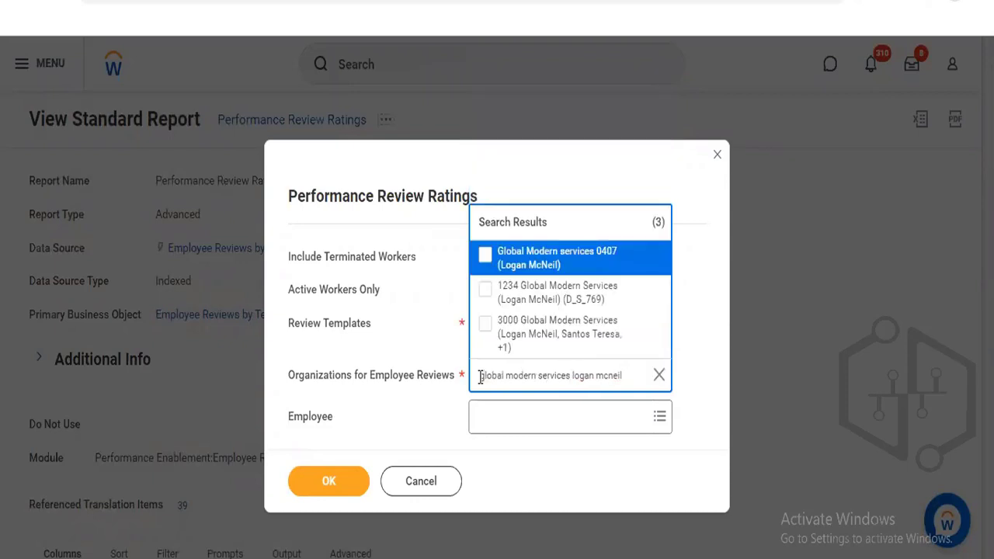
pyautogui.click(485, 334)
pyautogui.click(380, 353)
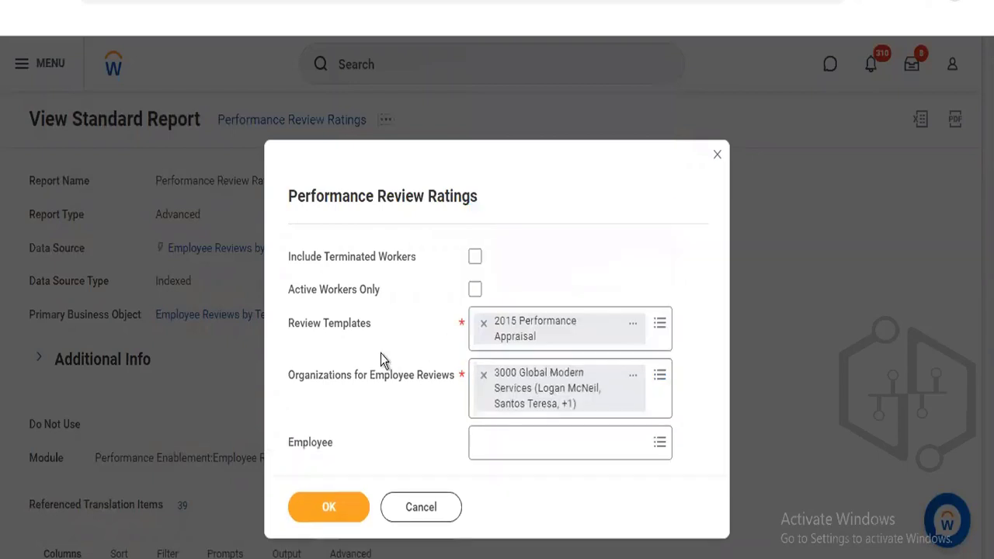
pyautogui.click(305, 508)
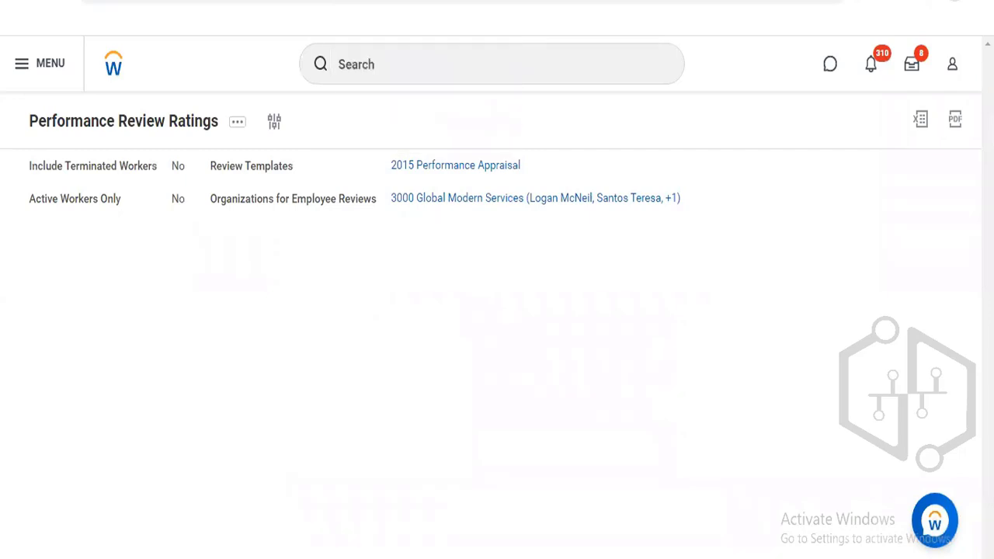
# Switch to the My Team's Review Ratings report definition, examine its columns, and open the report's related actions
pyautogui.click(396, 2)
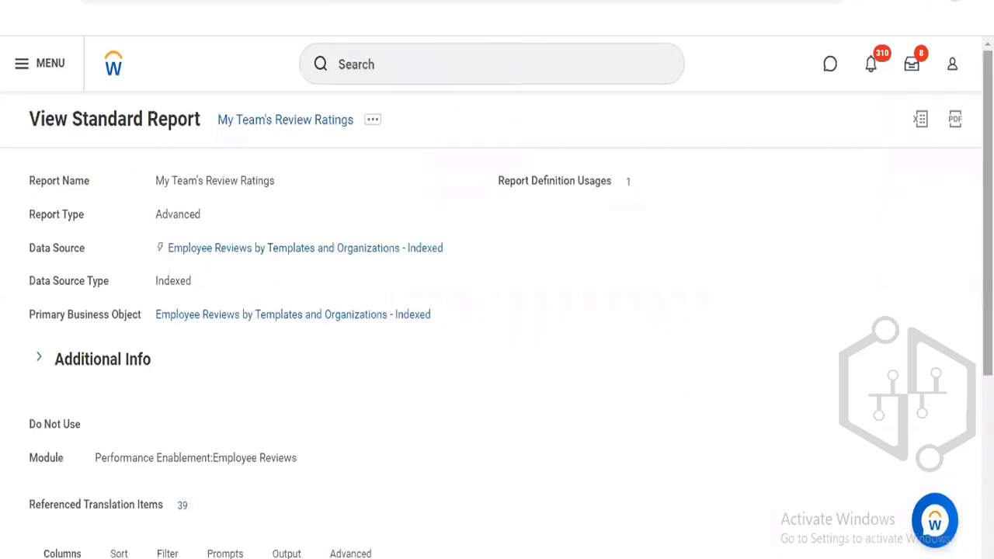
pyautogui.moveTo(987, 256); pyautogui.dragTo(987, 416)
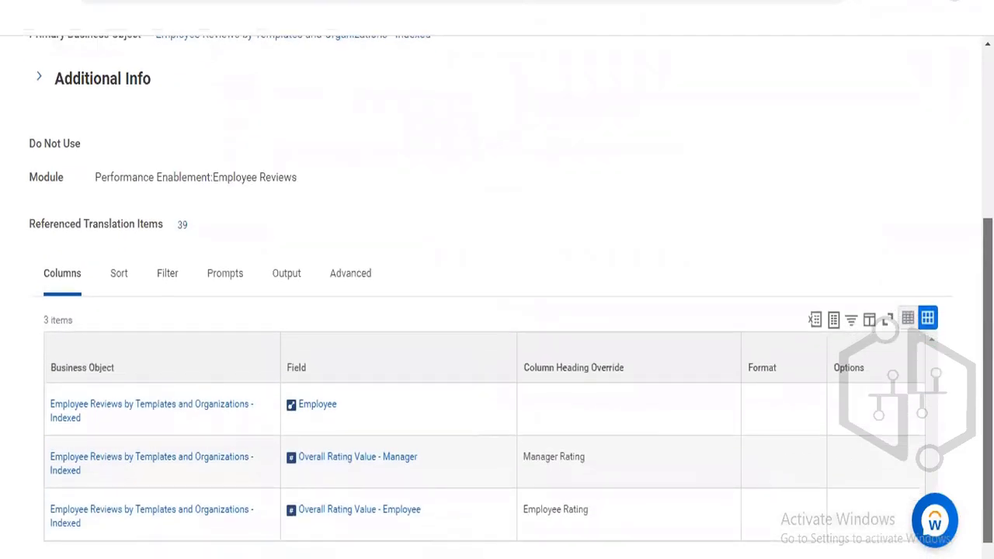
pyautogui.scroll(5, 792, 235)
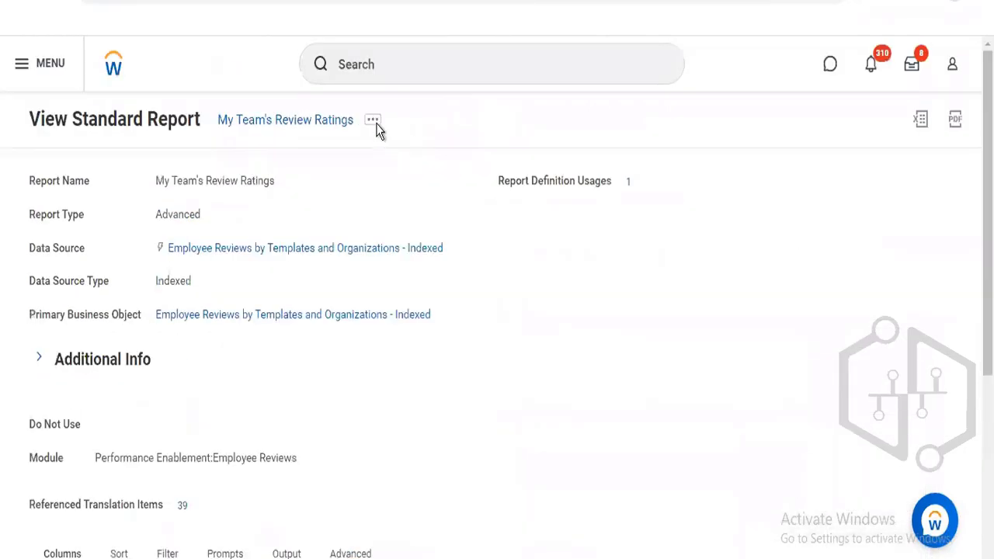
pyautogui.click(374, 122)
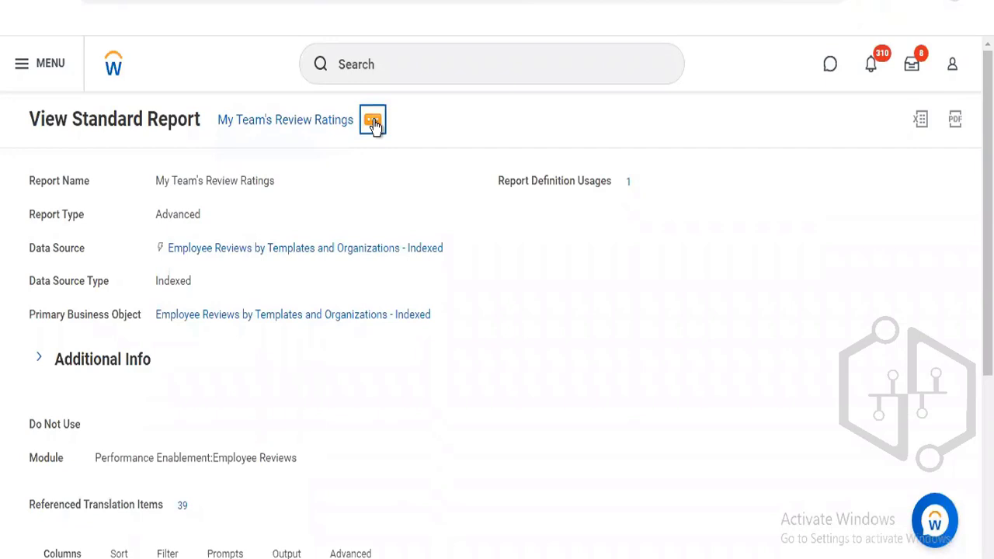
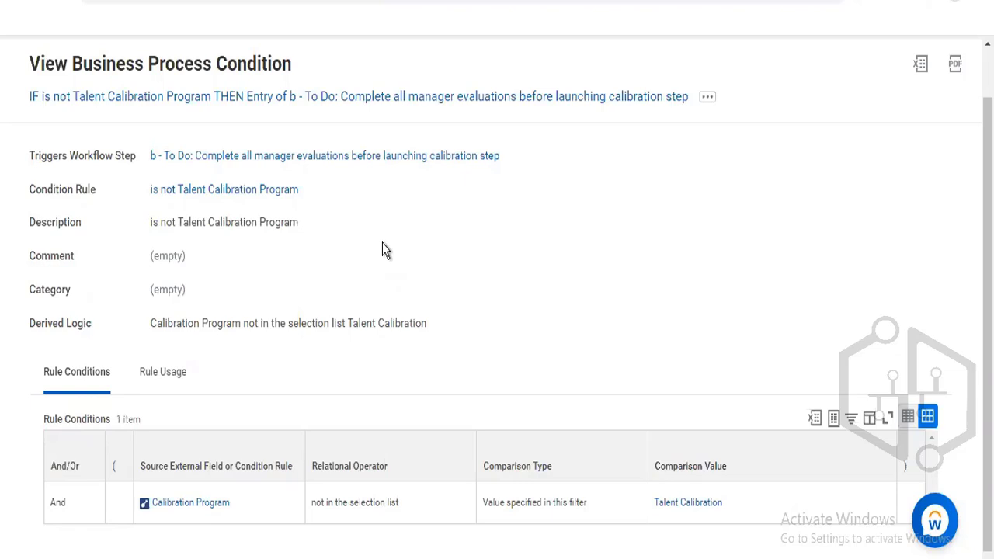
# Leave the business process condition for the manager evaluations to-do step and return to the Workday home page
pyautogui.hotkey('alt', 'Left')
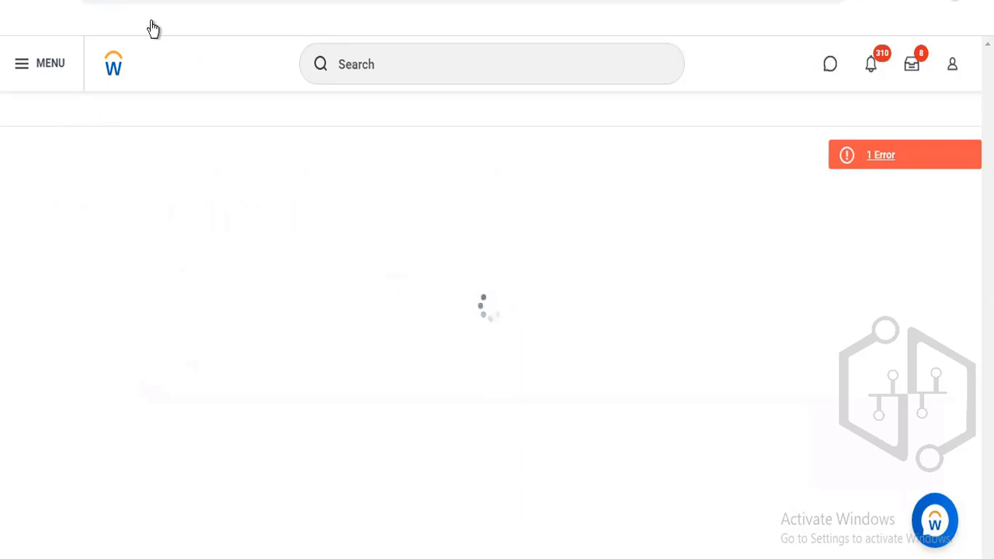
pyautogui.click(113, 74)
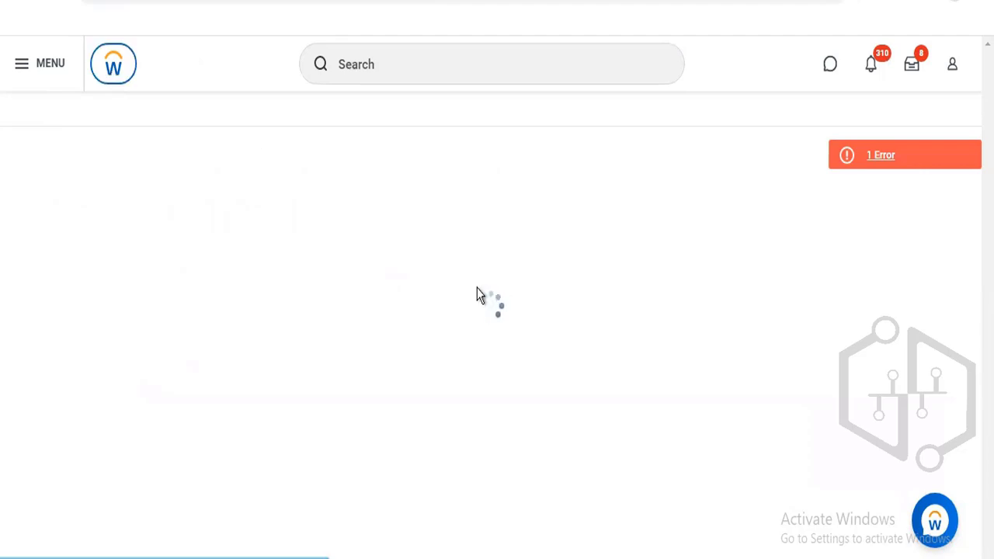